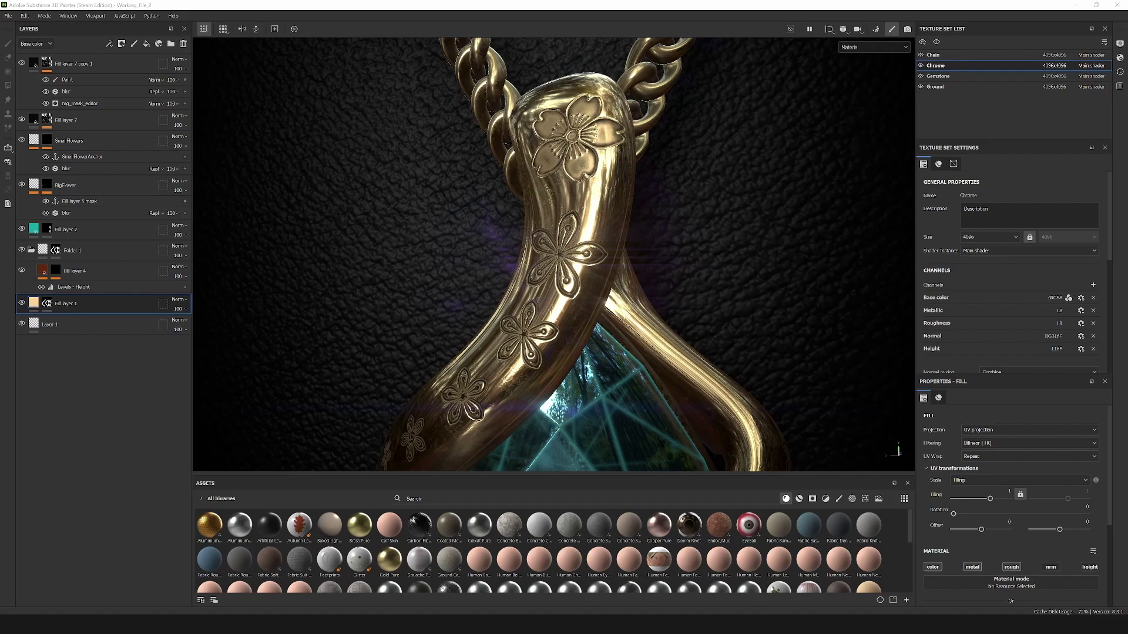
Examine the engraved flowers and gold surface along the pendant's twisted band from several angles and distances
left_click(482, 283)
right_click_drag(486, 284, 503, 287, "shift")
left_click_drag(503, 286, 540, 292, "alt")
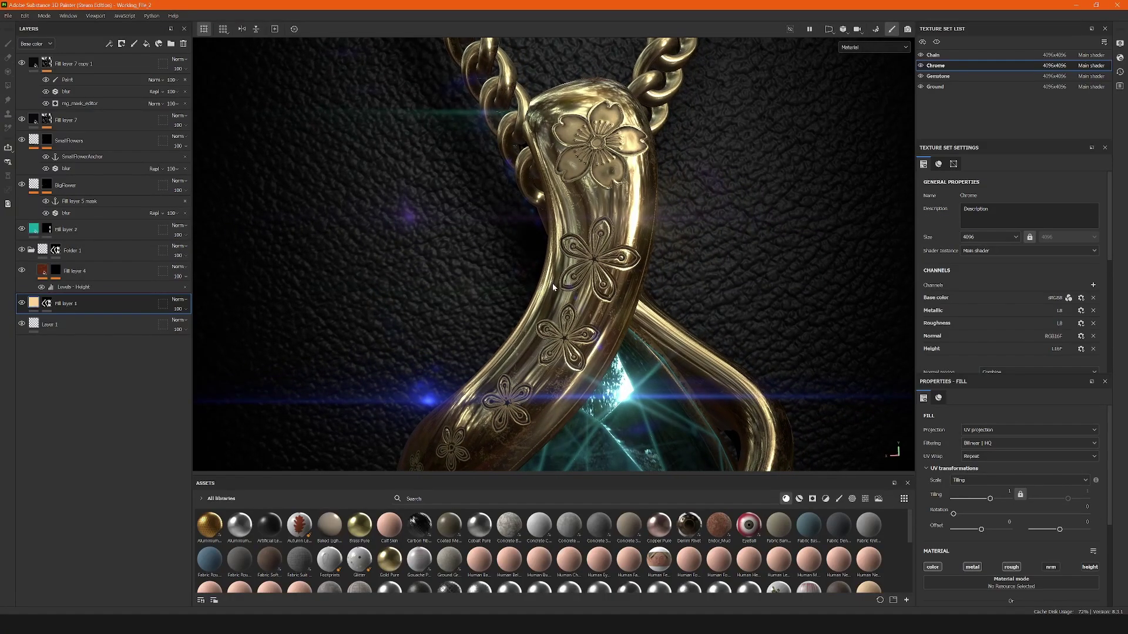
left_click_drag(597, 270, 588, 268, "alt")
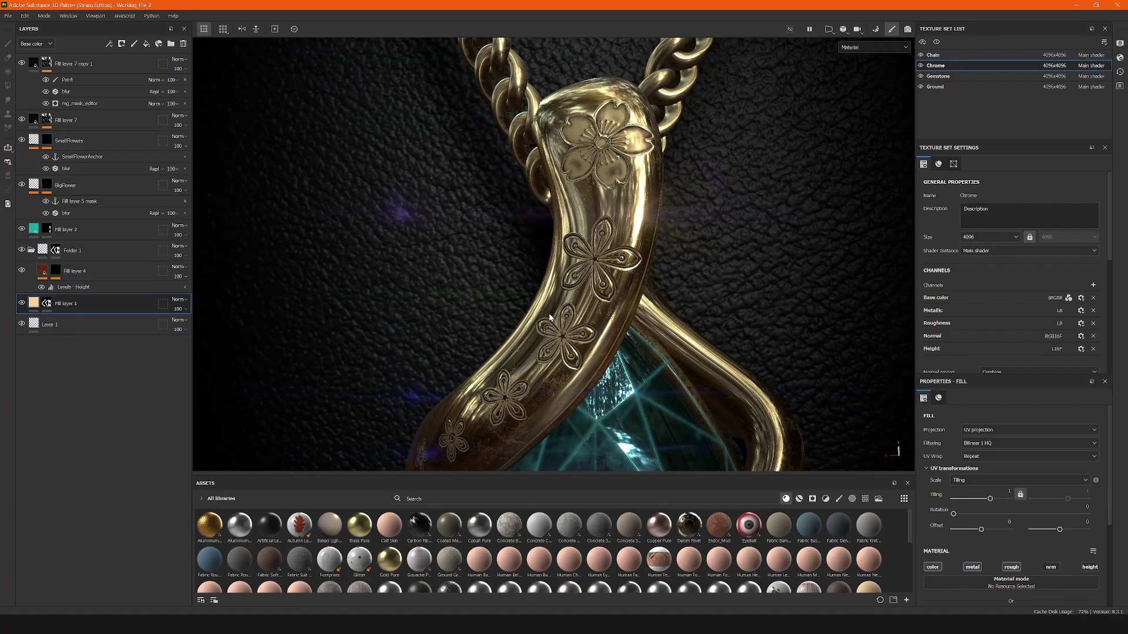
scroll(597, 272, "down", 2)
scroll(598, 270, "up", 4)
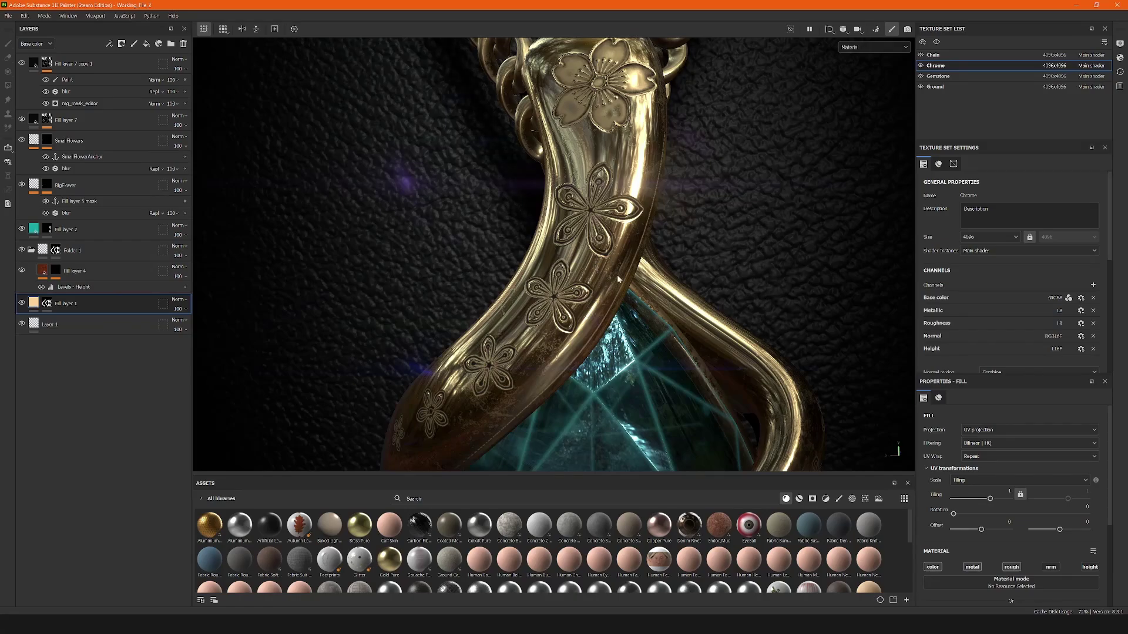
scroll(617, 274, "down", 3)
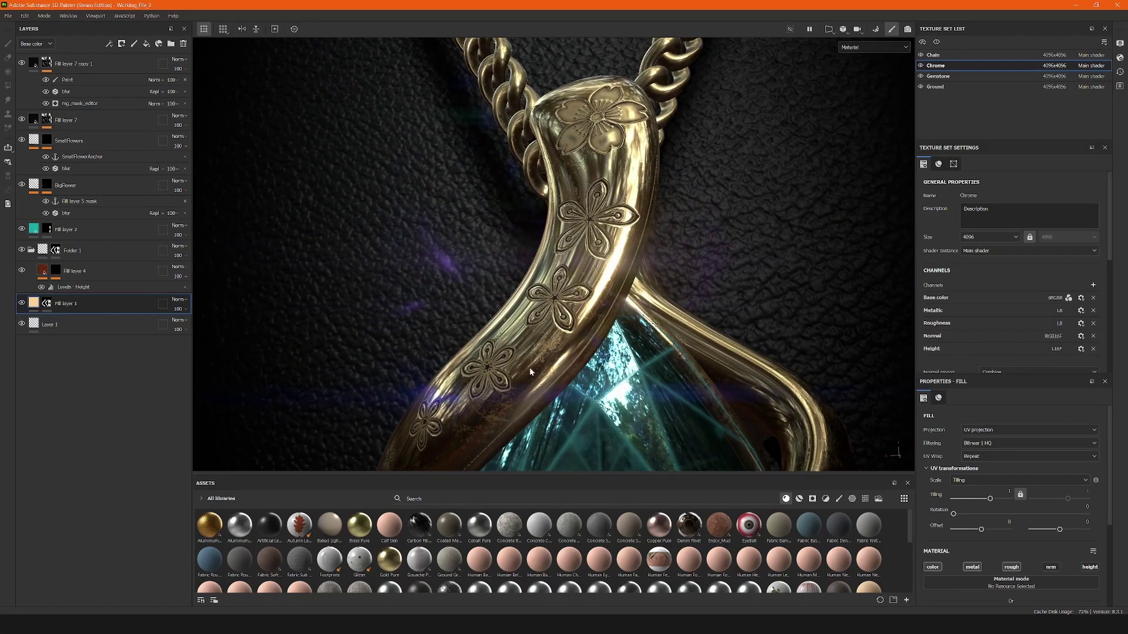
left_click_drag(598, 292, 602, 120, "alt")
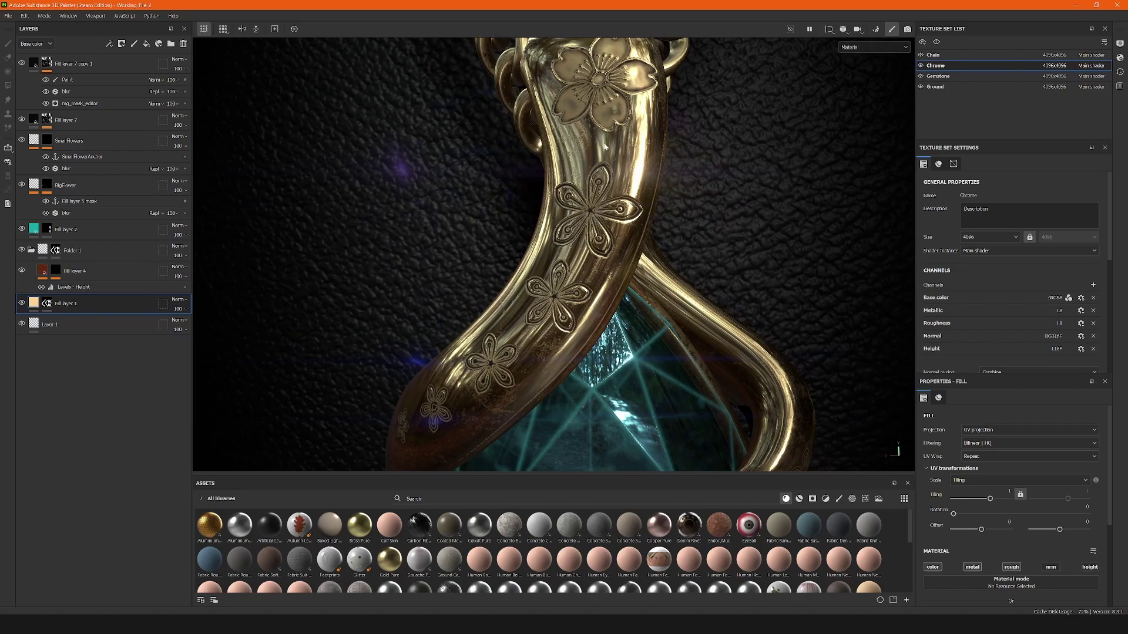
left_click_drag(593, 277, 606, 173, "alt")
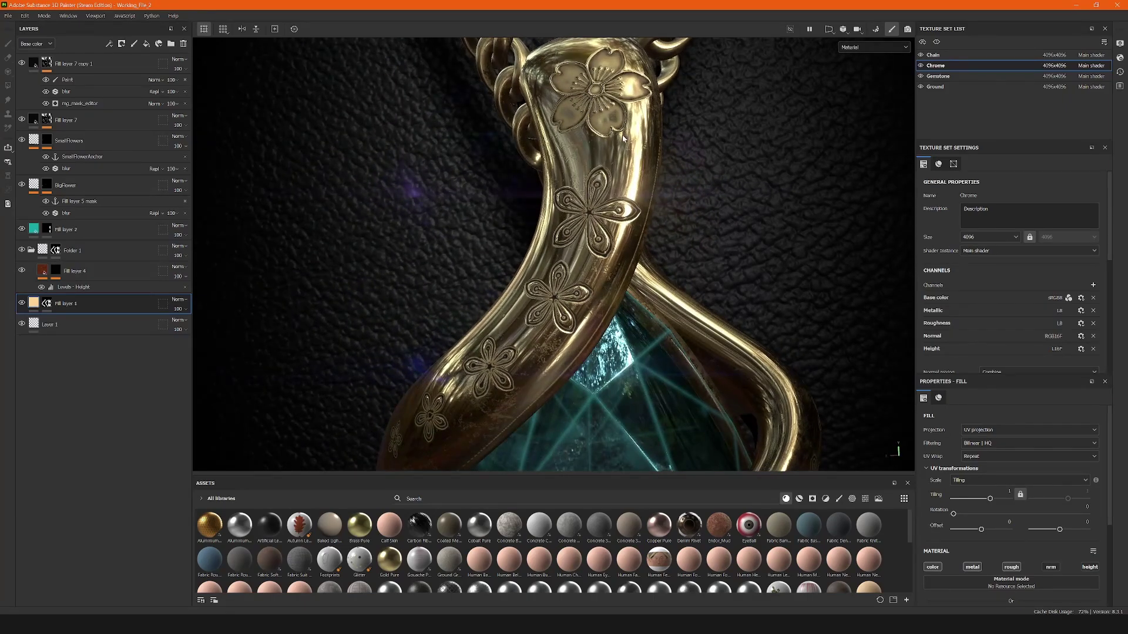
right_click_drag(609, 148, 613, 194, "alt")
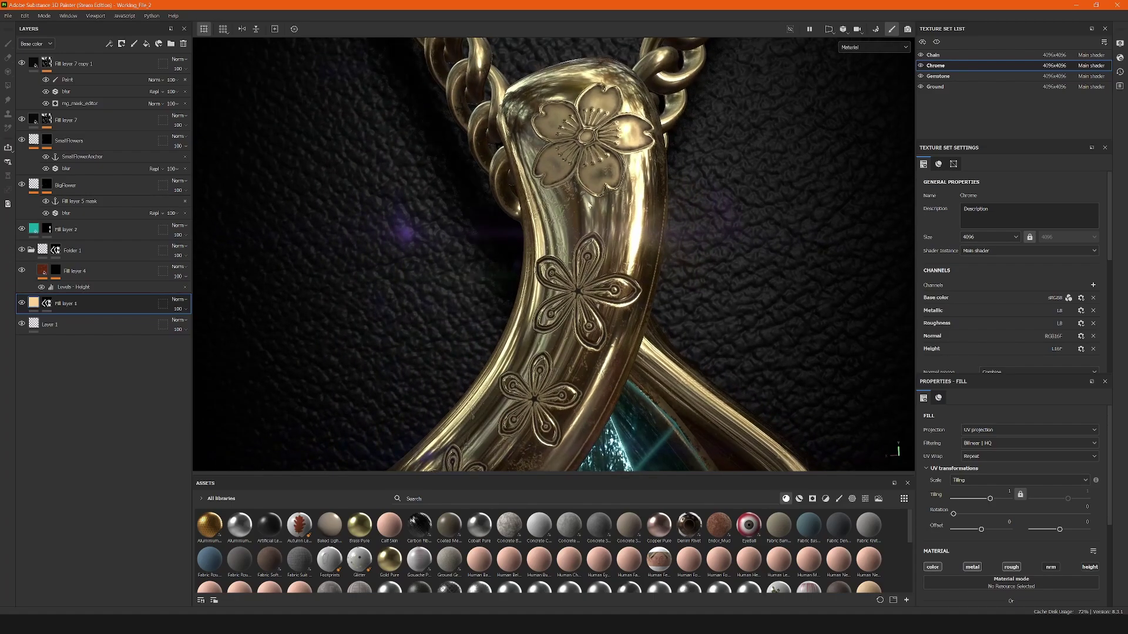
left_click_drag(612, 194, 599, 100, "alt")
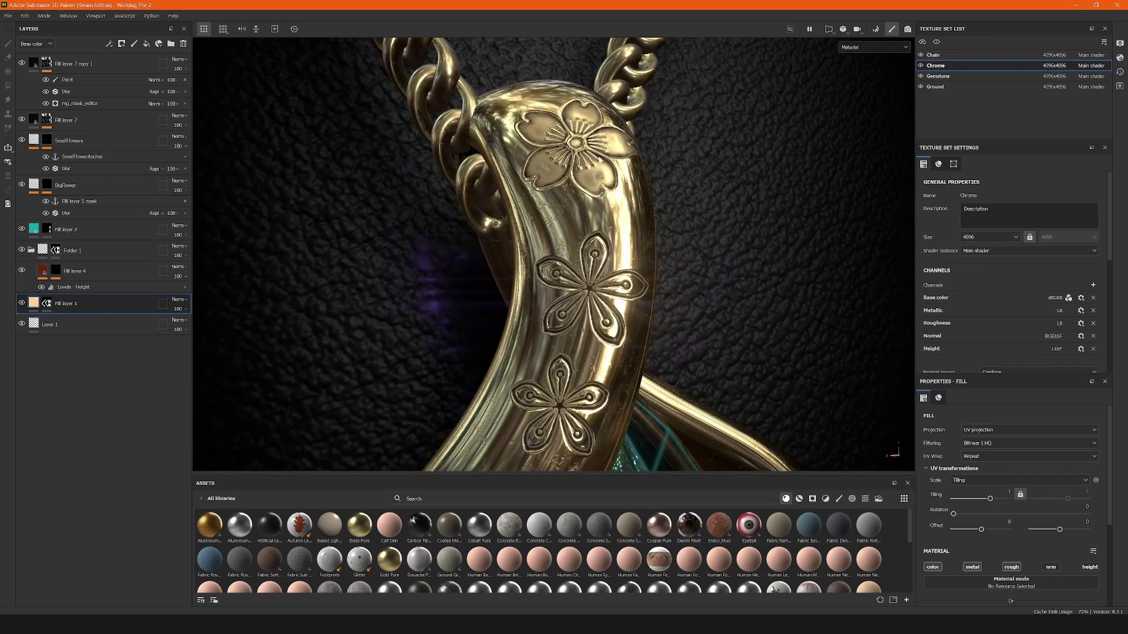
left_click_drag(599, 100, 493, 259, "alt")
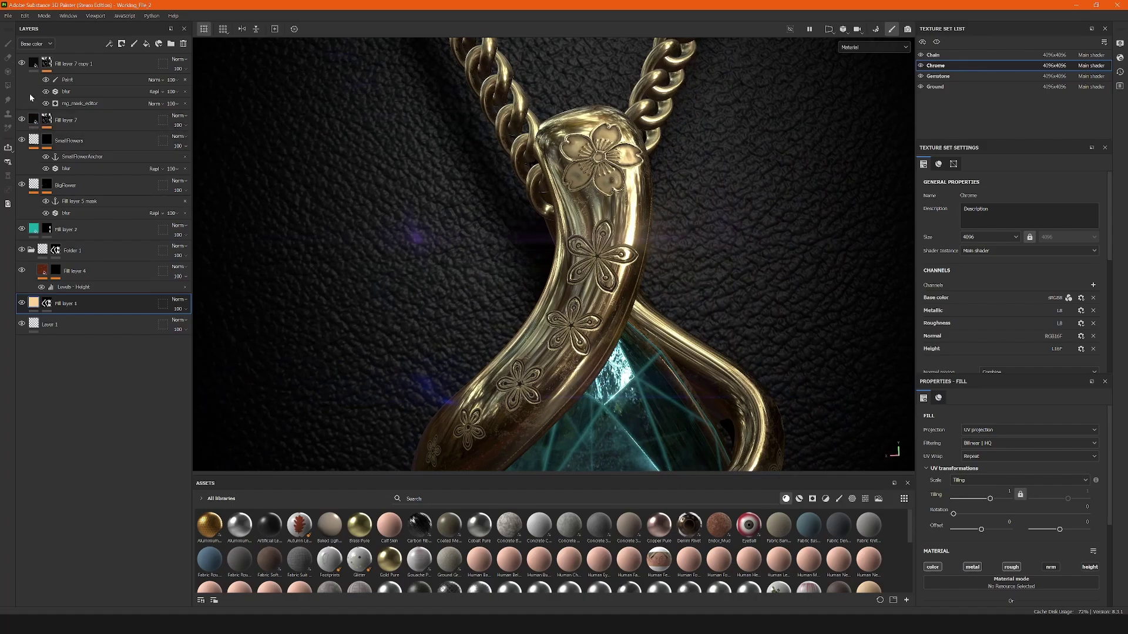
Hide Fill layer 7 copy 1, Fill layer 7, SmallFlowers, BigFlower, Fill layer 4 and Fill layer 1 in the Chrome texture set
left_click(21, 64)
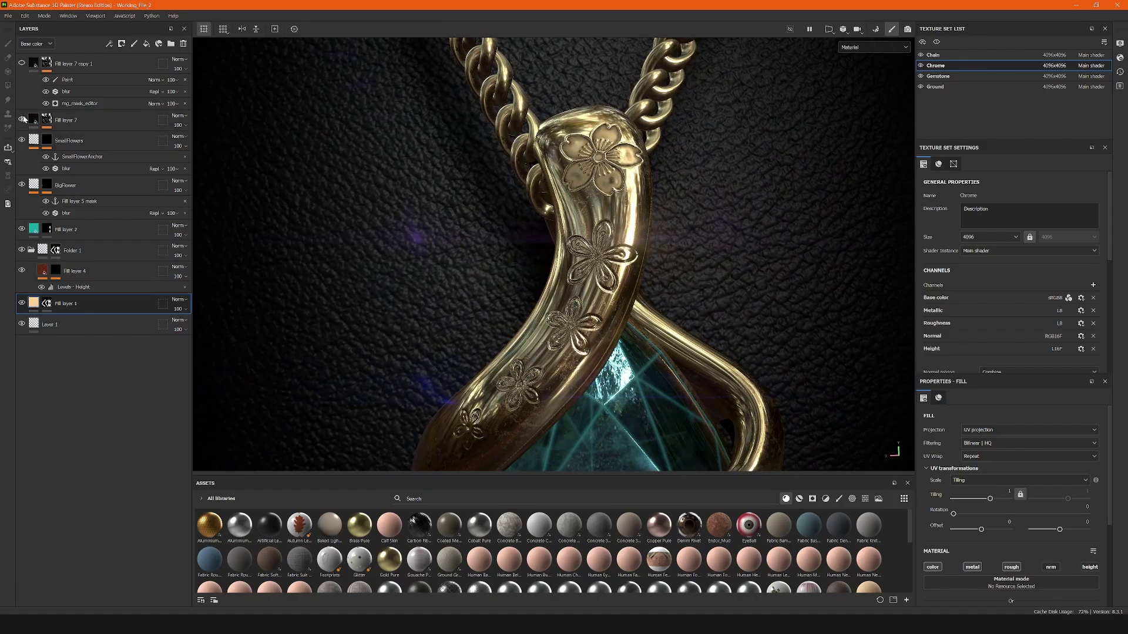
left_click(22, 120)
left_click(22, 139)
left_click(21, 185)
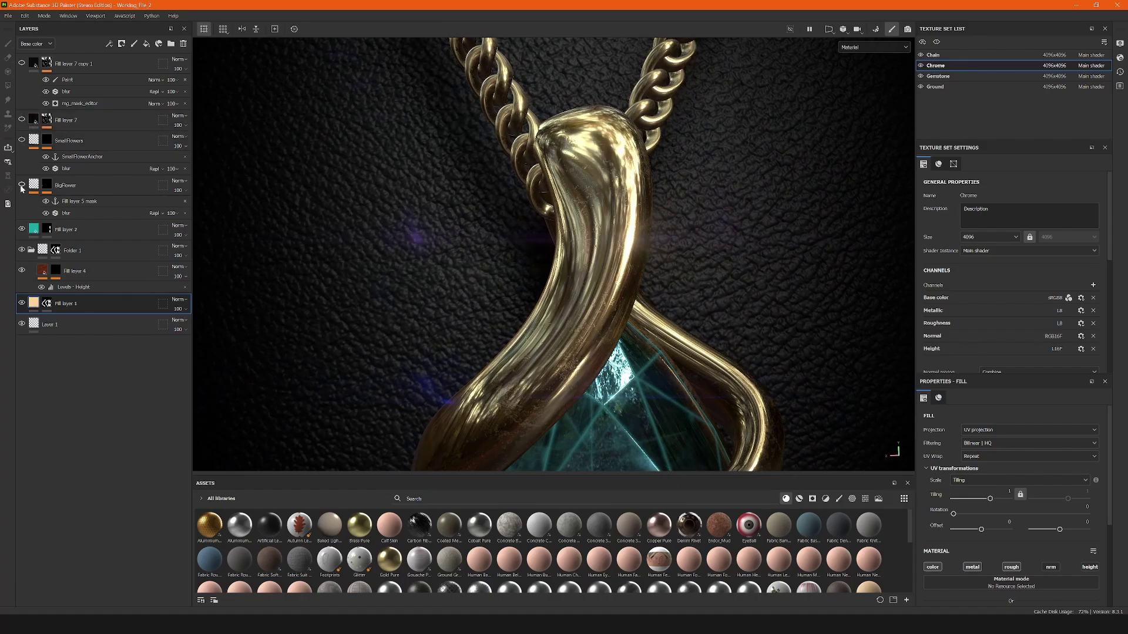
left_click(22, 268)
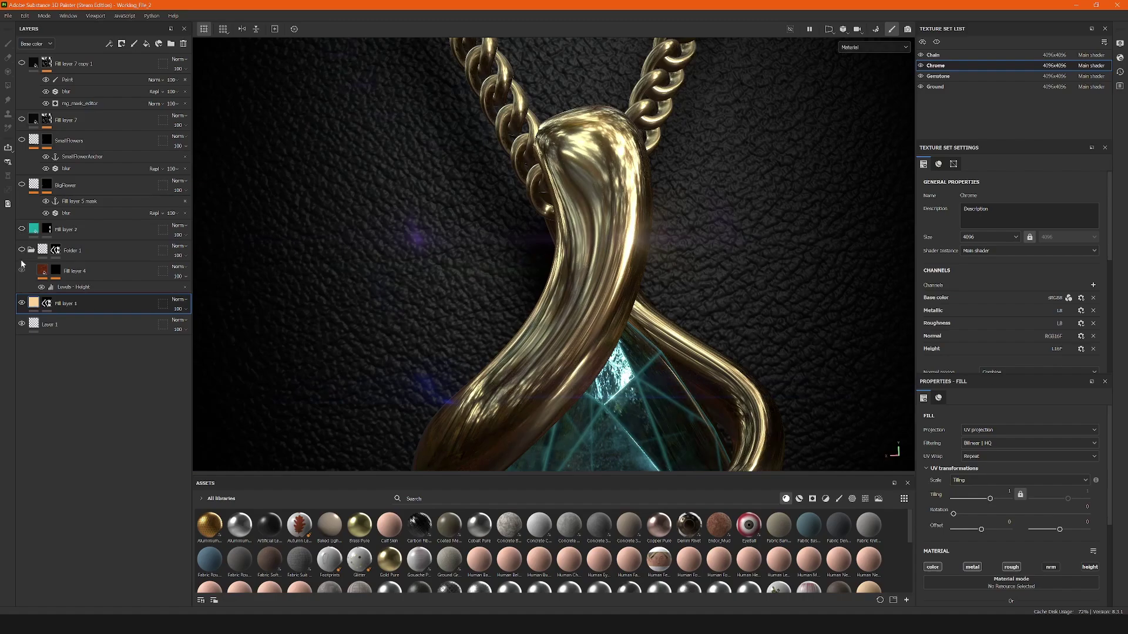
left_click(22, 303)
scroll(649, 281, "up", 1)
scroll(598, 305, "up", 1)
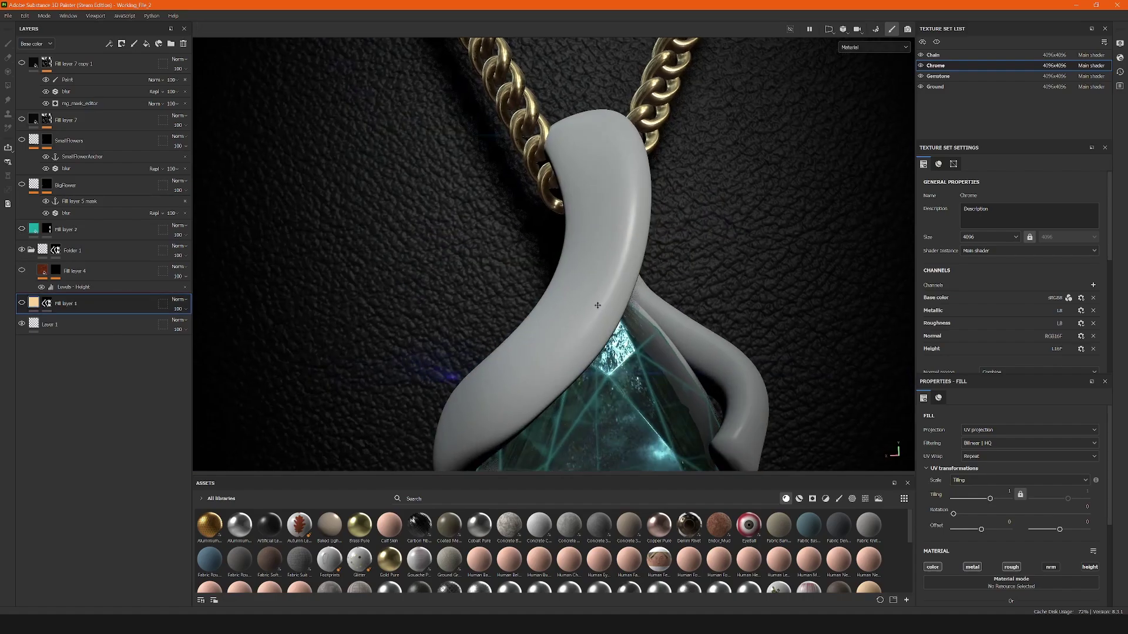
Compare the pendant's backing with the teal fill layer shown and hidden, both with and without the Gemstone texture set
left_click(920, 75)
left_click_drag(569, 324, 517, 246, "alt")
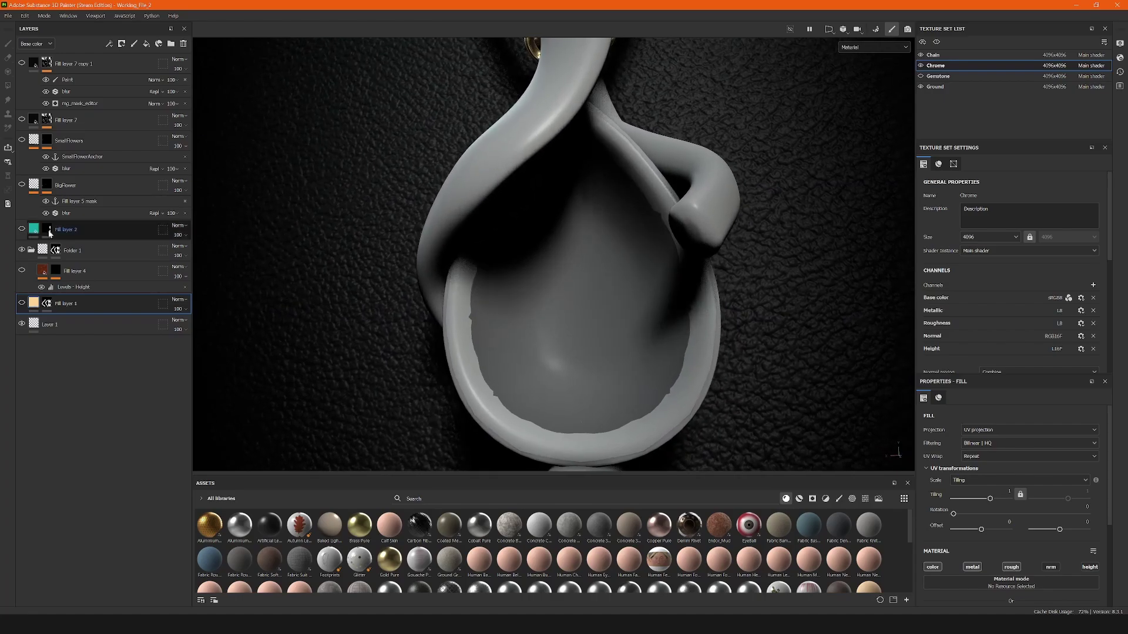
left_click(22, 230)
left_click(22, 230)
left_click(22, 230)
mouse_move(614, 276)
left_mouse_down("alt")
mouse_move(526, 227)
mouse_move(619, 258)
left_mouse_up("alt")
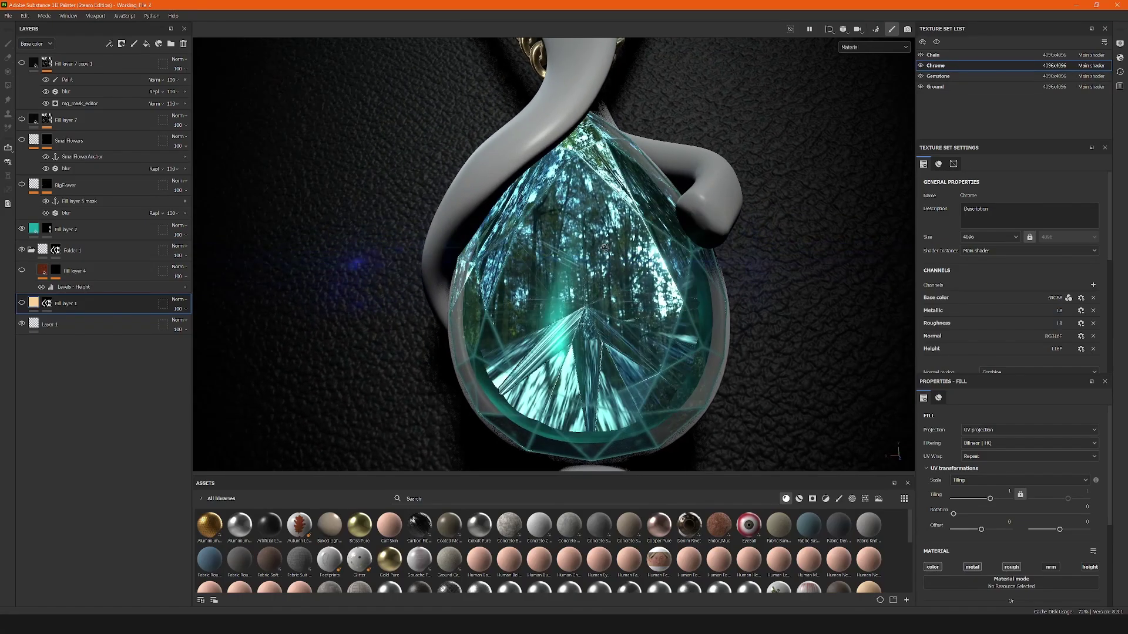
left_click_drag(604, 247, 737, 270, "alt")
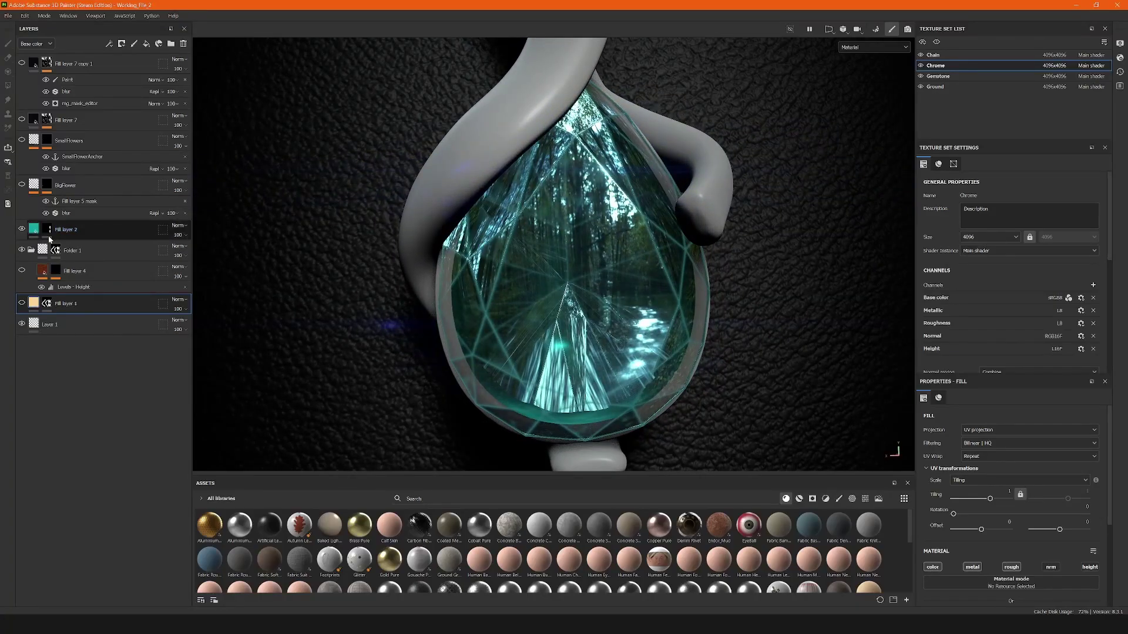
left_click_drag(551, 249, 464, 273, "alt")
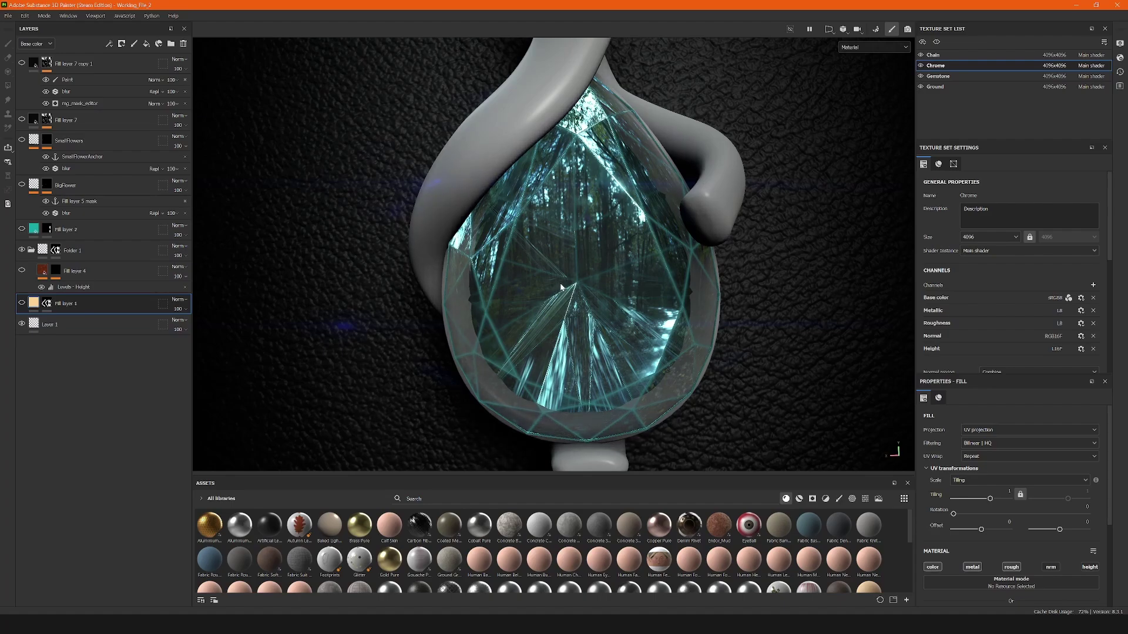
left_click_drag(551, 275, 521, 294, "alt")
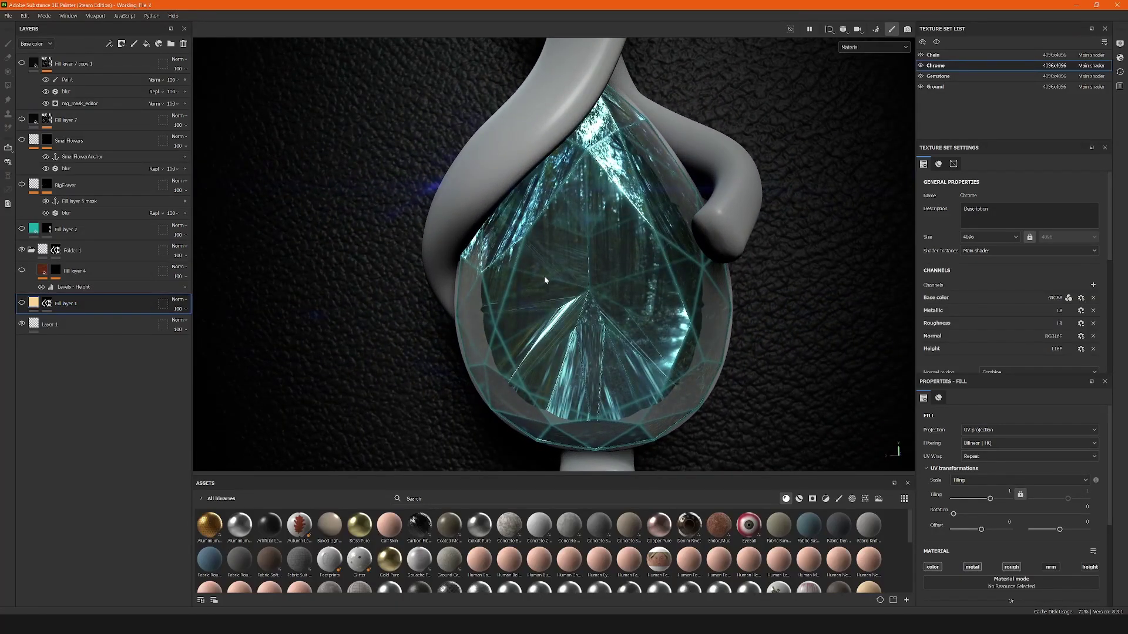
Hide the Gemstone texture set and show Fill layer 1 on the Chrome band again
left_click(922, 78)
scroll(413, 376, "up", 4)
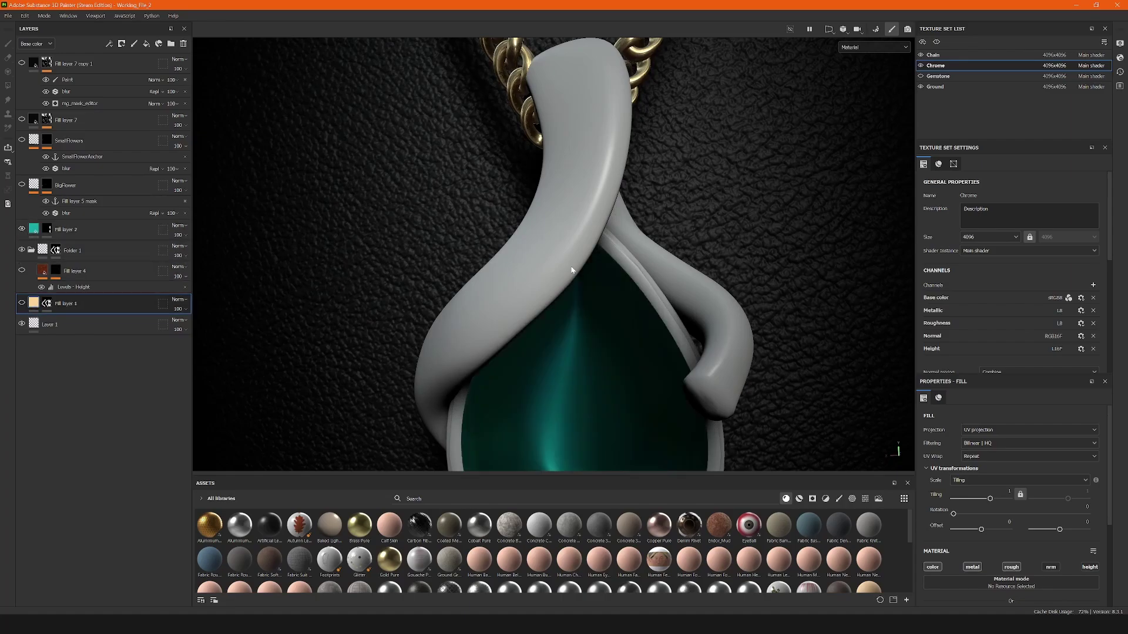
left_click(23, 303)
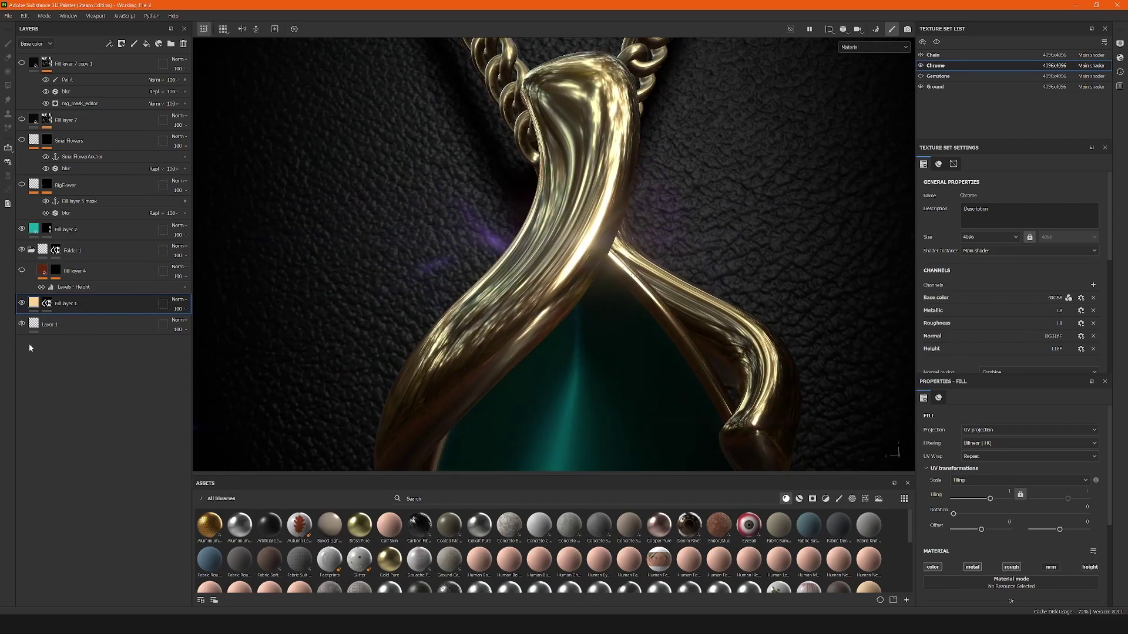
Review Fill layer 1's base color, metallic and roughness settings, then its mask
scroll(1003, 452, "down", 3)
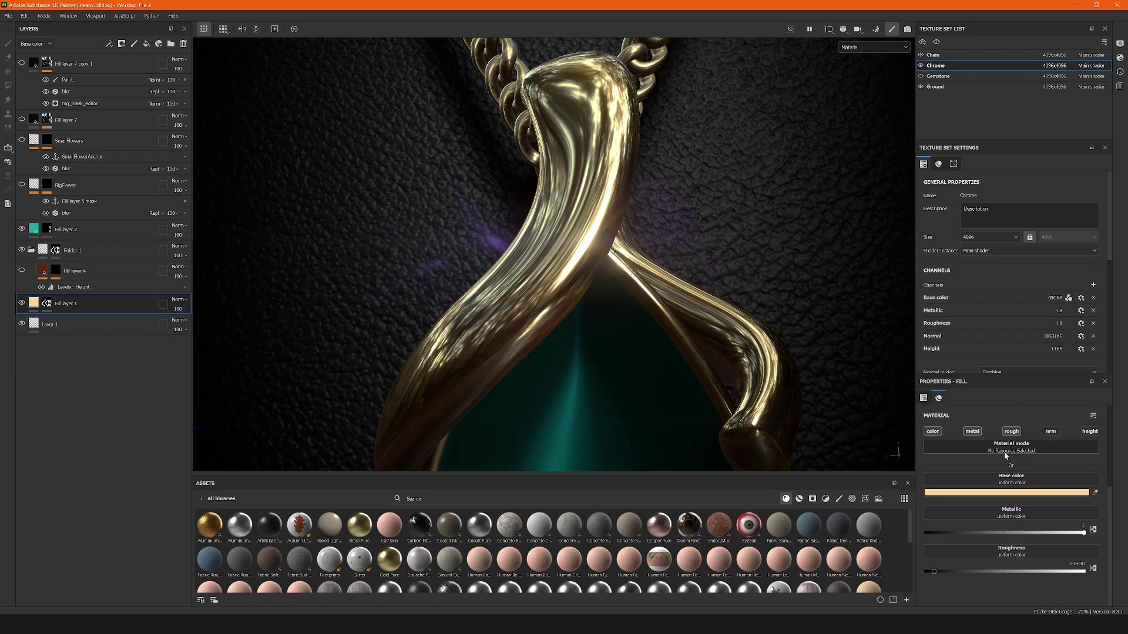
left_click(1002, 492)
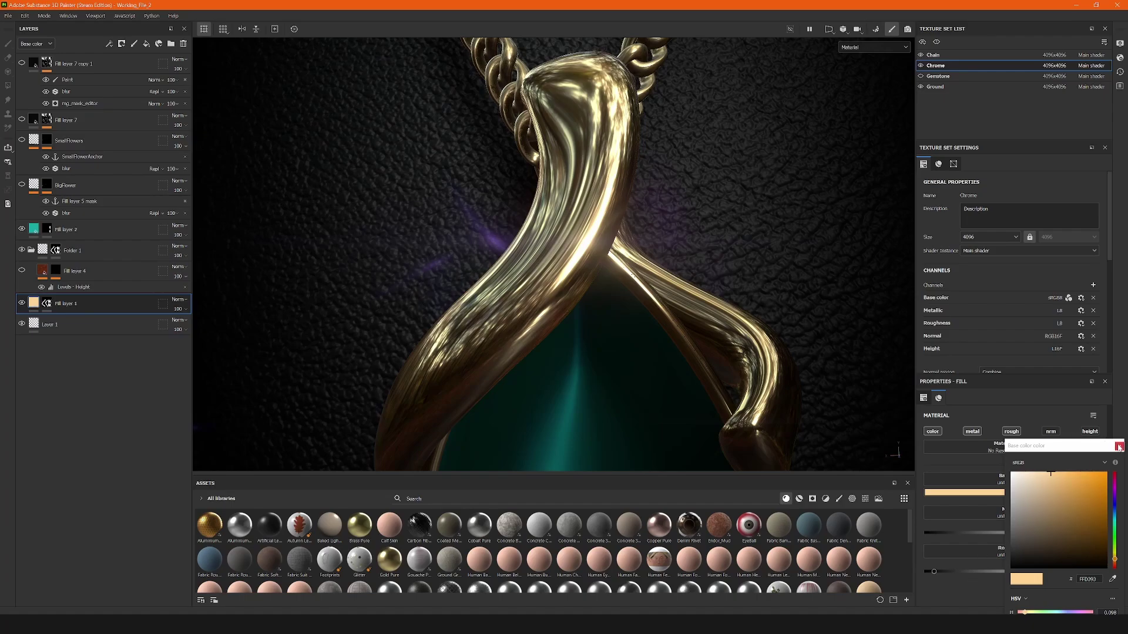
left_click(925, 520)
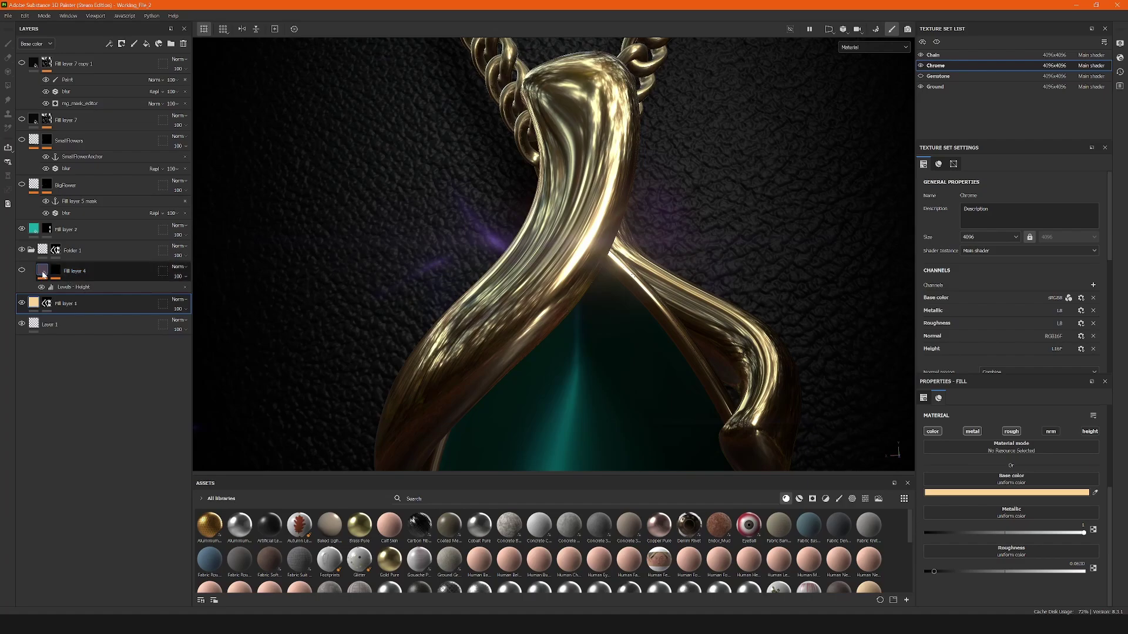
left_click(46, 303)
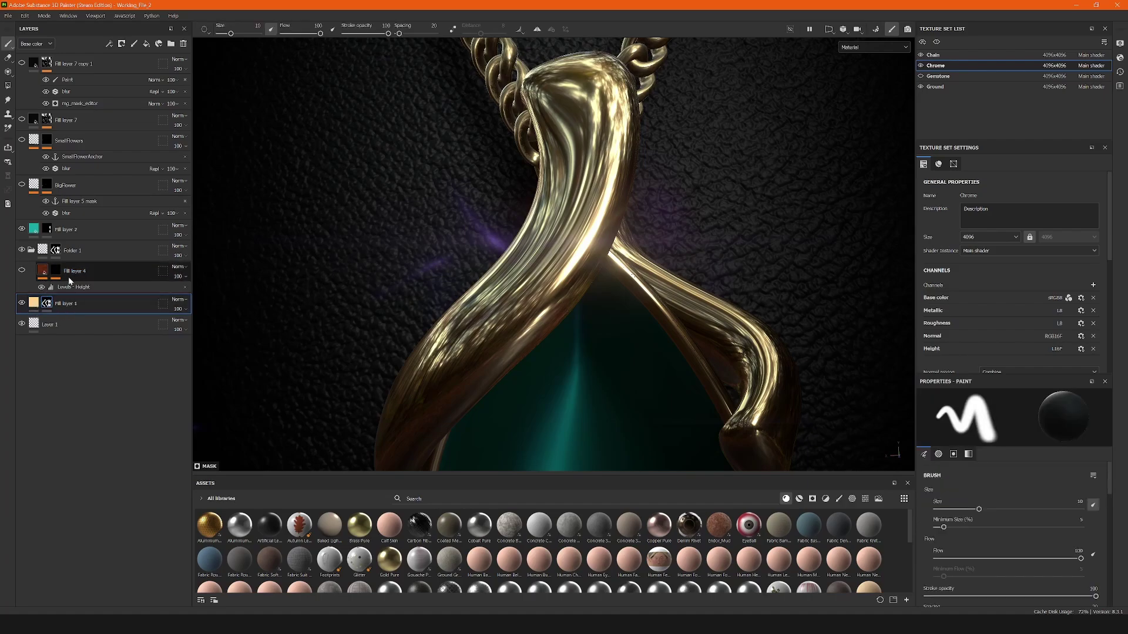
Show the rust_fine layer Fill layer 4 again and choose Height as the affected channel of its Levels effect
left_click(42, 272)
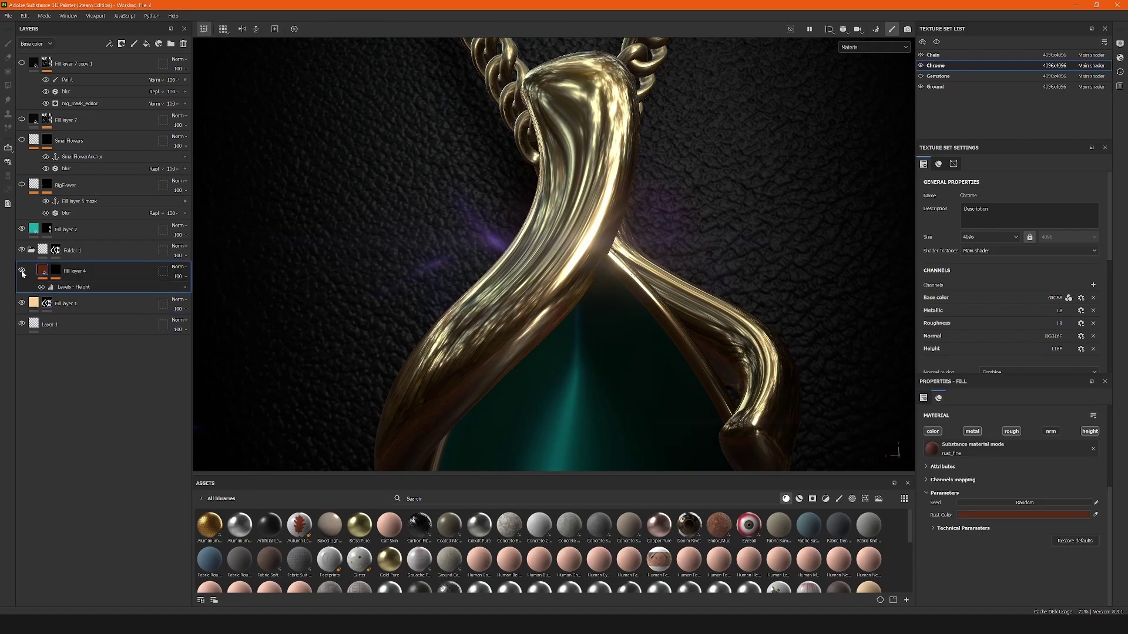
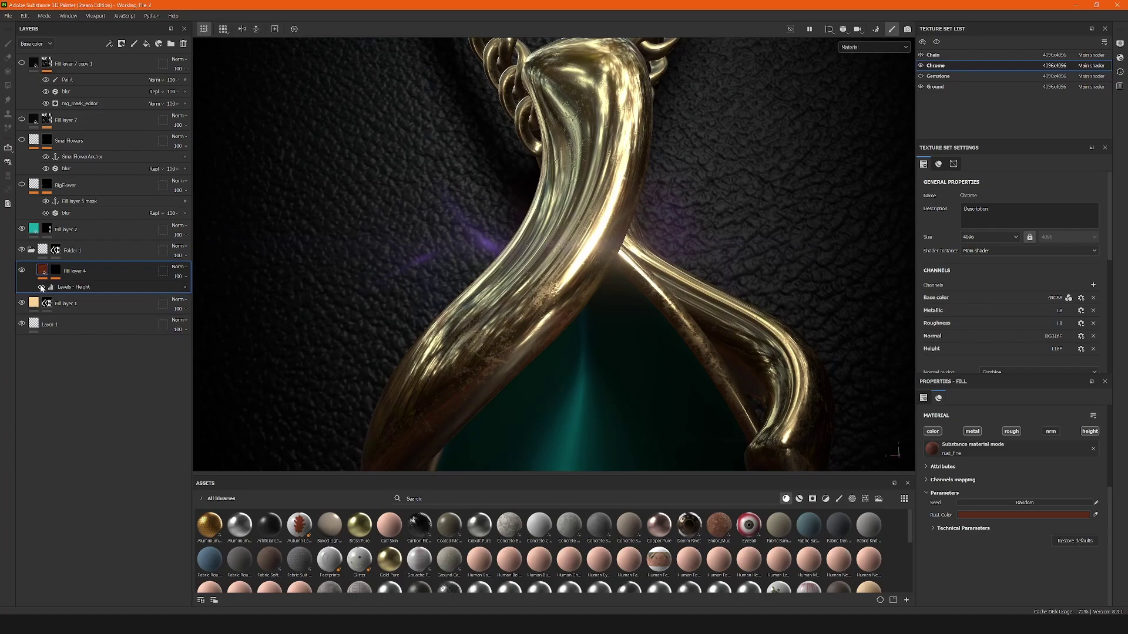
left_click(73, 289)
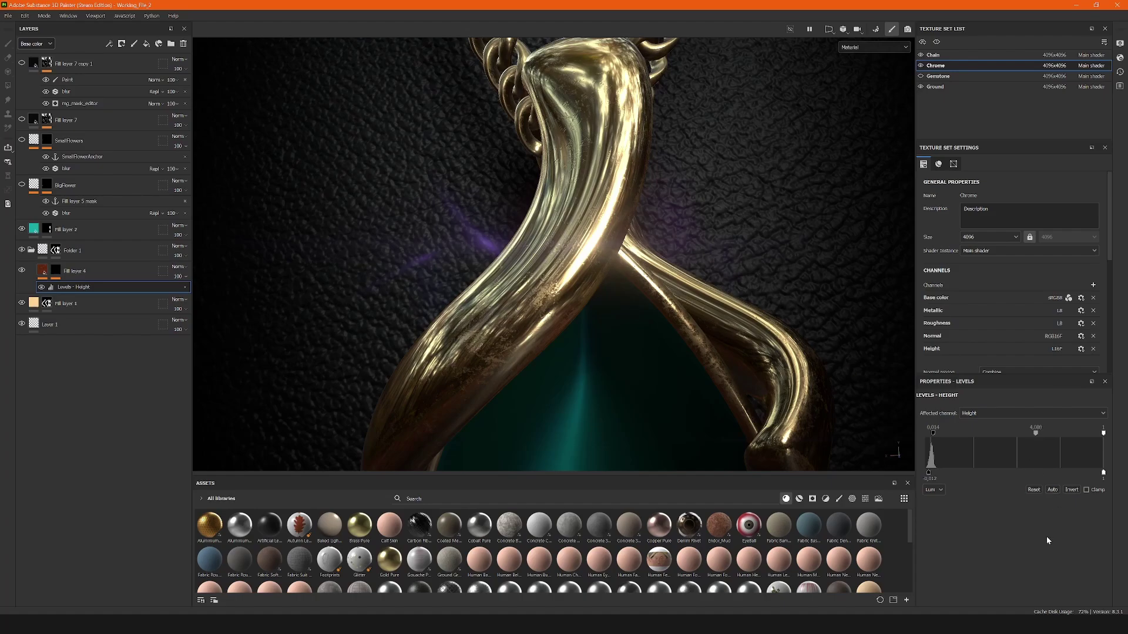
left_click(979, 415)
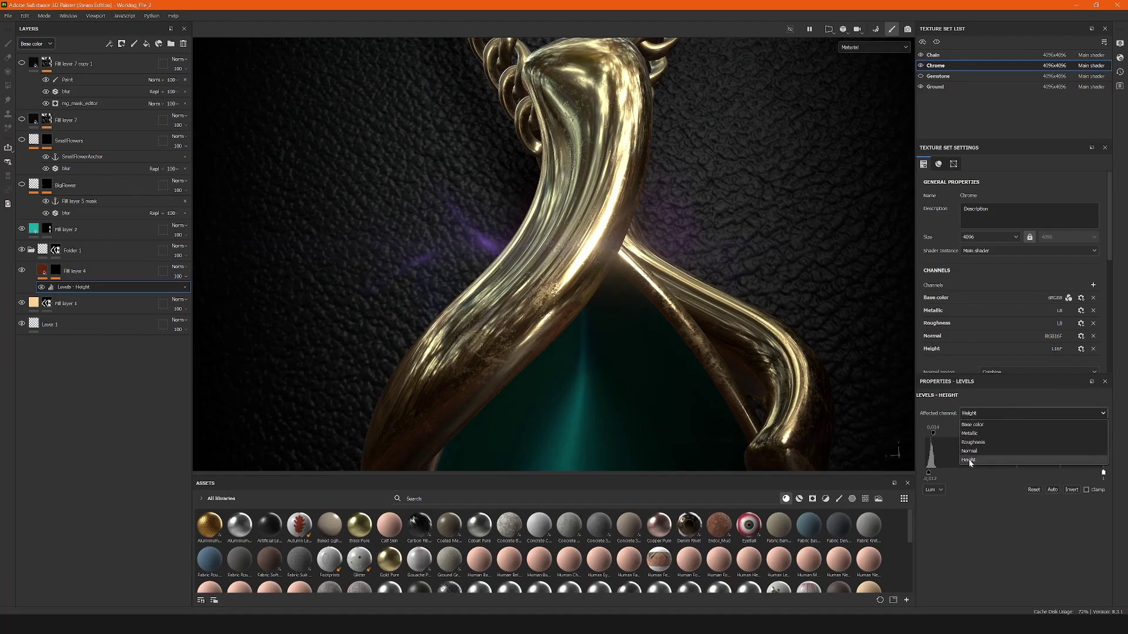
left_click(969, 462)
left_click(974, 415)
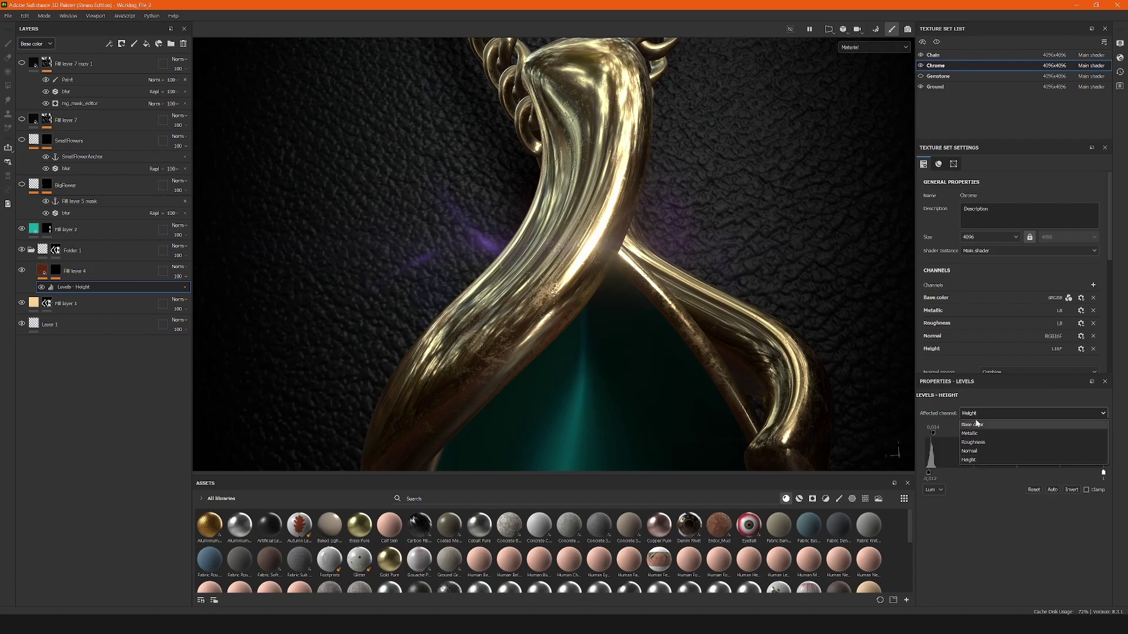
left_click(969, 460)
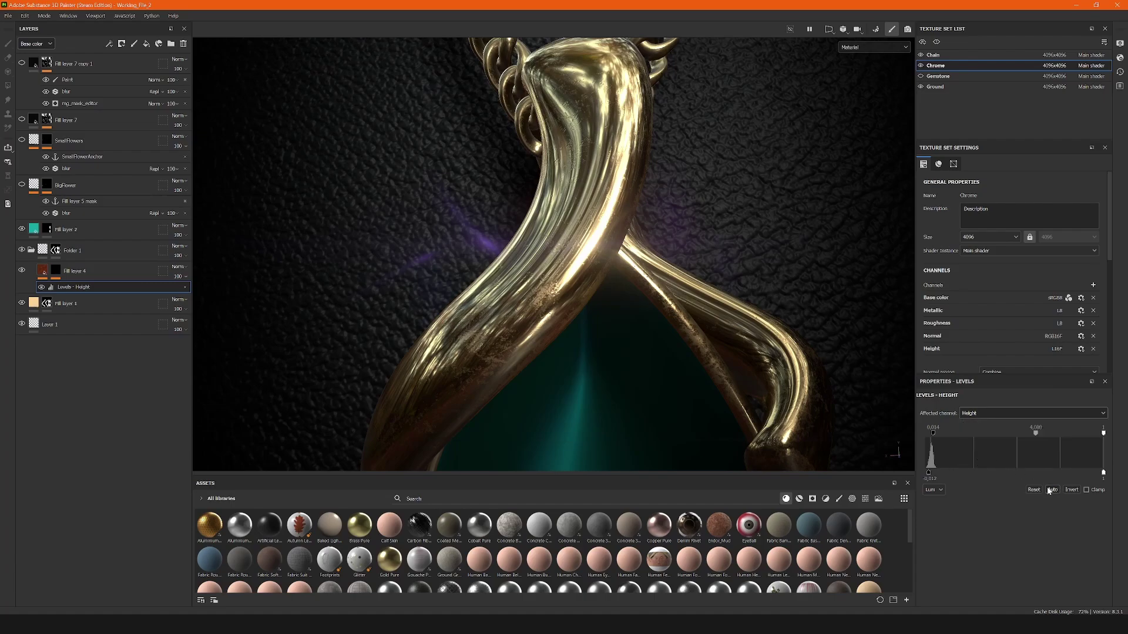
Inspect the fine rust detail on the gold band up close and from the full pendant view
scroll(560, 290, "up", 5)
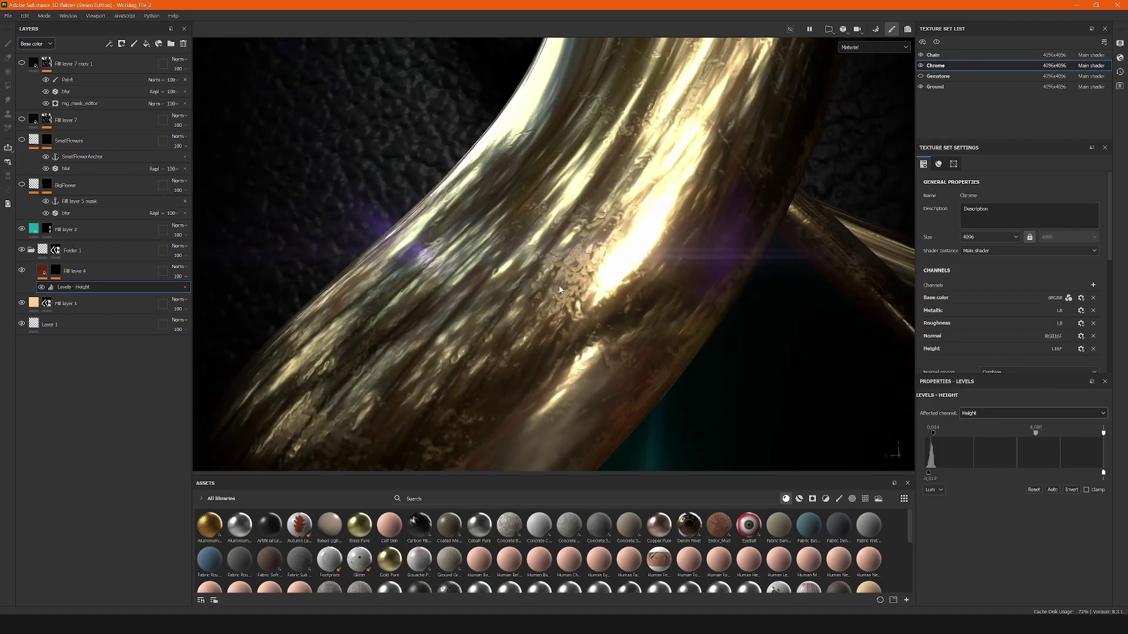
right_click_drag(560, 290, 528, 329, "shift")
mouse_move(527, 329)
left_mouse_down("alt")
mouse_move(526, 313)
mouse_move(654, 342)
mouse_move(541, 332)
left_mouse_up("alt")
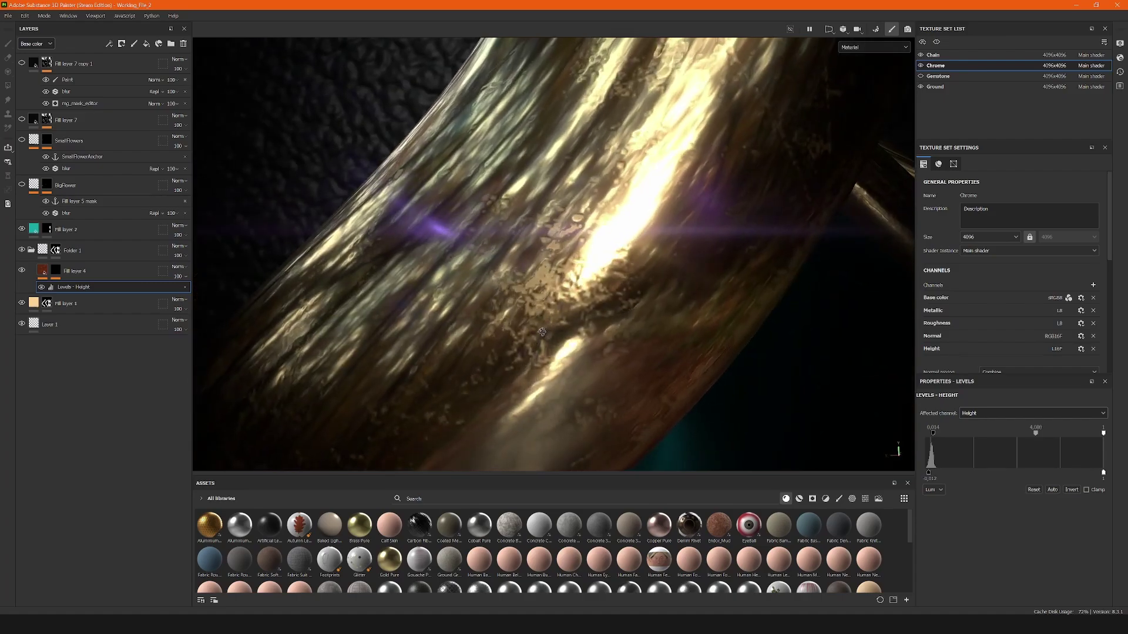
scroll(539, 329, "down", 8)
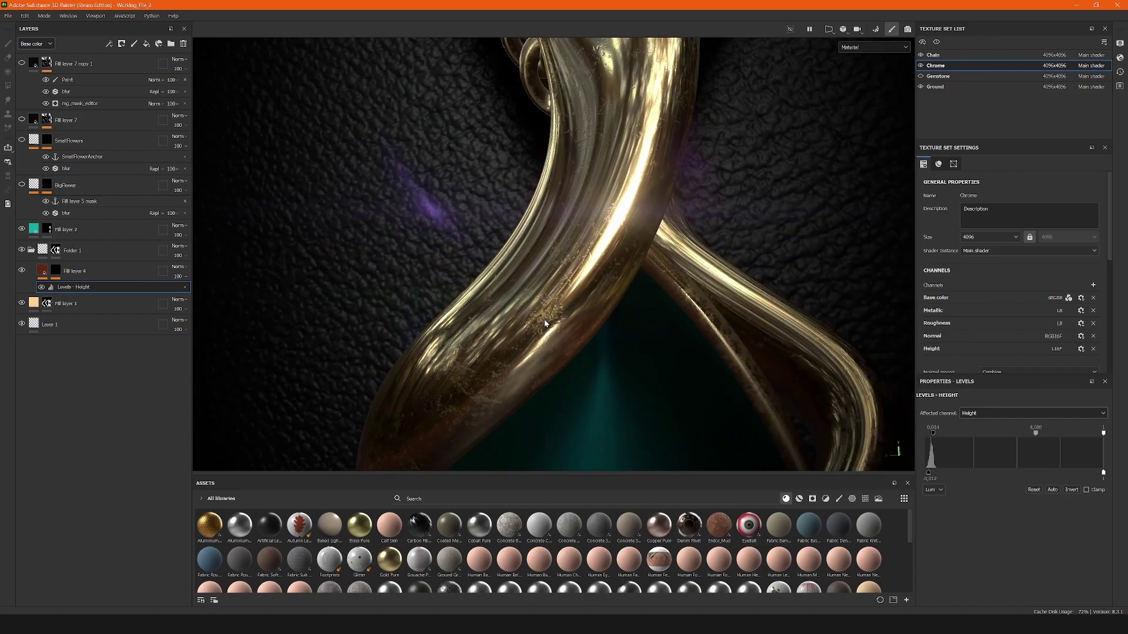
mouse_move(545, 323)
left_mouse_down("alt")
mouse_move(585, 266)
mouse_move(542, 315)
mouse_move(540, 305)
left_mouse_up("alt")
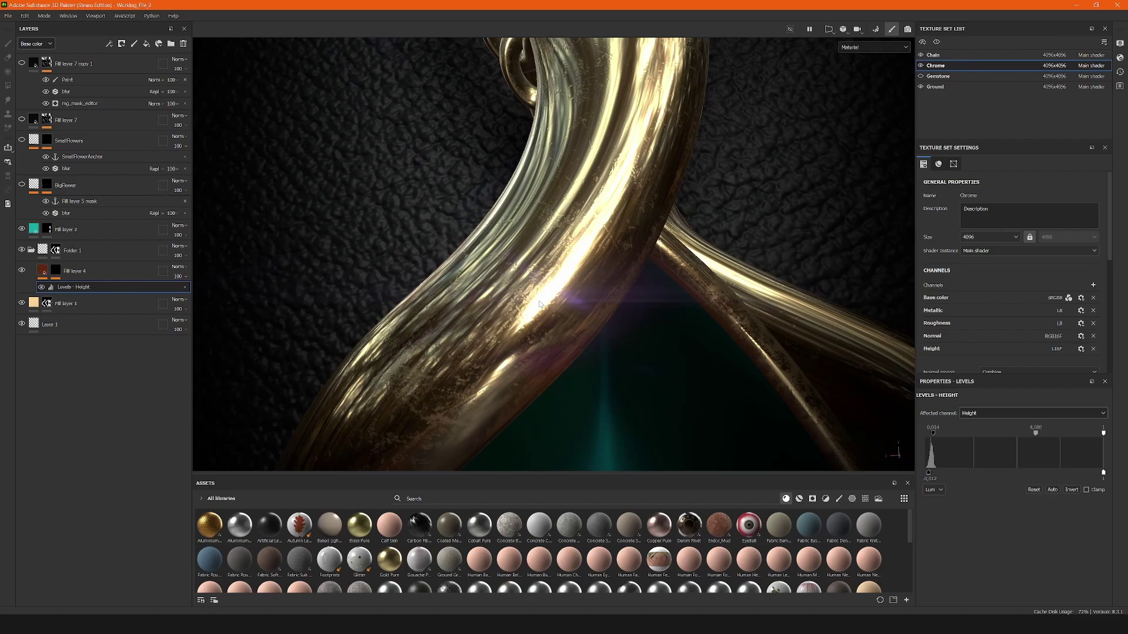
scroll(539, 304, "down", 5)
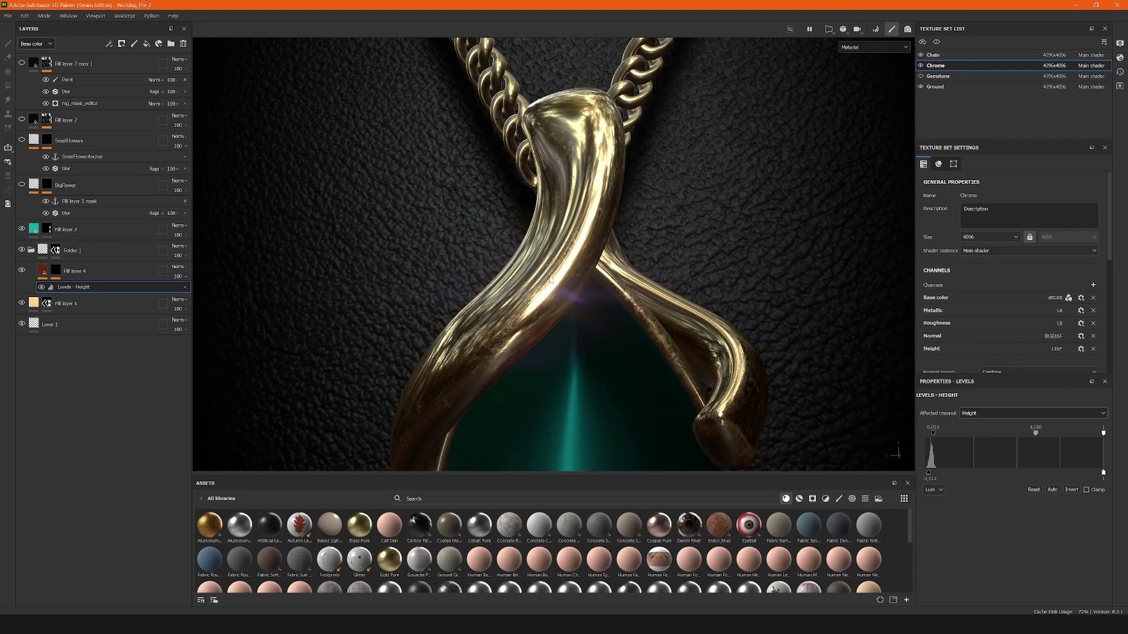
Try raising the black input point of Fill layer 4's Height Levels to about 0.44 and inspect the gold band's surface
scroll(459, 267, "up", 4)
left_click_drag(458, 267, 594, 283, "alt")
scroll(537, 310, "up", 2)
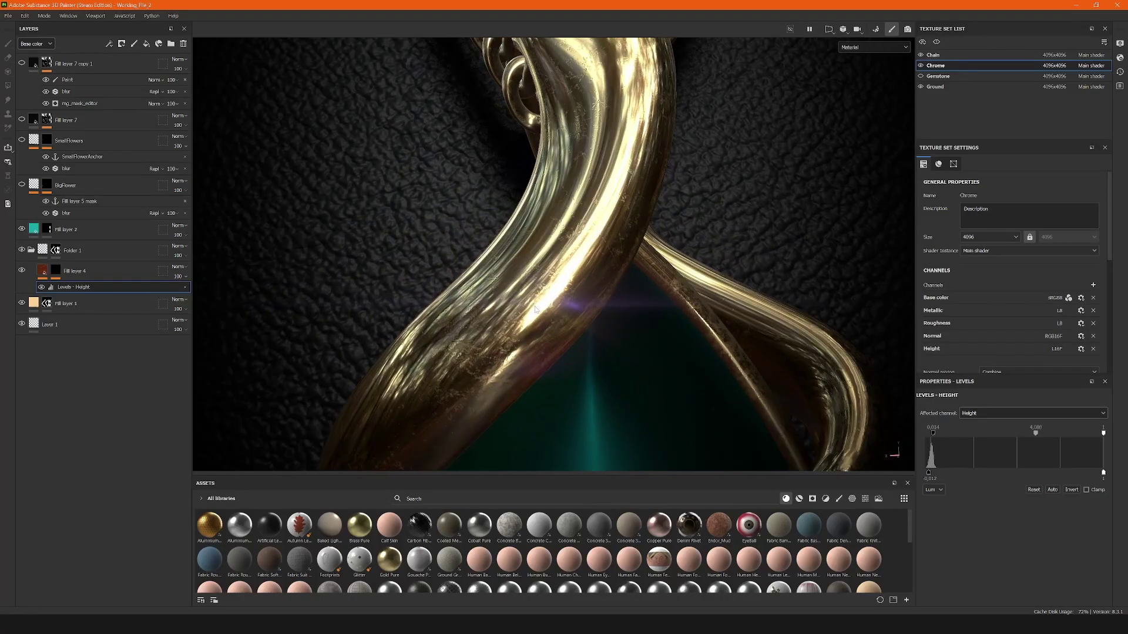
scroll(540, 310, "up", 2)
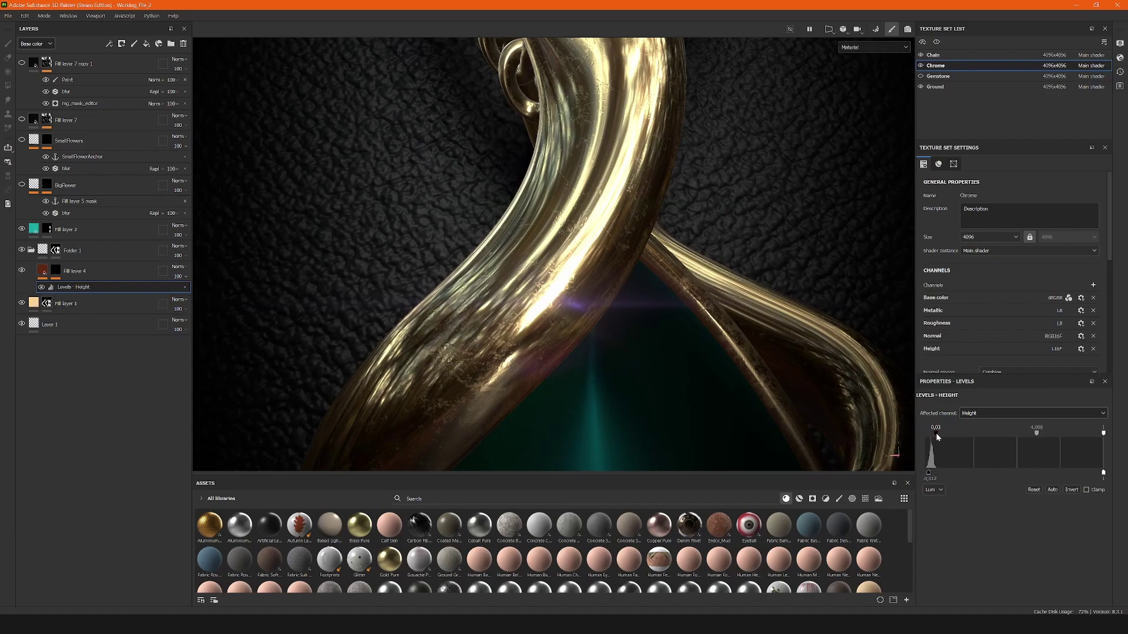
left_click_drag(936, 432, 1006, 434)
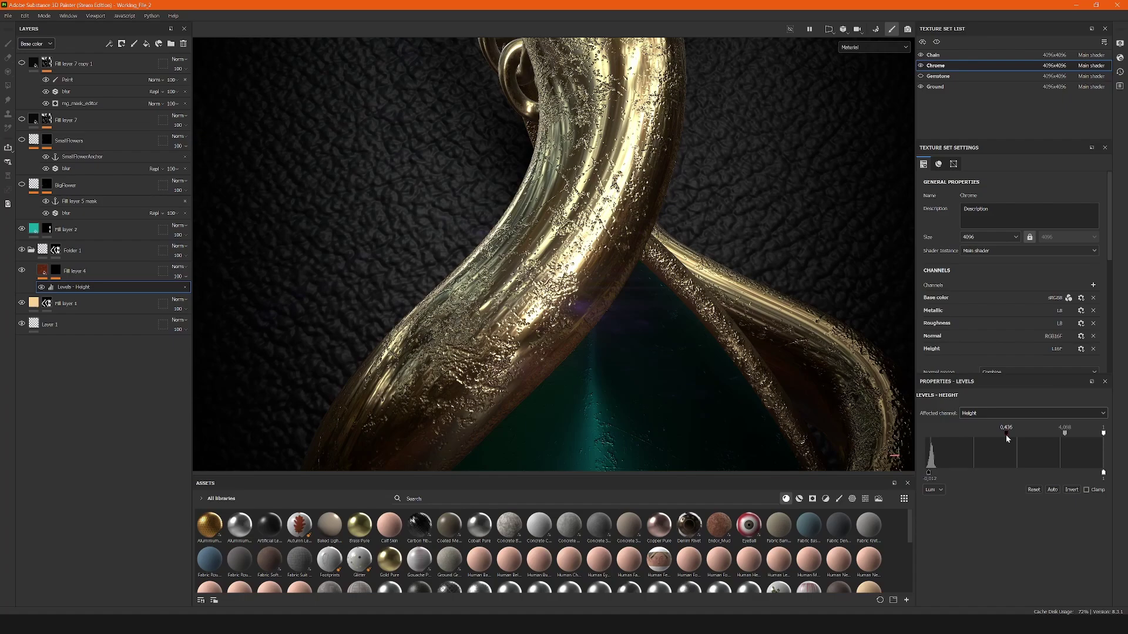
scroll(570, 271, "down", 10)
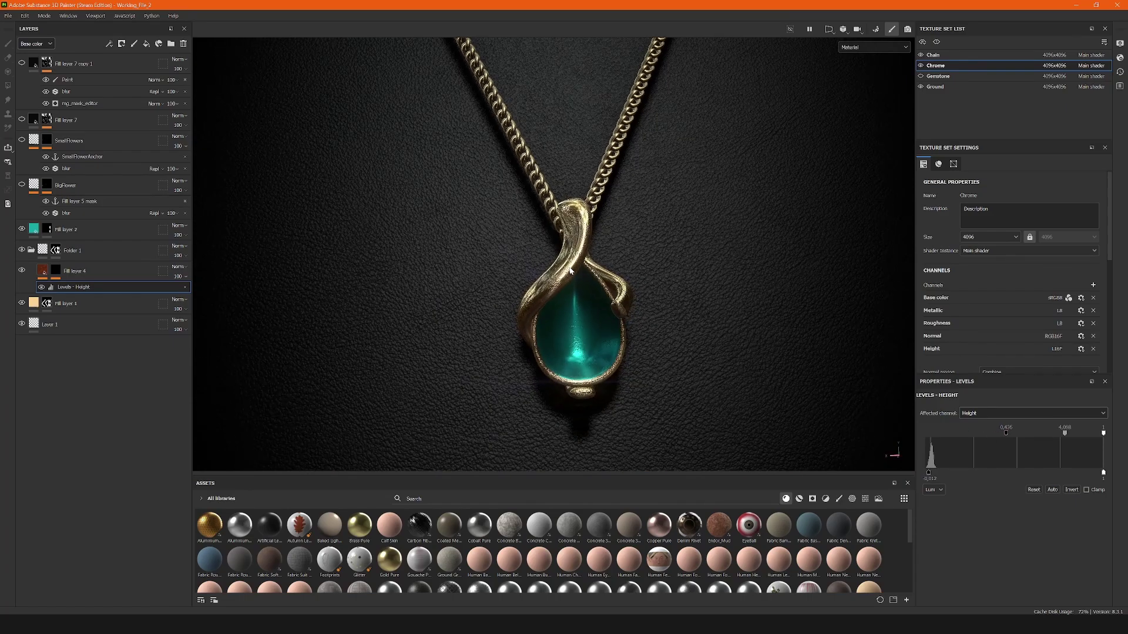
right_click_drag(570, 271, 652, 290, "shift")
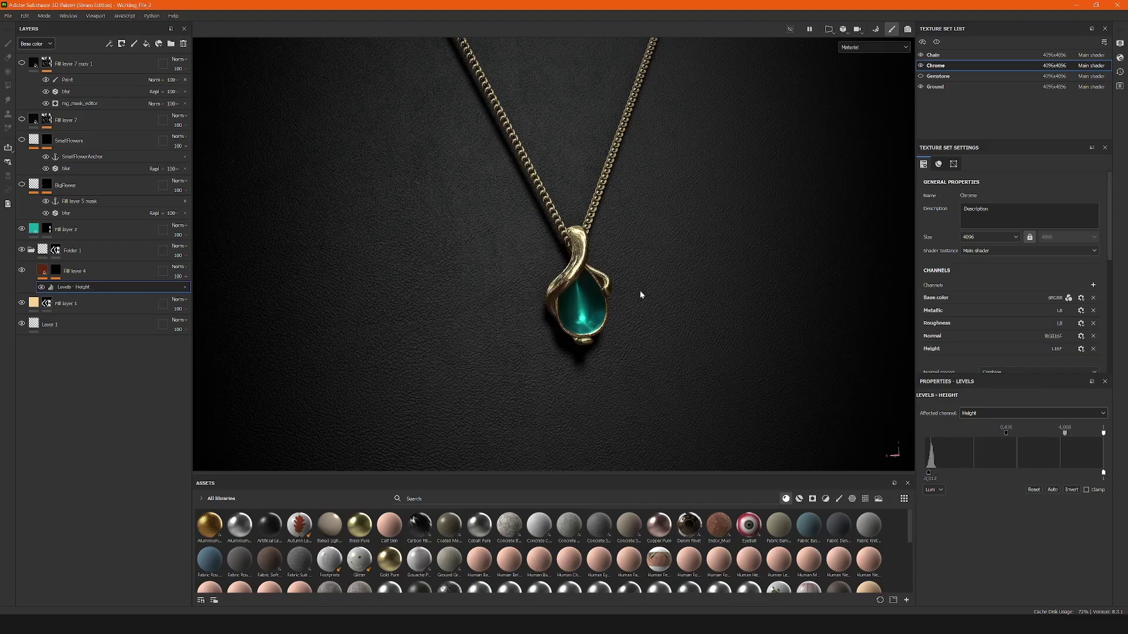
scroll(640, 290, "up", 10)
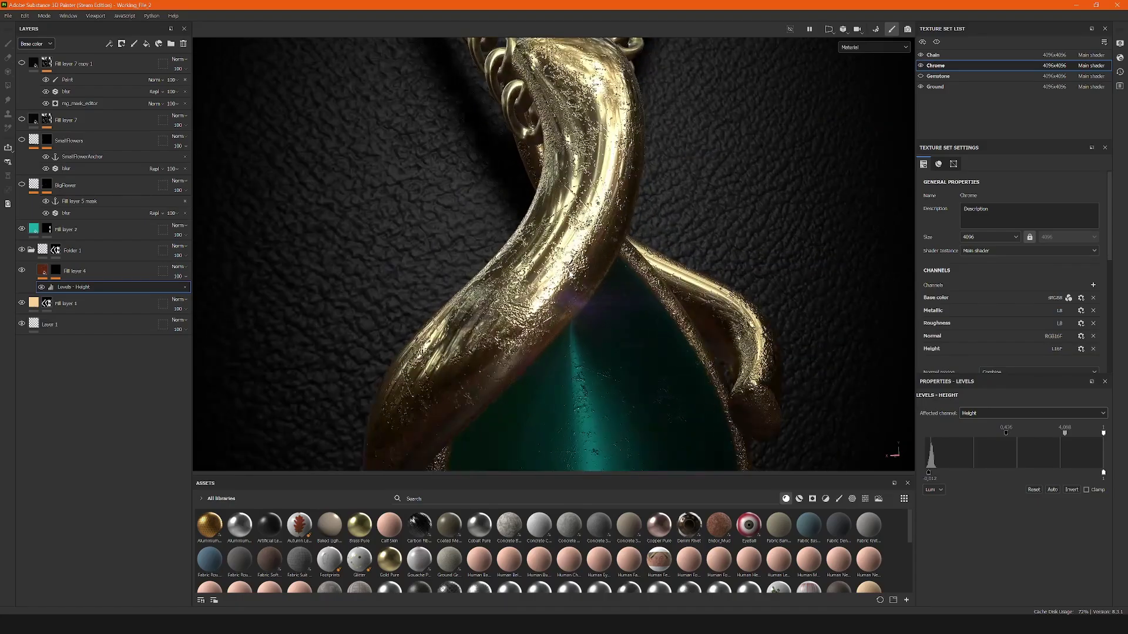
left_click_drag(547, 289, 589, 287, "alt")
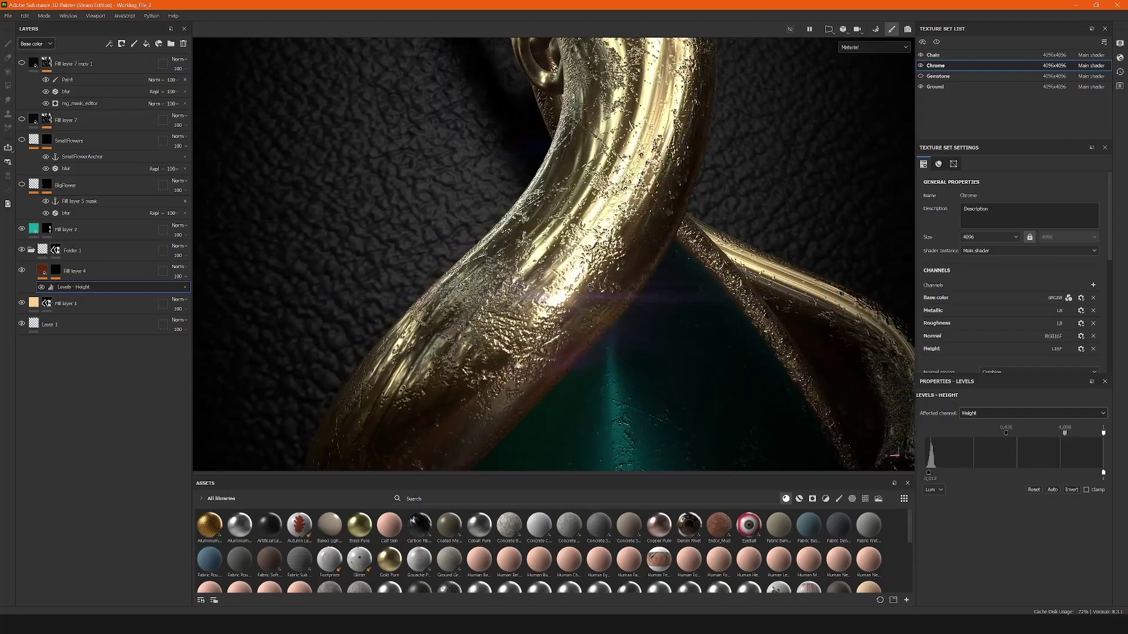
Lower the black input point of the Height Levels to -0.034, and set it to about 0.066 while checking the band up close
left_click_drag(1009, 433, 925, 433)
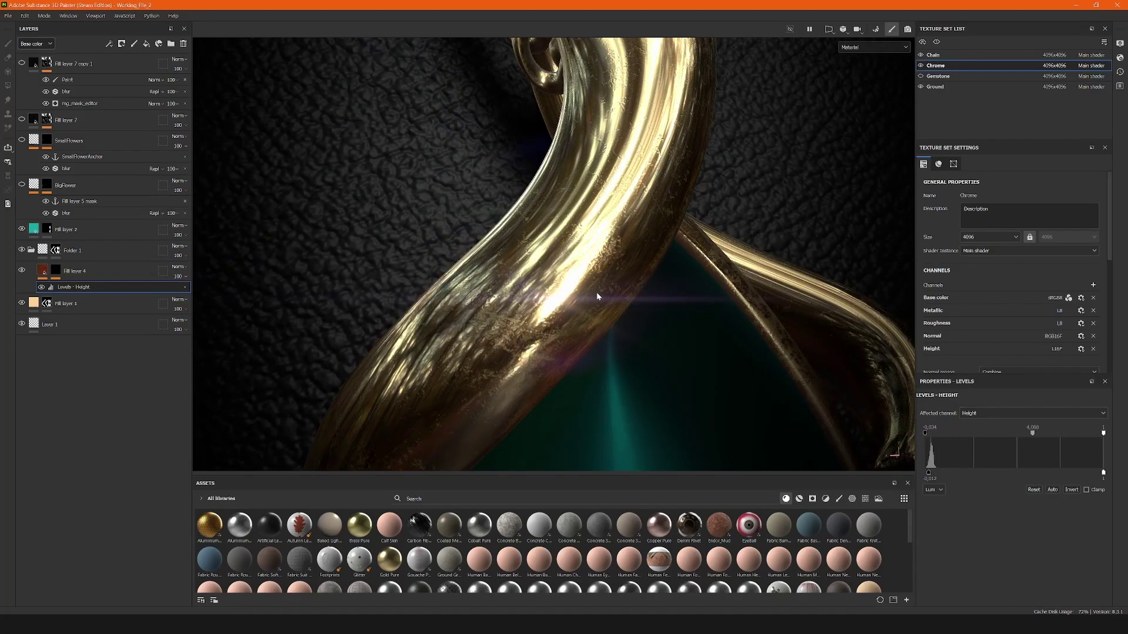
mouse_move(599, 297)
left_mouse_down("alt")
mouse_move(574, 295)
mouse_move(612, 286)
left_mouse_up("alt")
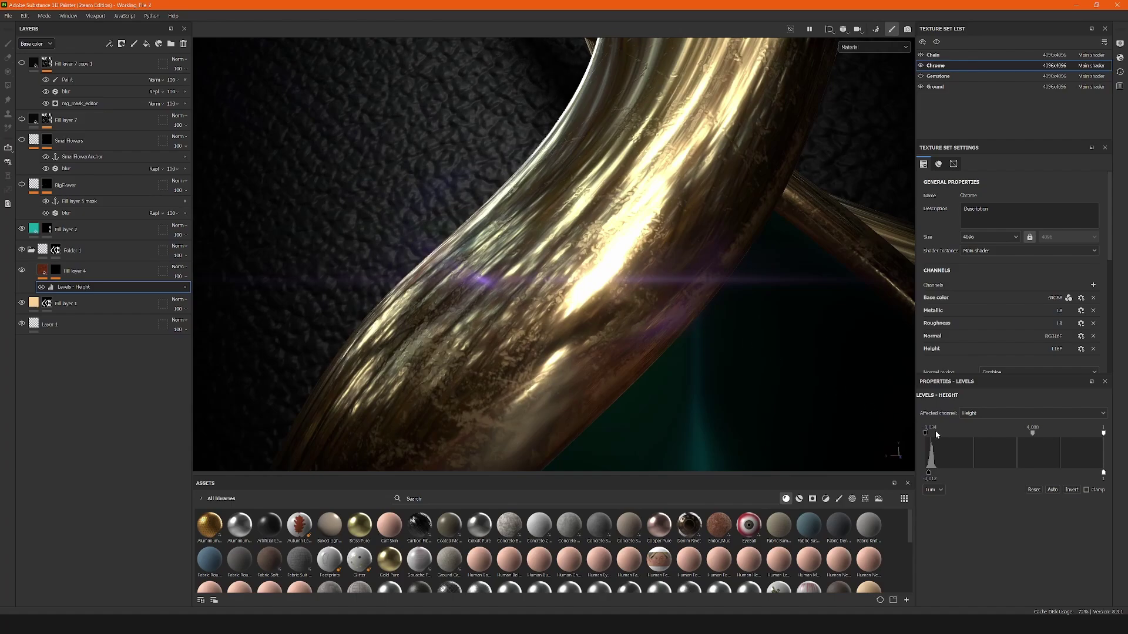
mouse_move(924, 433)
left_mouse_down()
mouse_move(978, 438)
mouse_move(942, 436)
left_mouse_up()
left_click_drag(557, 194, 575, 230, "alt")
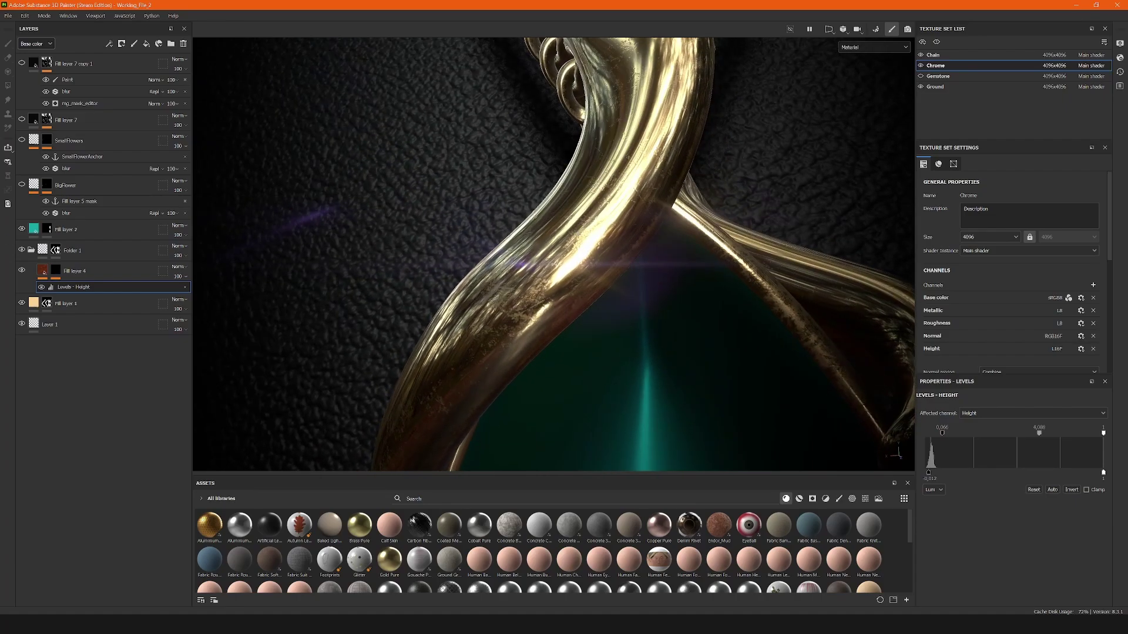
Open the mask editor generator on Fill layer 4's mask and review its texture and baked mesh map inputs
left_click(54, 270)
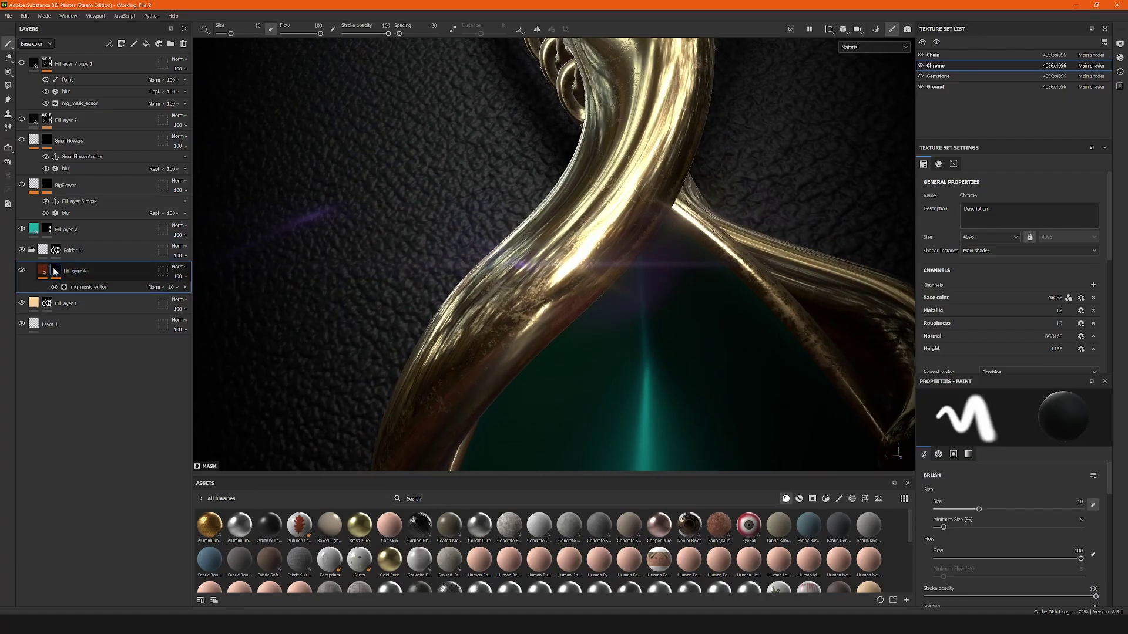
left_click(55, 287)
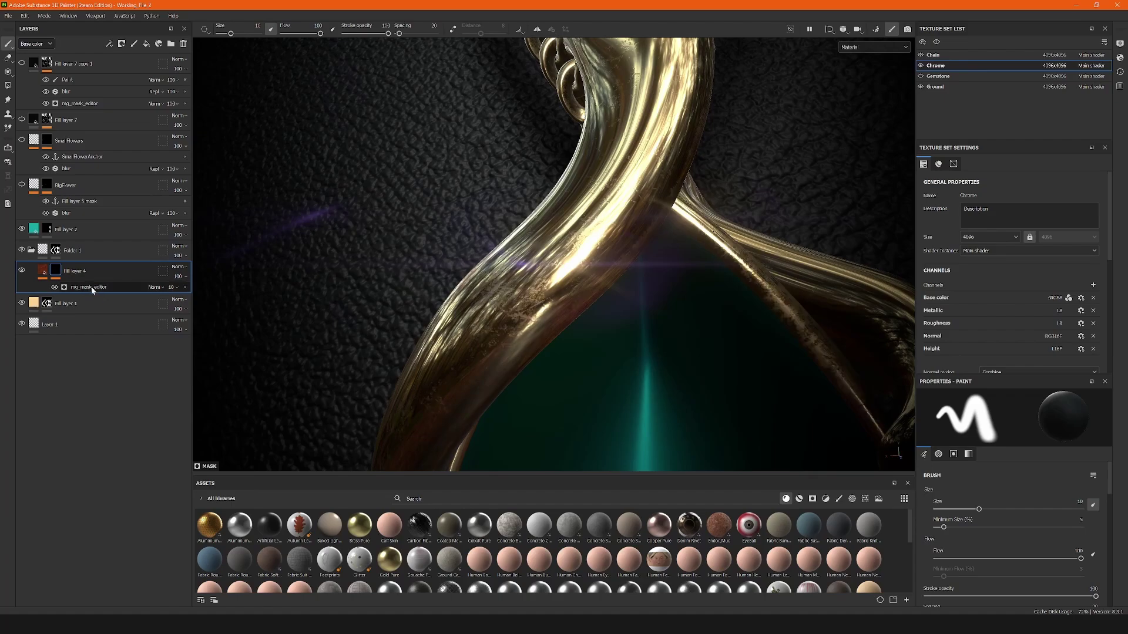
left_click(76, 289)
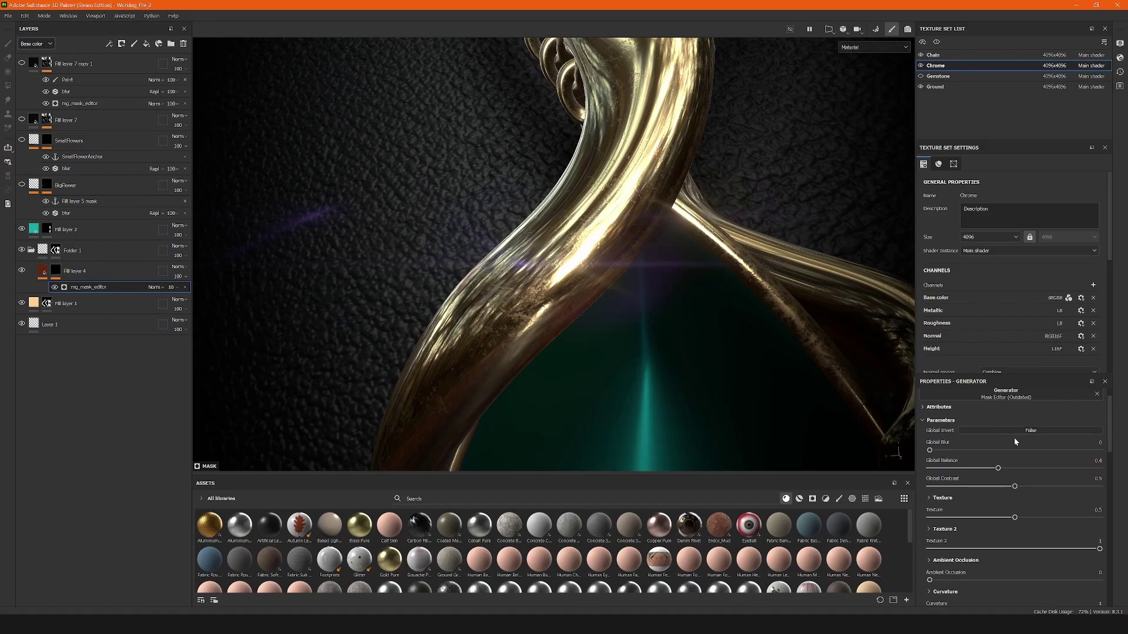
scroll(1014, 438, "down", 5)
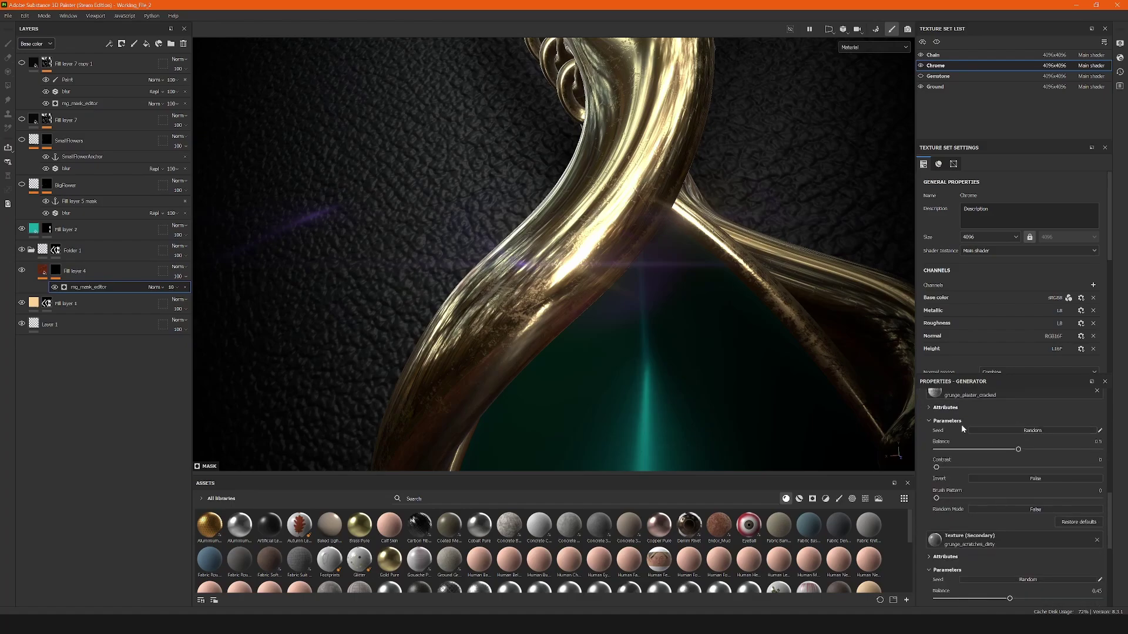
scroll(961, 422, "up", 1)
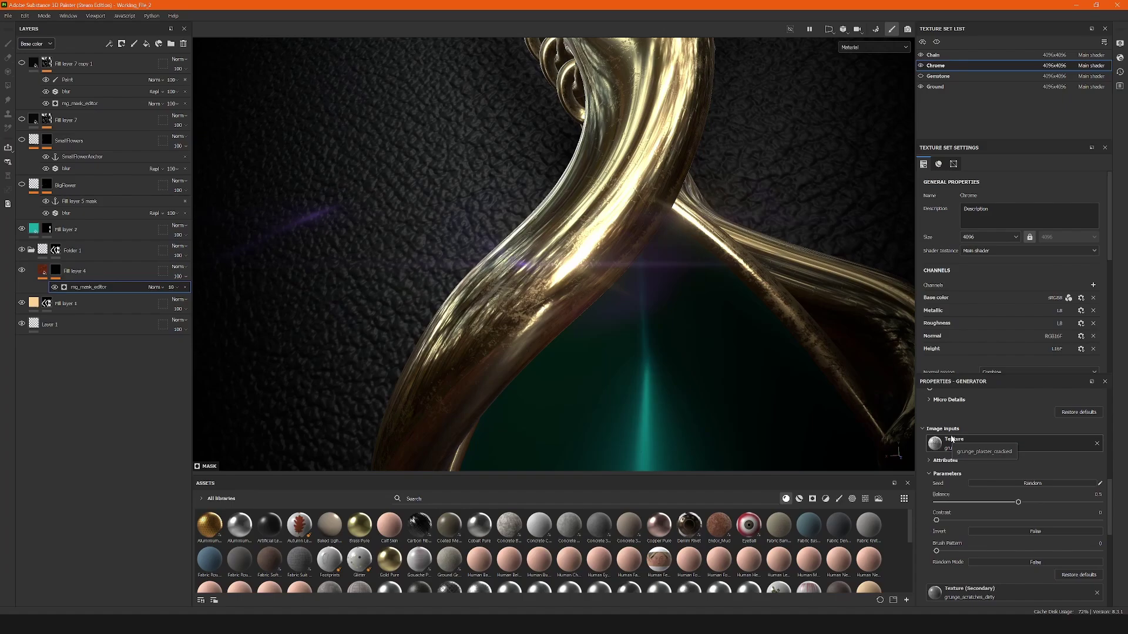
scroll(953, 440, "down", 2)
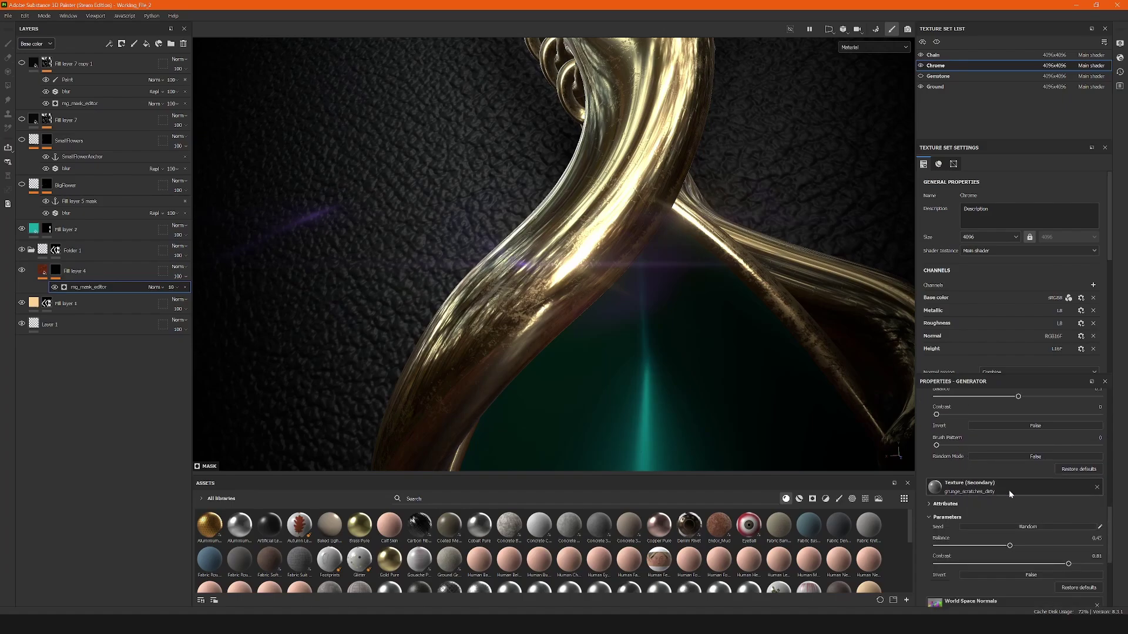
scroll(991, 488, "up", 2)
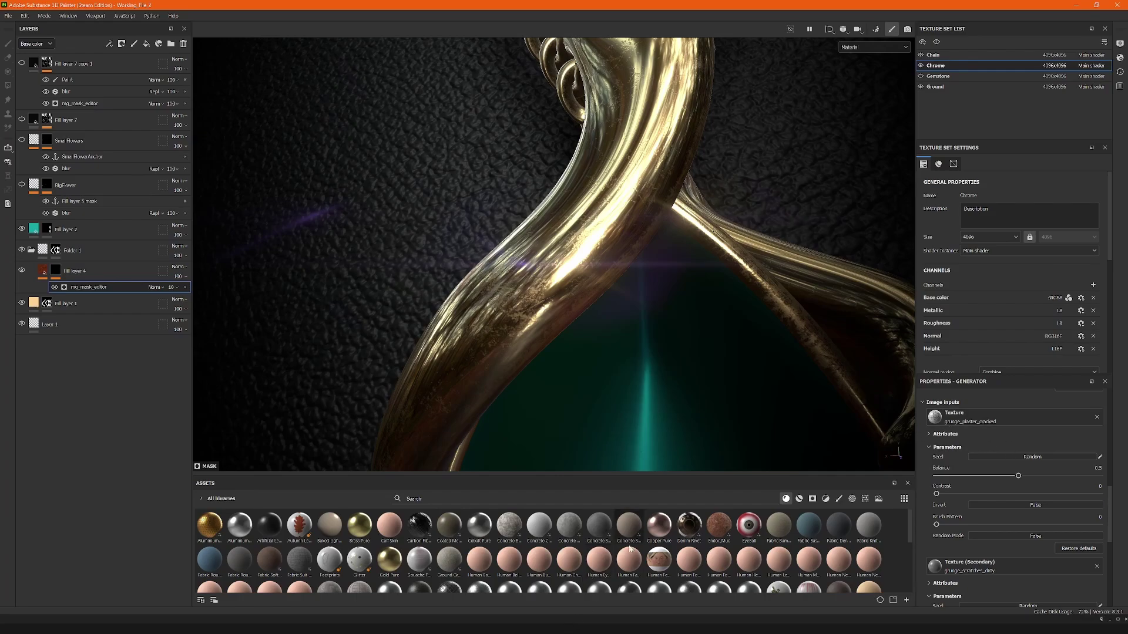
scroll(818, 511, "down", 10)
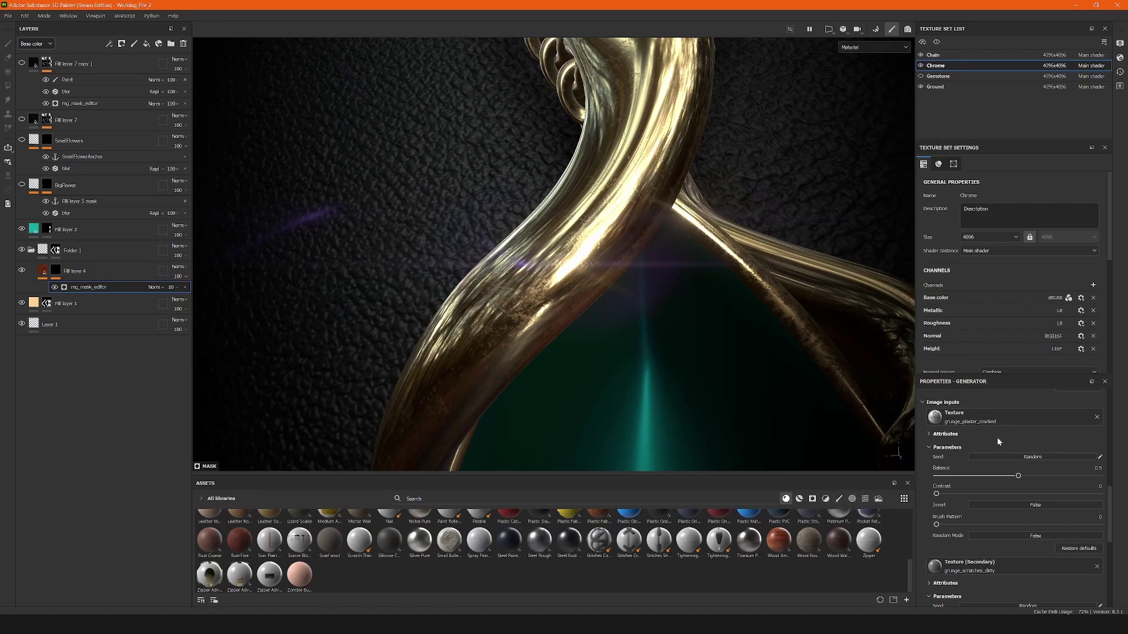
scroll(997, 440, "down", 5)
scroll(1001, 455, "down", 1)
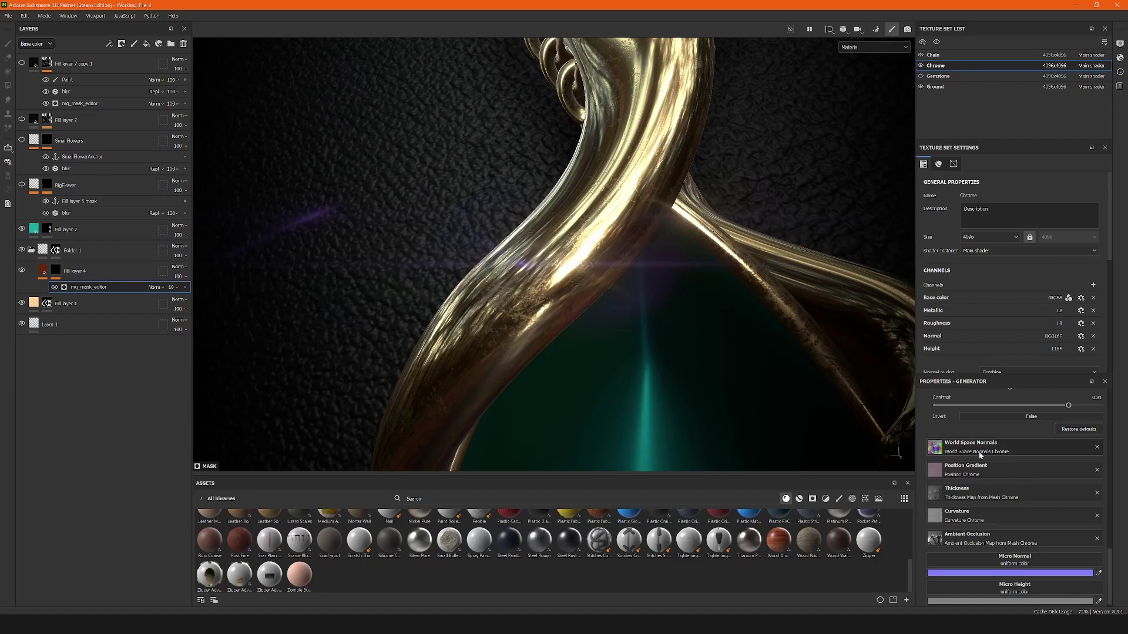
scroll(980, 455, "down", 1)
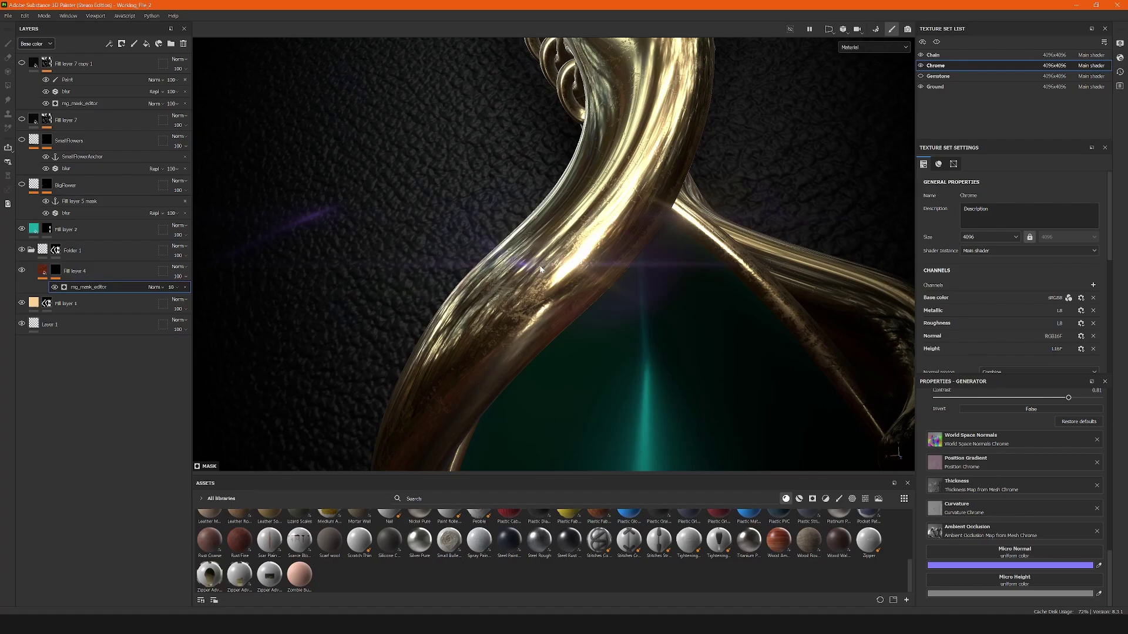
Try a Global Blur of about 2.46 in the mask generator and return it to 0
scroll(1087, 503, "up", 8)
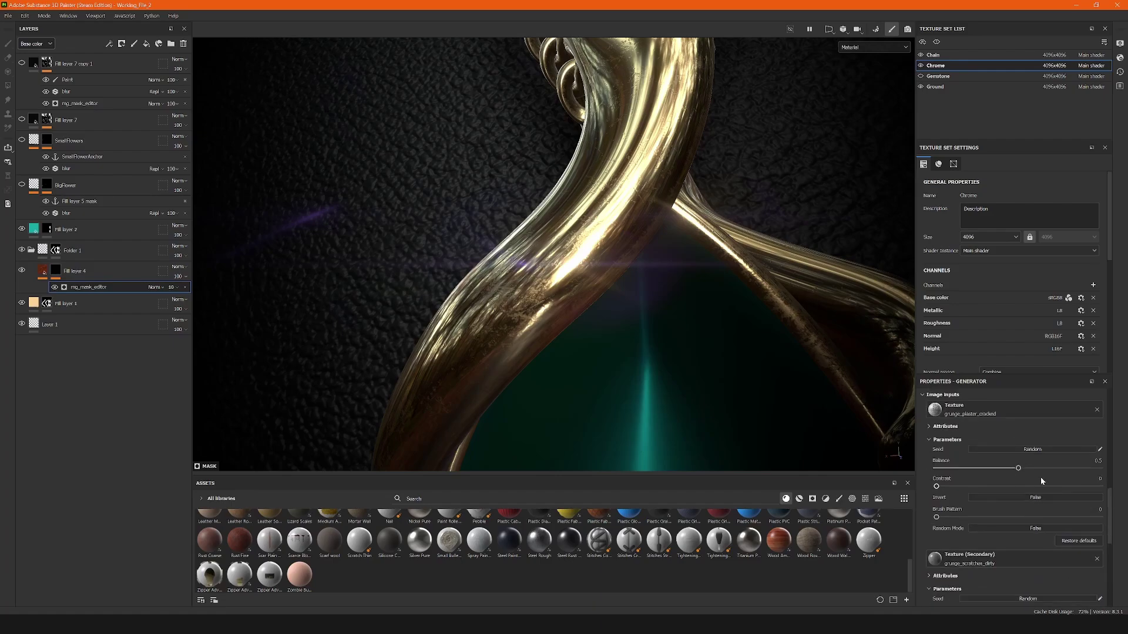
scroll(1036, 470, "up", 3)
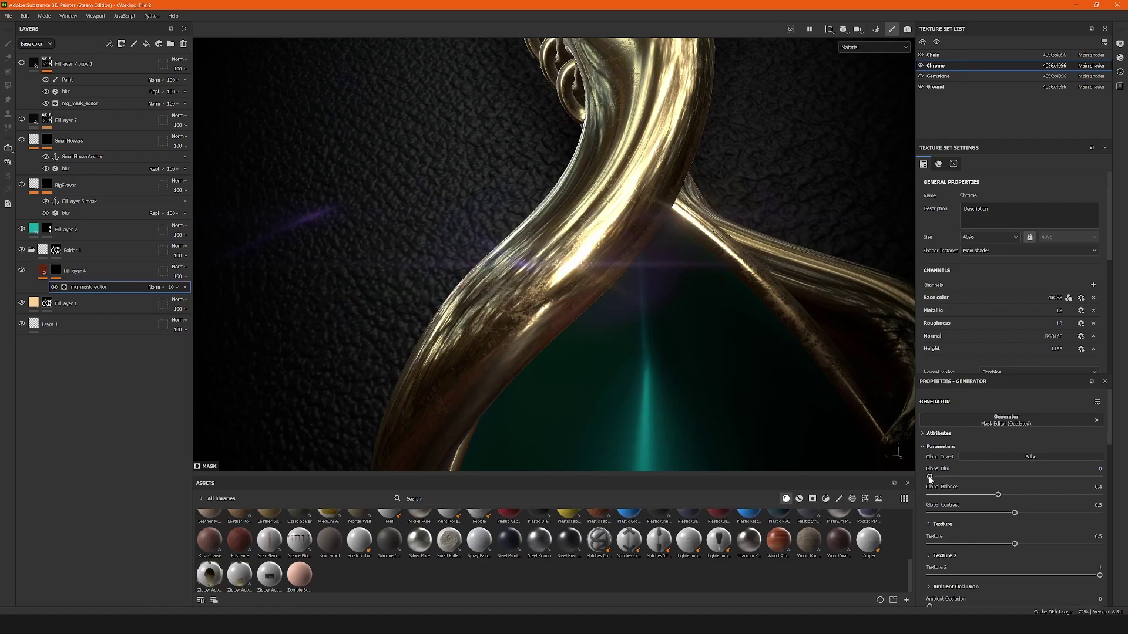
scroll(947, 476, "down", 8)
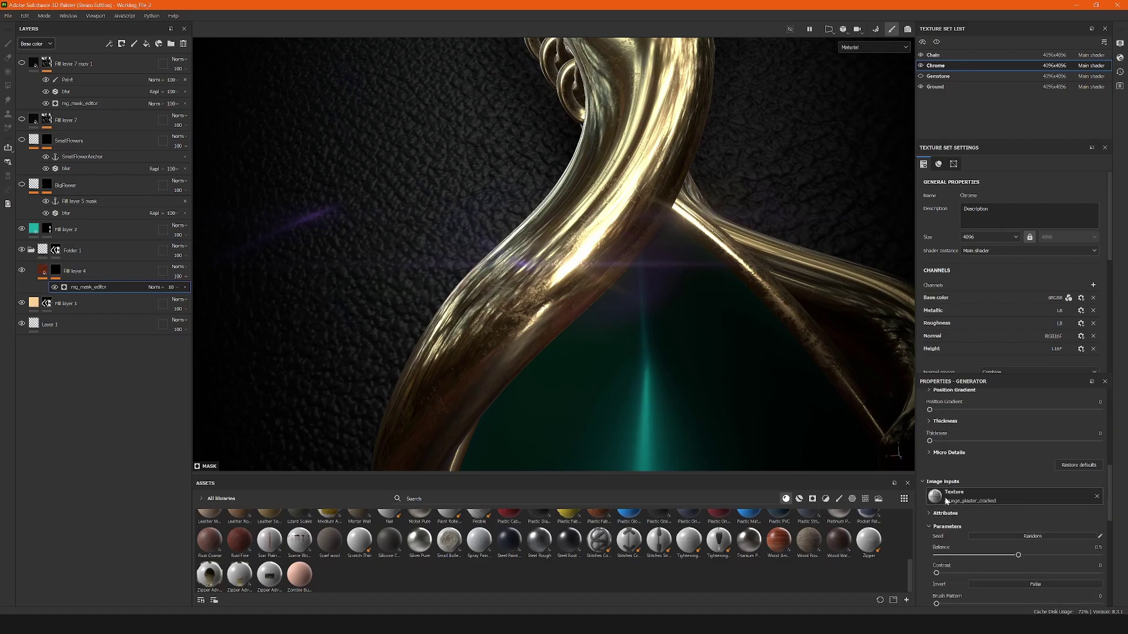
scroll(946, 500, "up", 8)
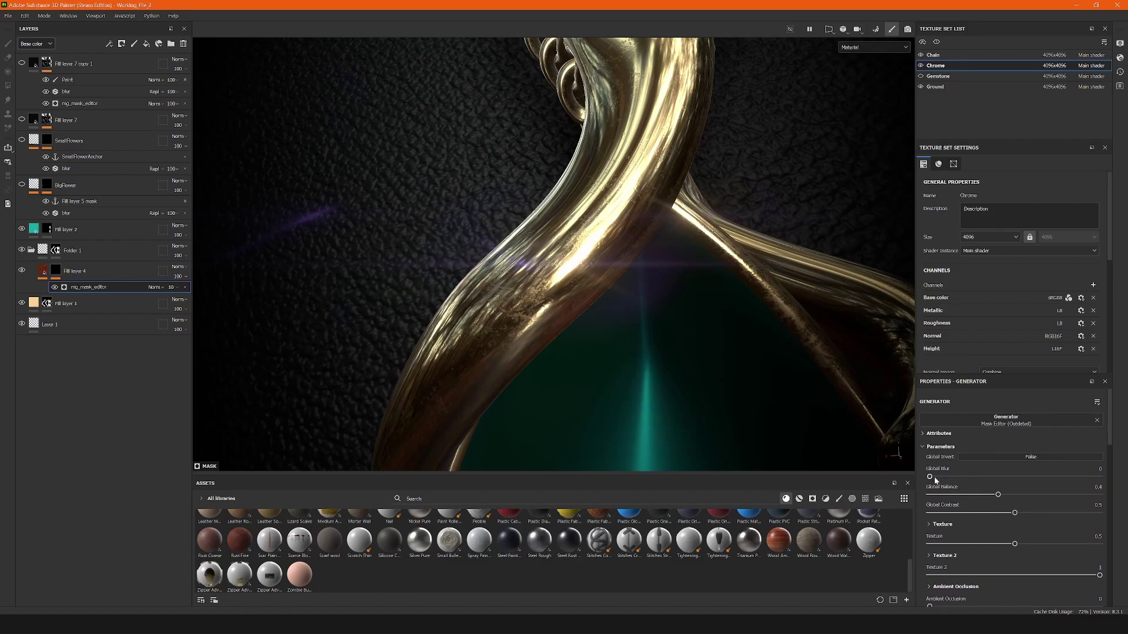
left_click(966, 477)
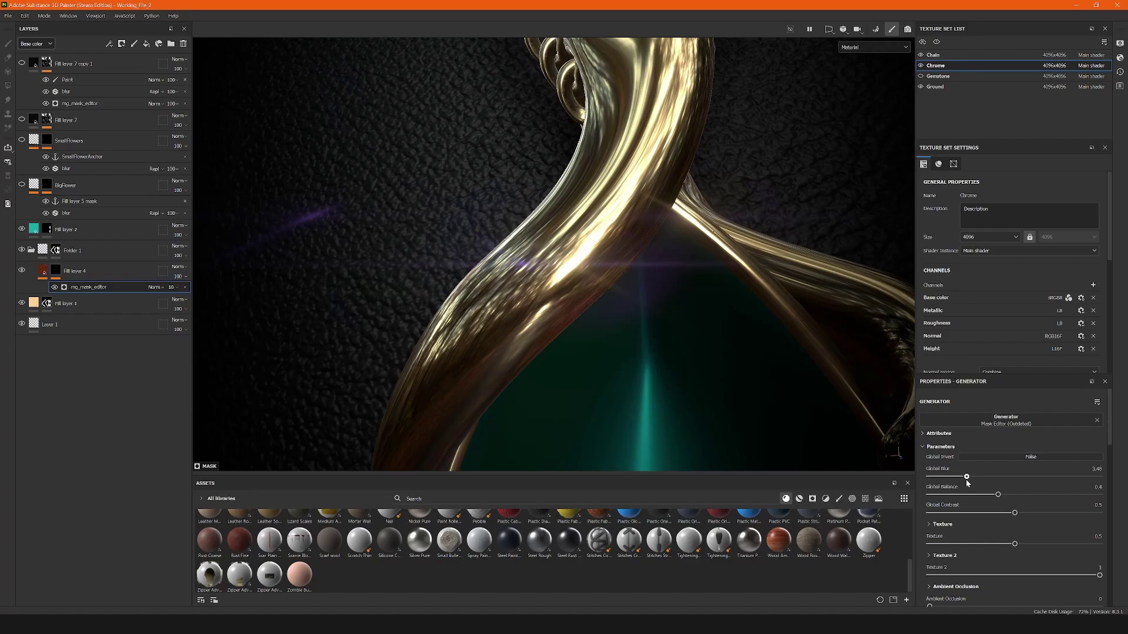
left_click_drag(966, 480, 916, 481)
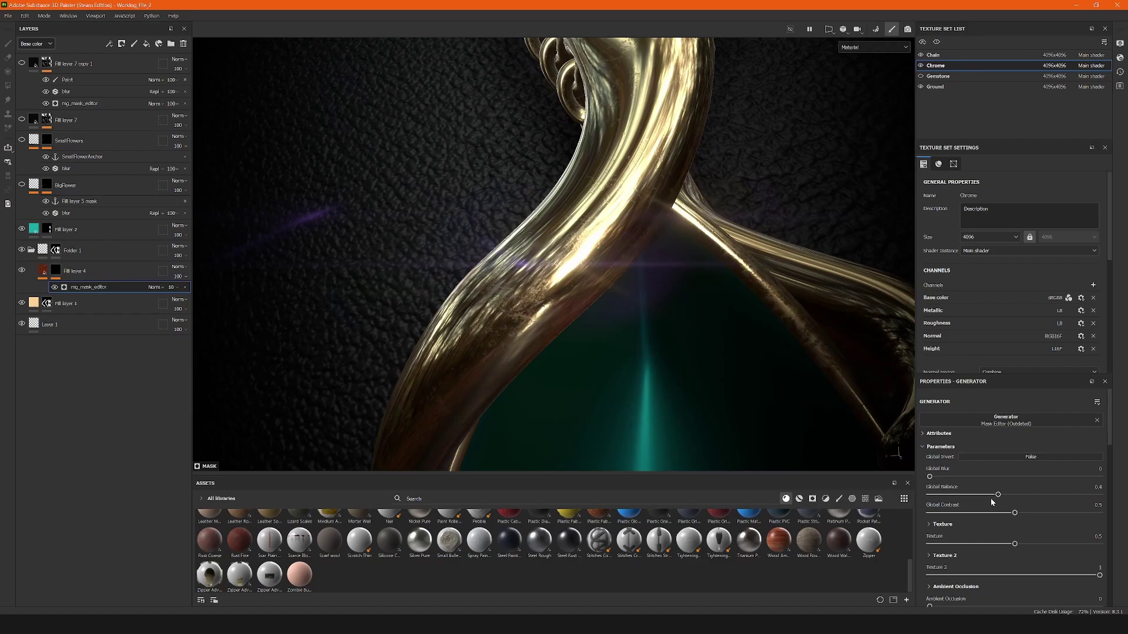
Test the mask generator's Global Balance at 1 and 0.88, and settle it at about 0.49
left_click_drag(998, 496, 1100, 498)
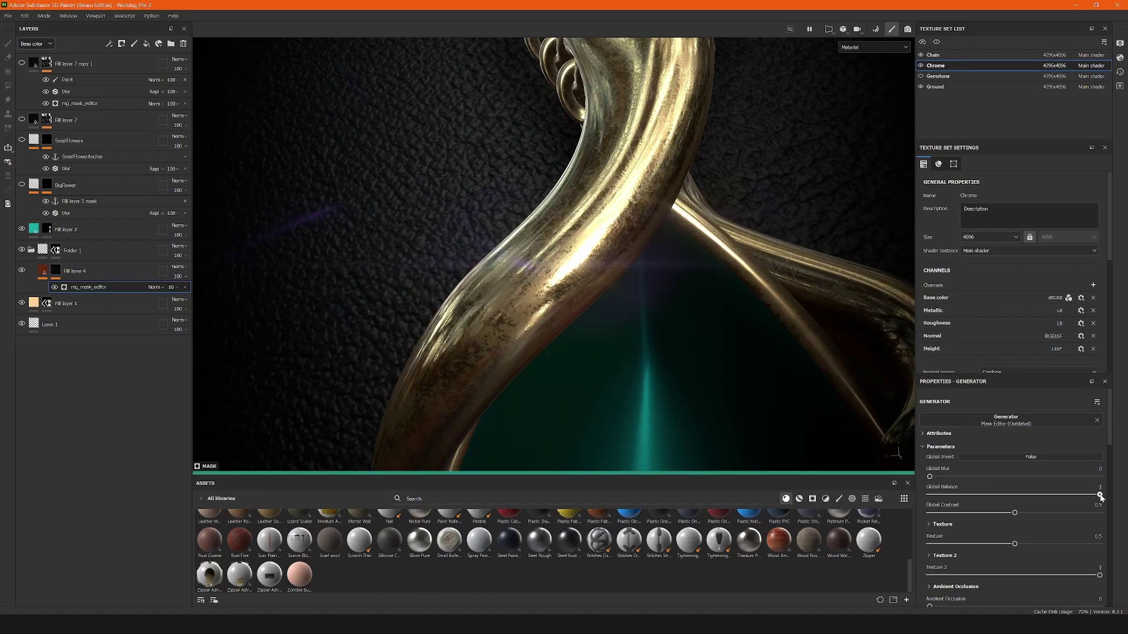
left_click(1078, 496)
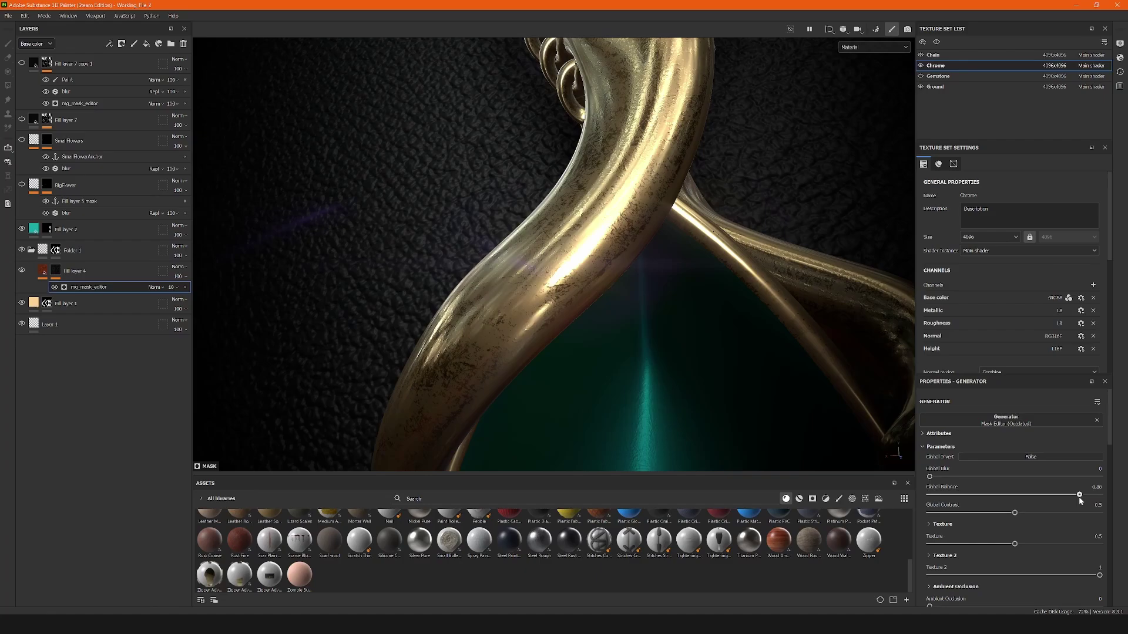
left_click_drag(1079, 498, 1013, 500)
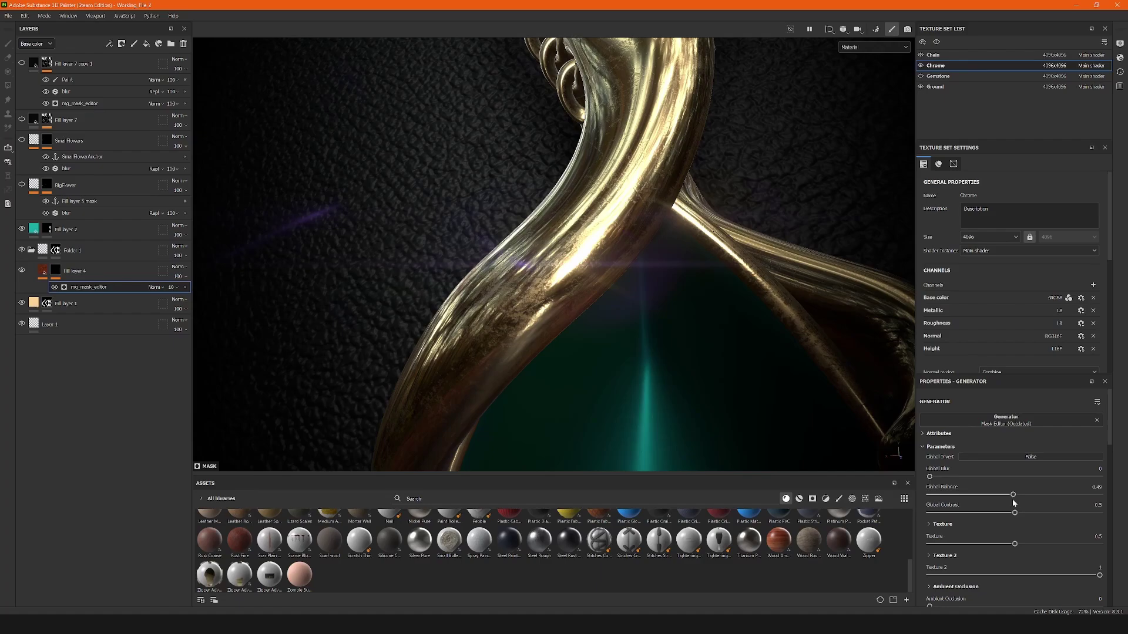
Review the generator's curvature and texture weights and the parameters of its grunge_plaster_cracked and grunge_scratches_dirty inputs
scroll(998, 516, "down", 10)
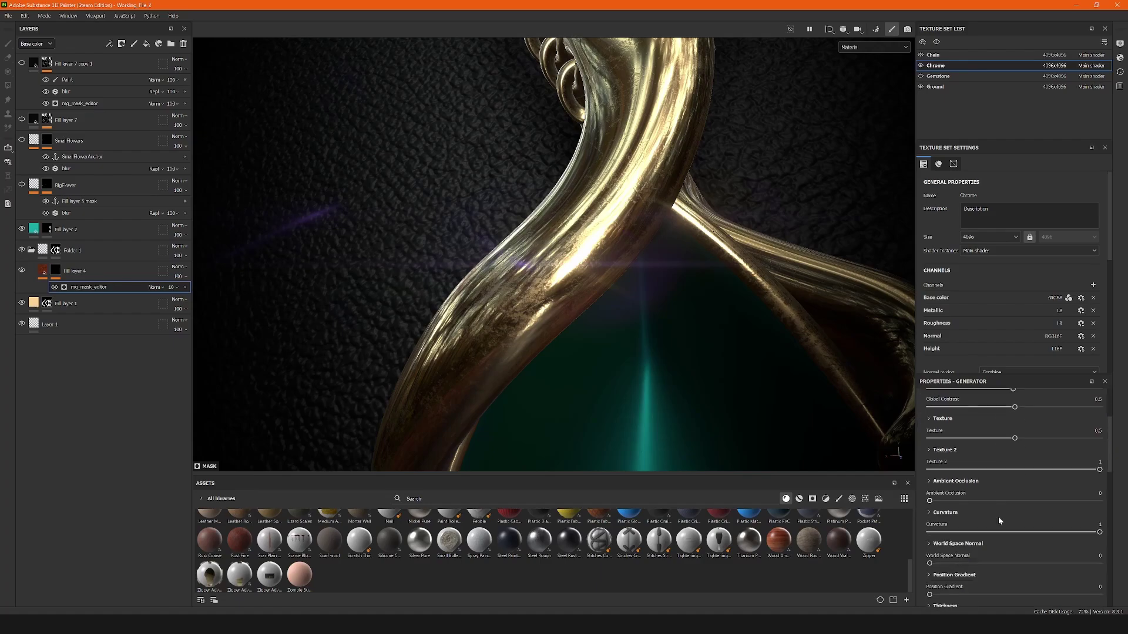
scroll(1013, 505, "down", 5)
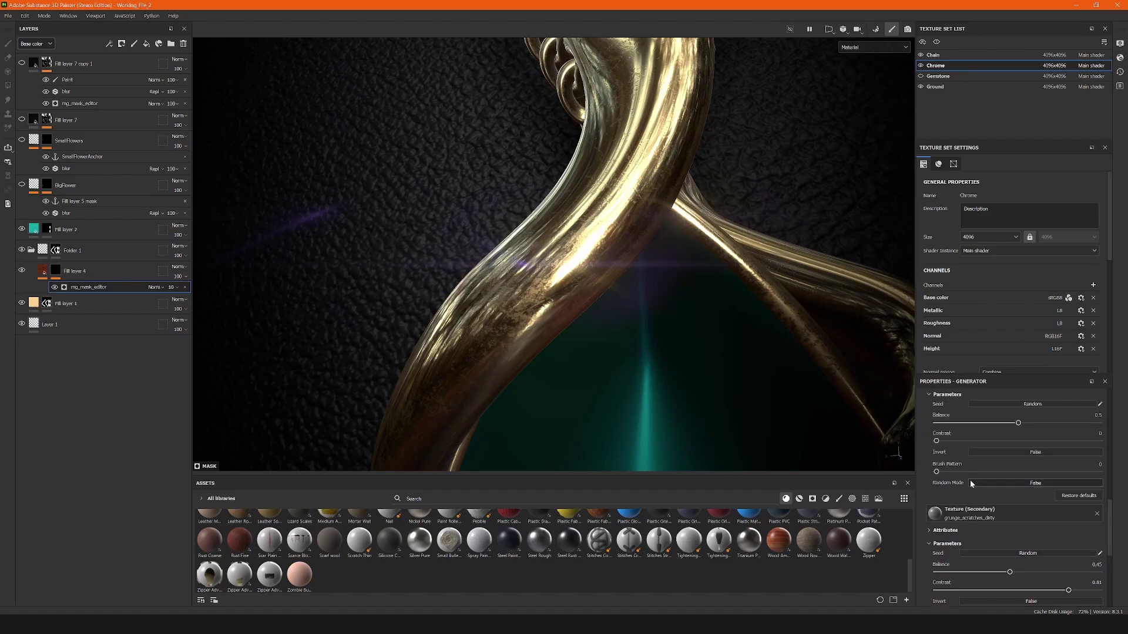
scroll(969, 481, "up", 3)
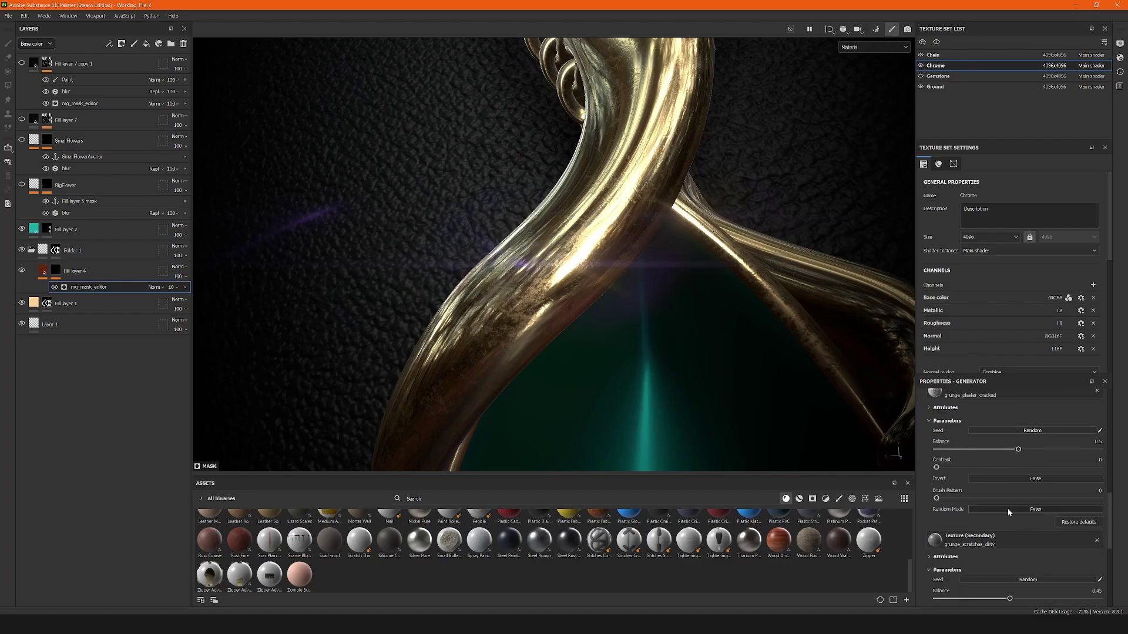
scroll(1006, 508, "down", 2)
scroll(1002, 502, "up", 2)
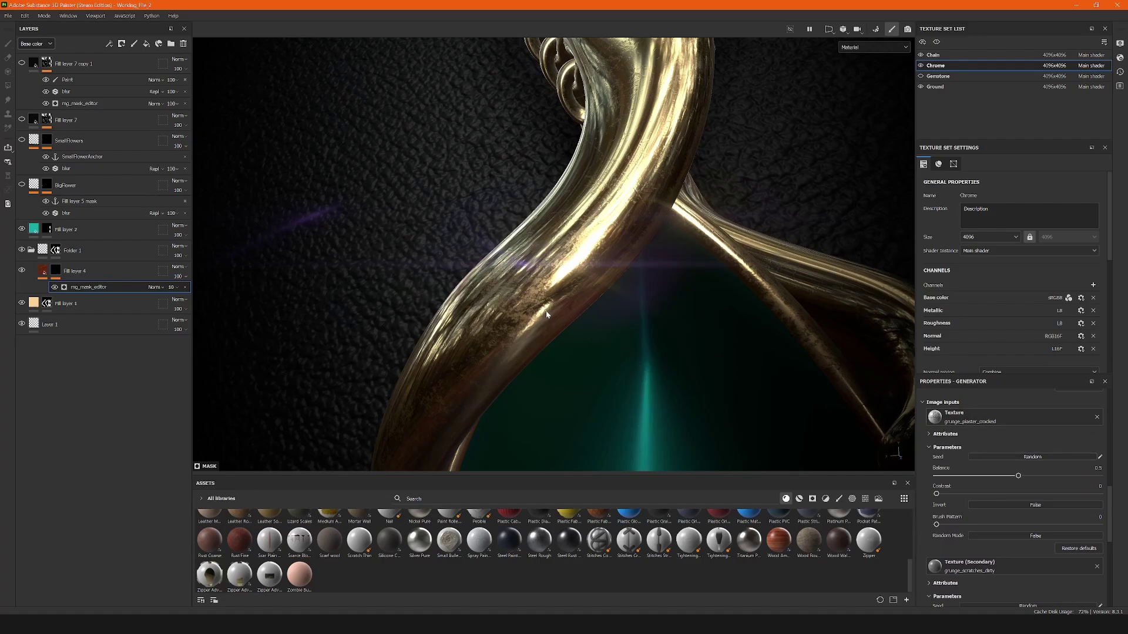
Select Fill layer 4's material and show the Roughness channel in the layer stack
scroll(969, 448, "up", 2)
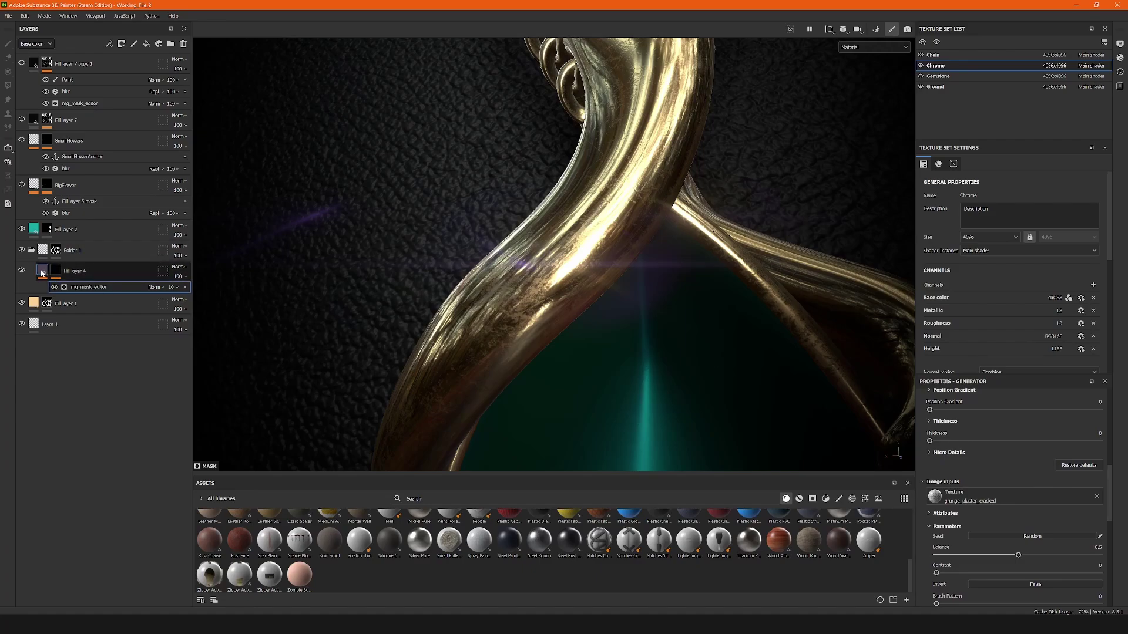
left_click(42, 274)
left_click(35, 44)
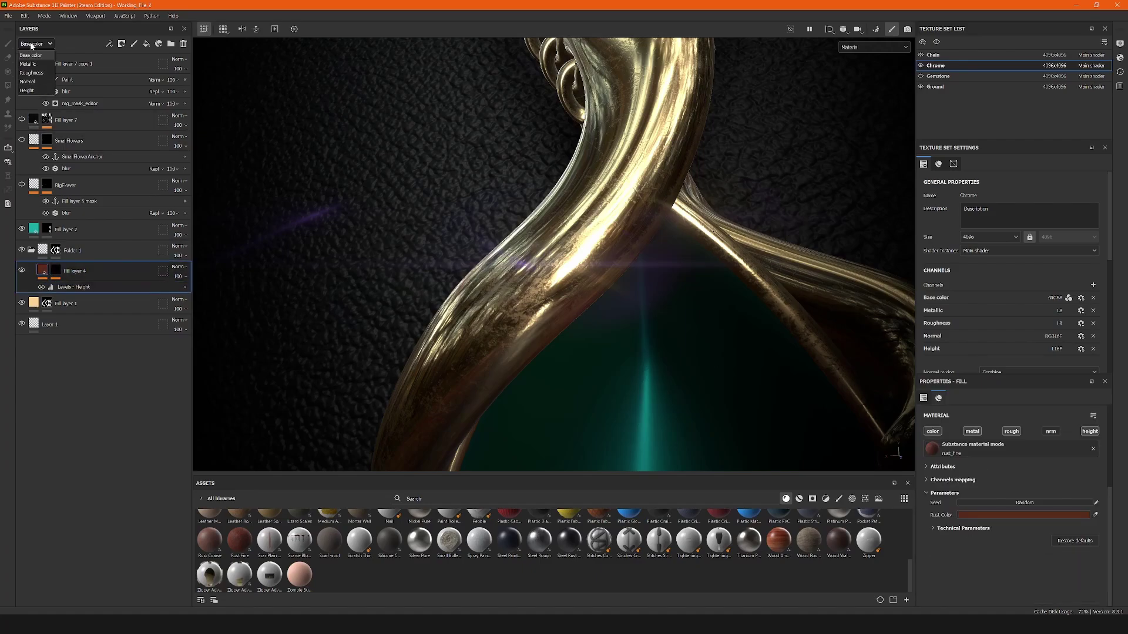
left_click(35, 72)
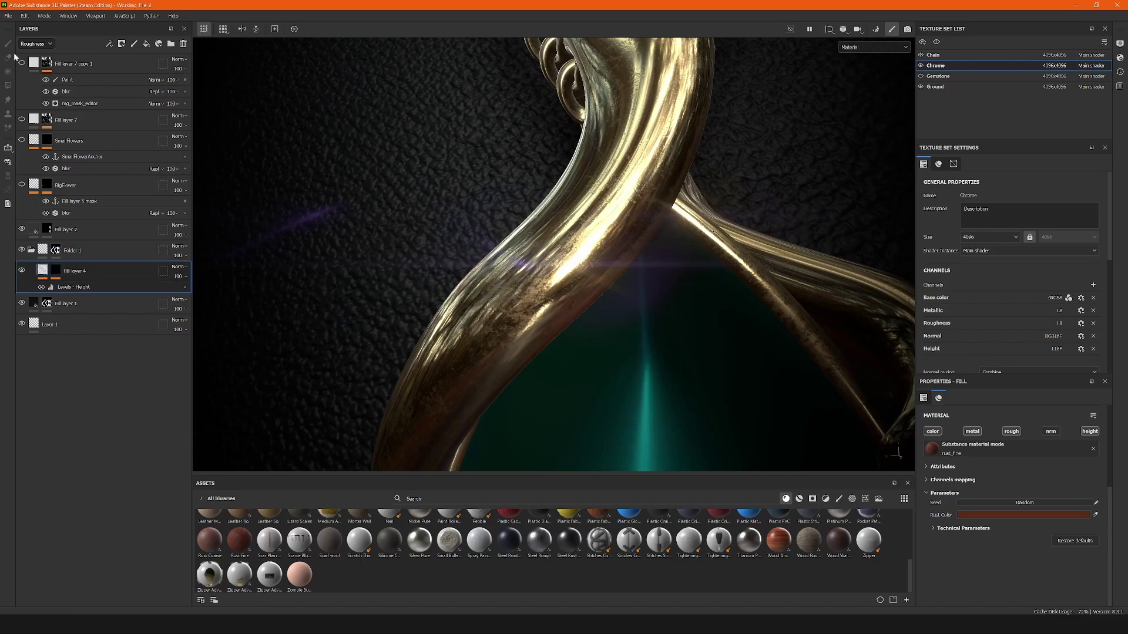
left_click(35, 44)
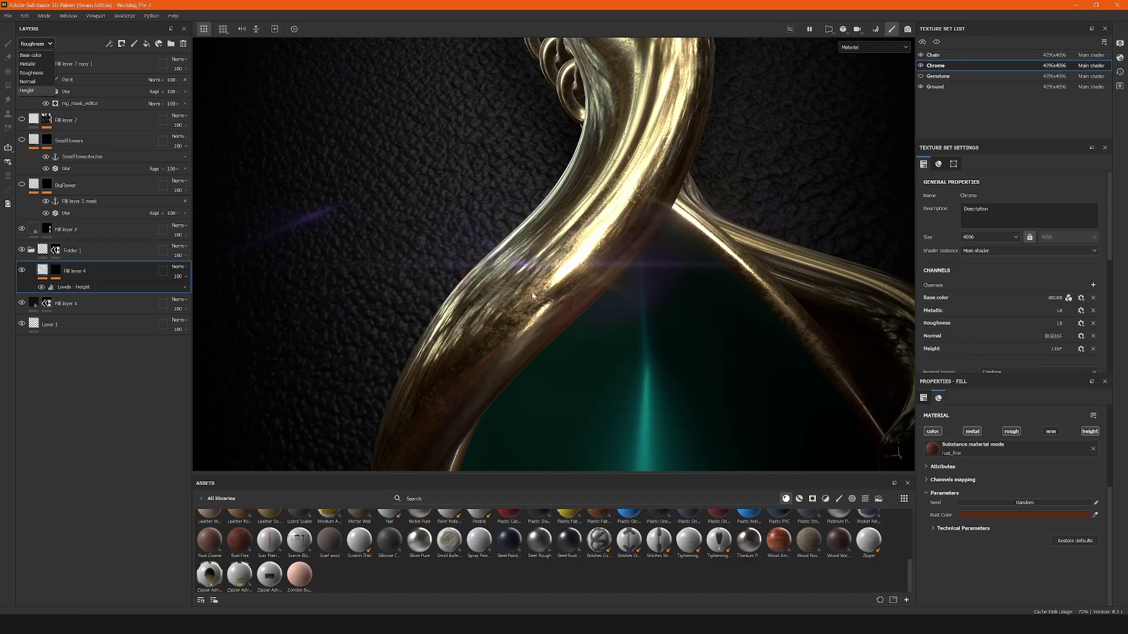
Display only the Roughness channel in the viewport and examine the rust pattern on the pendant's twisted metal up close
left_click_drag(532, 296, 865, 106, "alt")
left_click(874, 47)
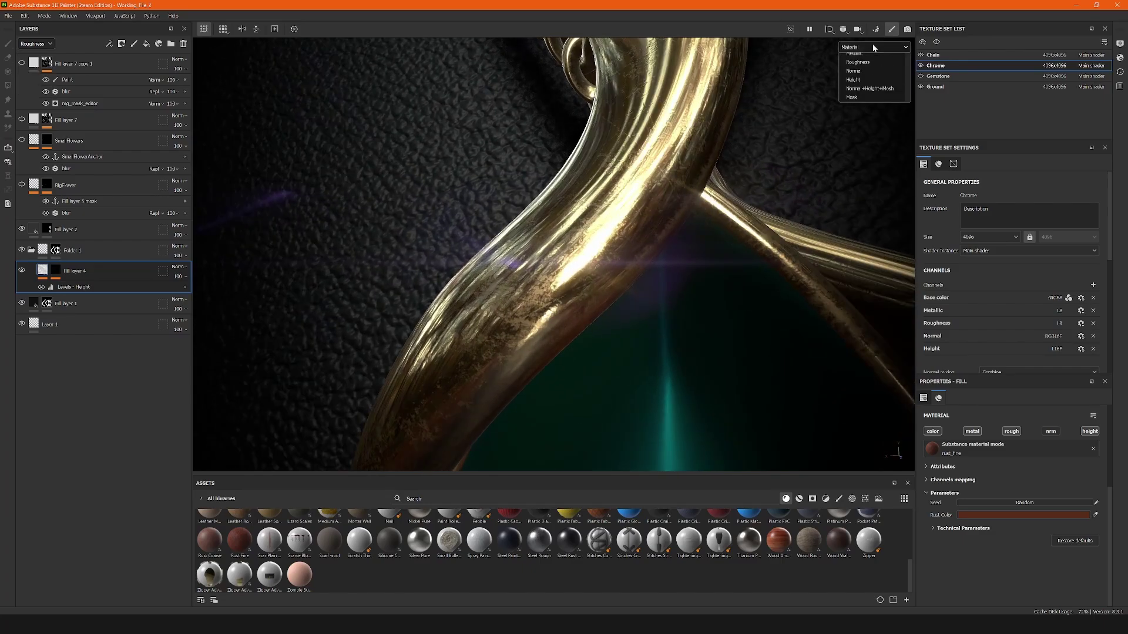
left_click(867, 104)
scroll(542, 298, "up", 2)
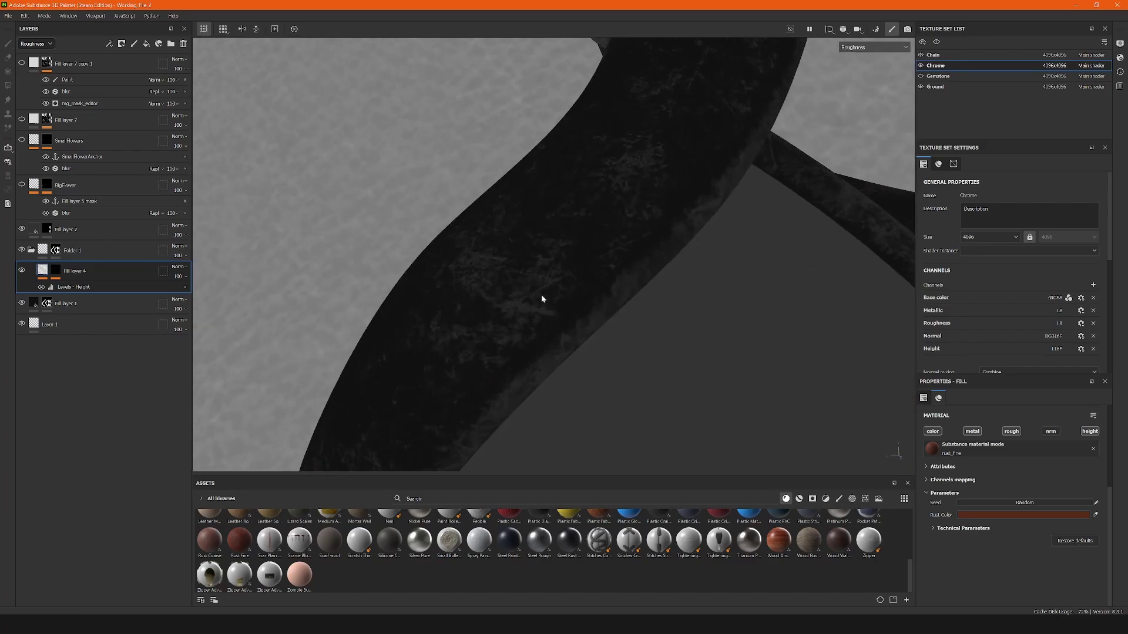
scroll(541, 307, "up", 1)
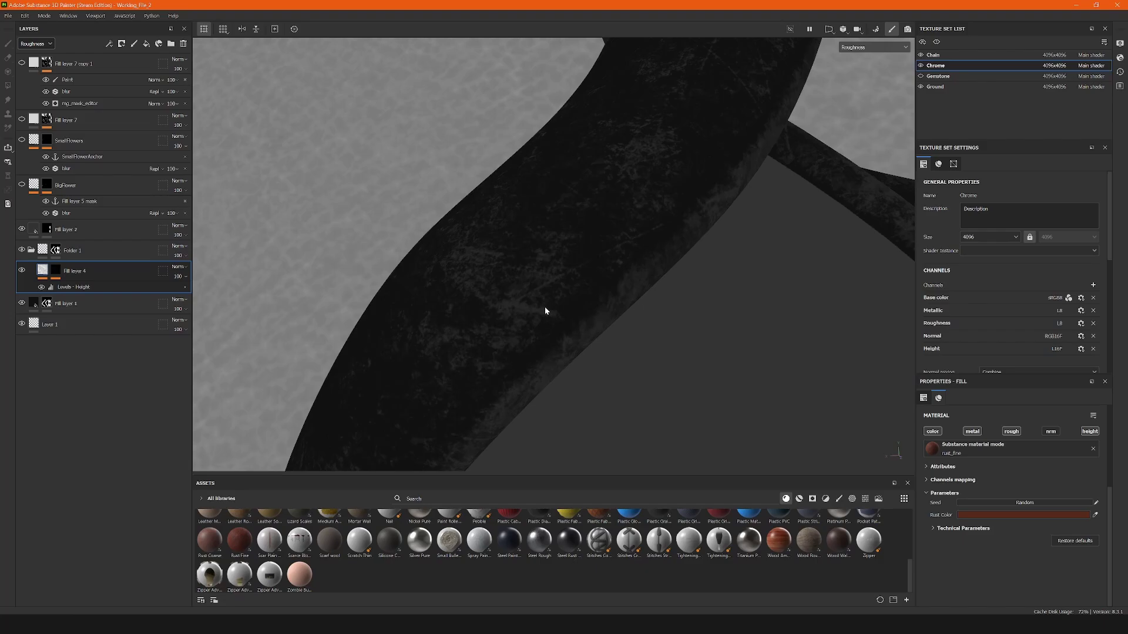
Expand the technical parameters of Fill layer 4's rust_fine material and review its normal intensity and height settings
left_click(30, 45)
left_click(71, 277)
left_click(949, 530)
scroll(957, 511, "down", 1)
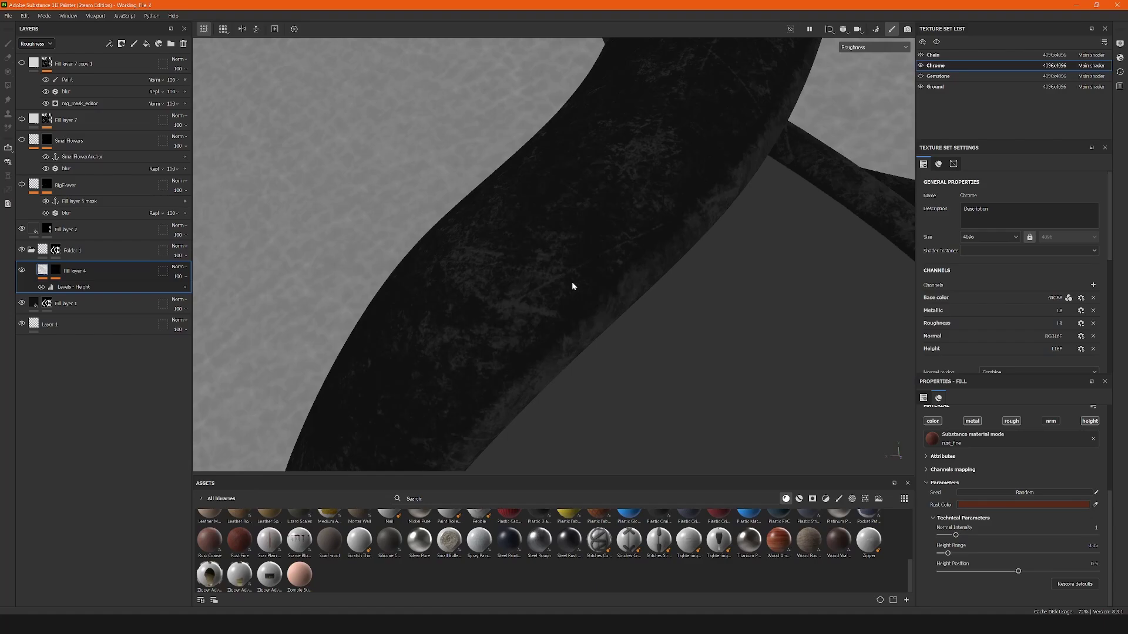
Return the layer stack to the Base color channel and review Fill layer 4's material properties
left_click(36, 44)
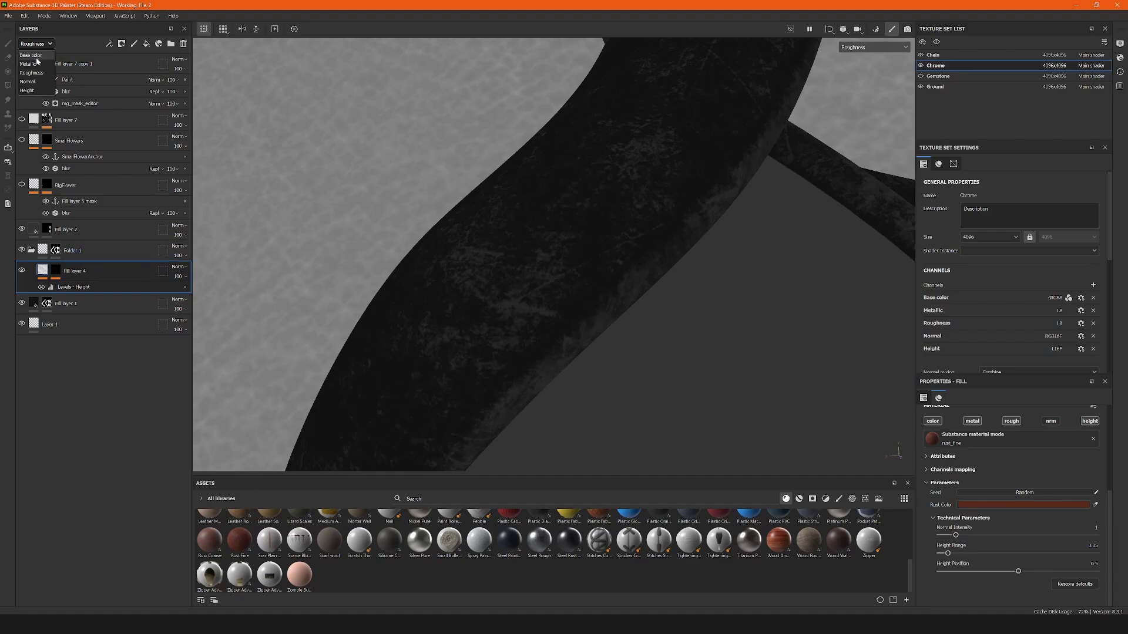
left_click(34, 55)
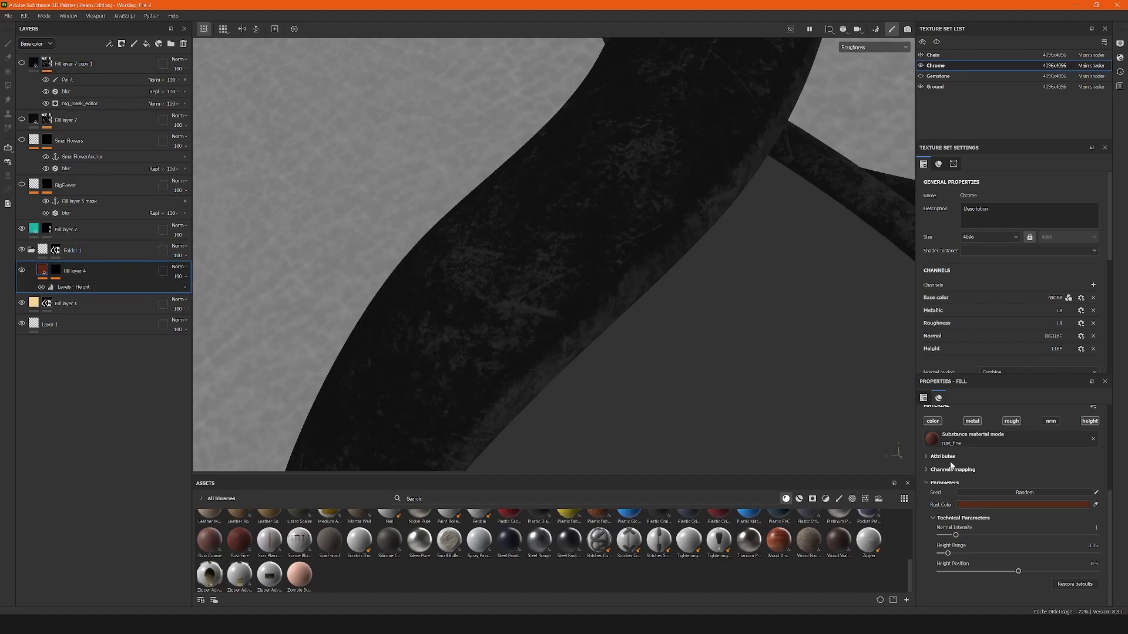
scroll(557, 553, "up", 2)
scroll(240, 545, "down", 2)
mouse_move(240, 546)
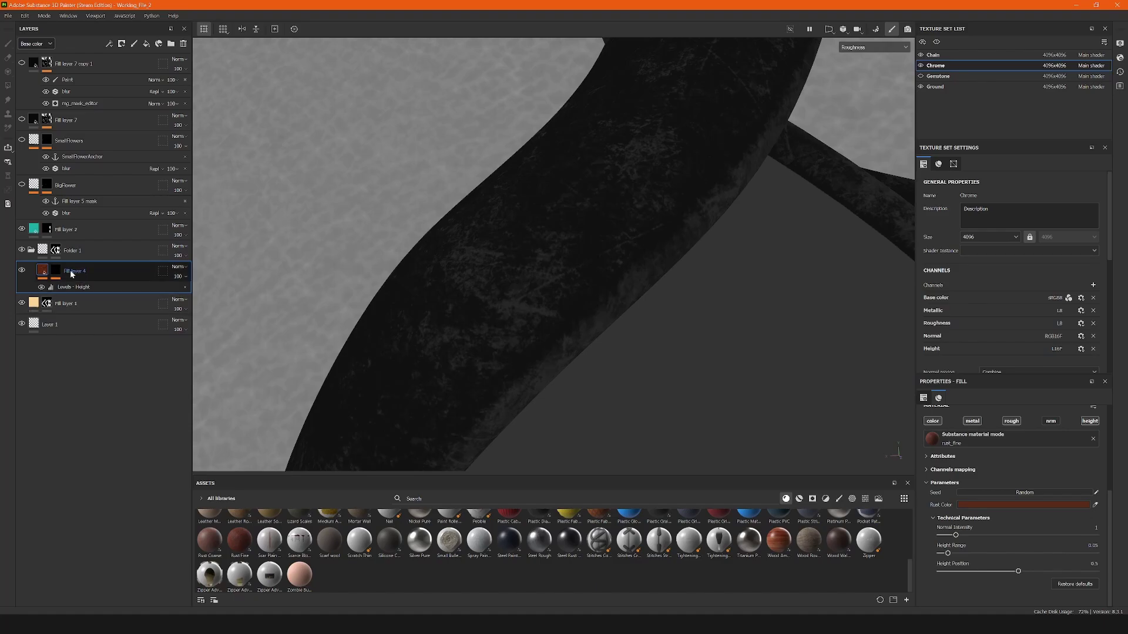
Compare Fill layer 4's mask with its material and review the layer commands available for the material
left_click(58, 273)
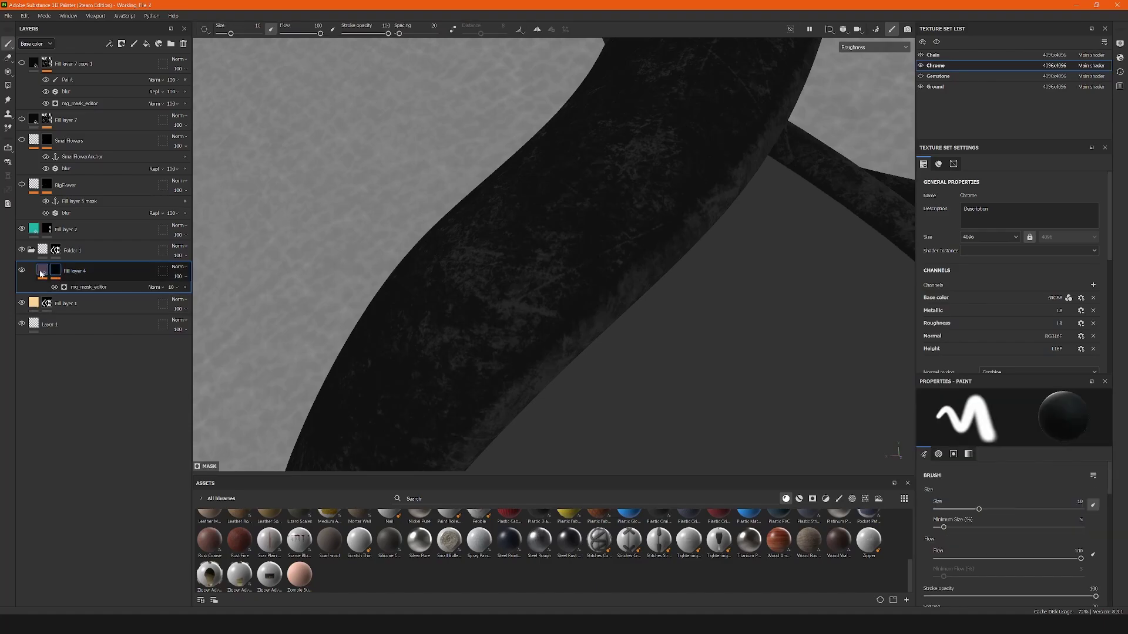
left_click(44, 273)
right_click(44, 273)
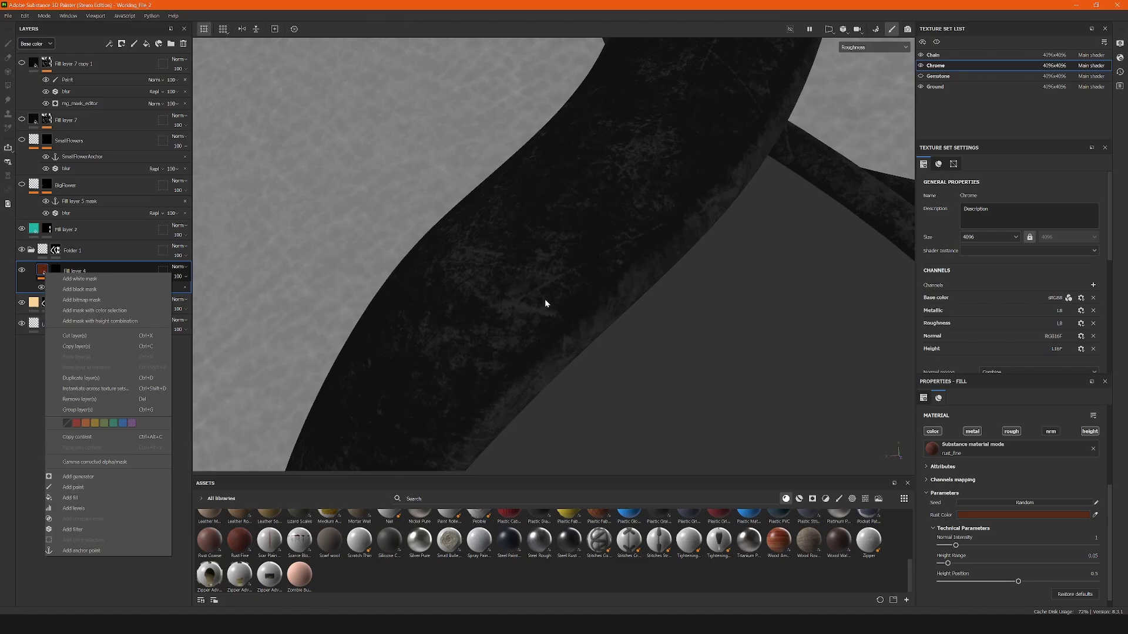
left_click(142, 569)
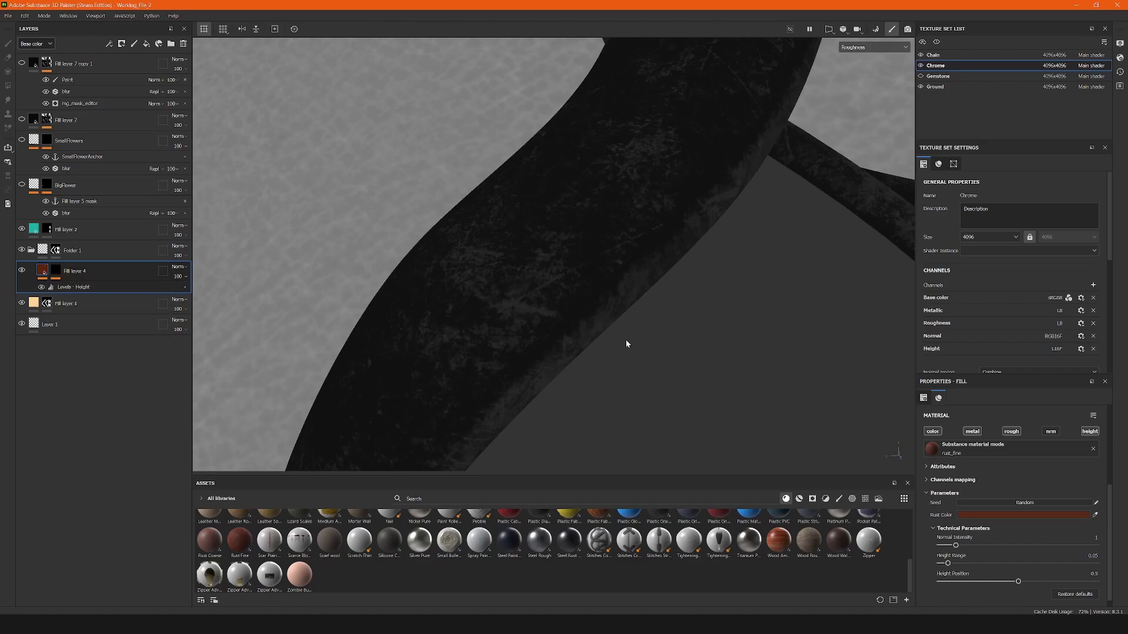
Toggle Fill layer 4's roughness channel off and back on, and expand the material's channels mapping
left_click(1012, 432)
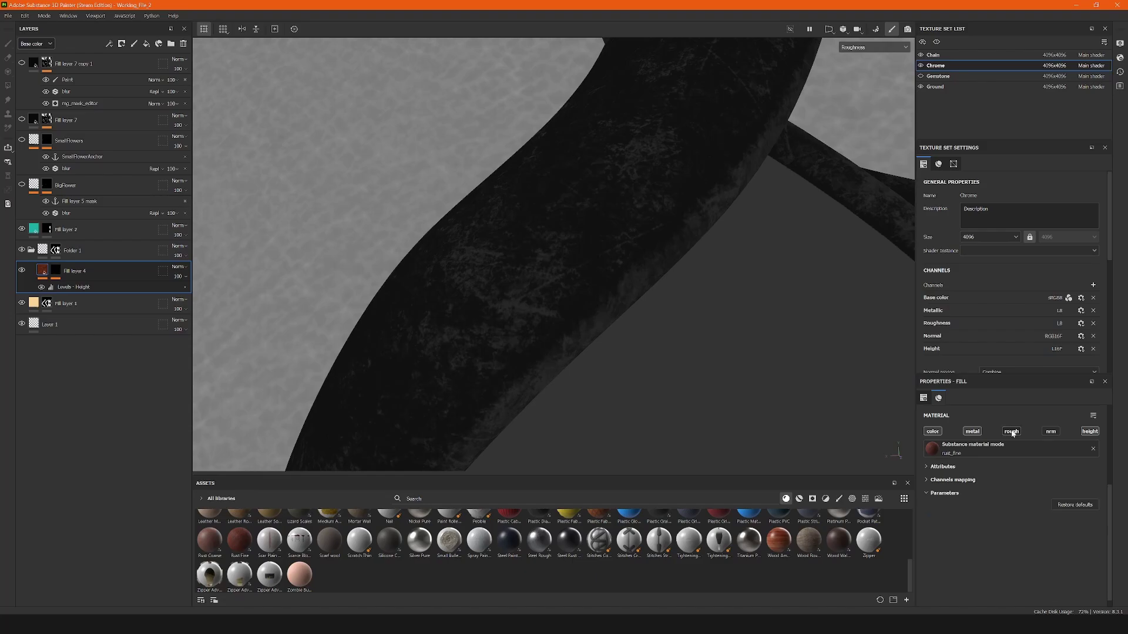
left_click(1012, 432)
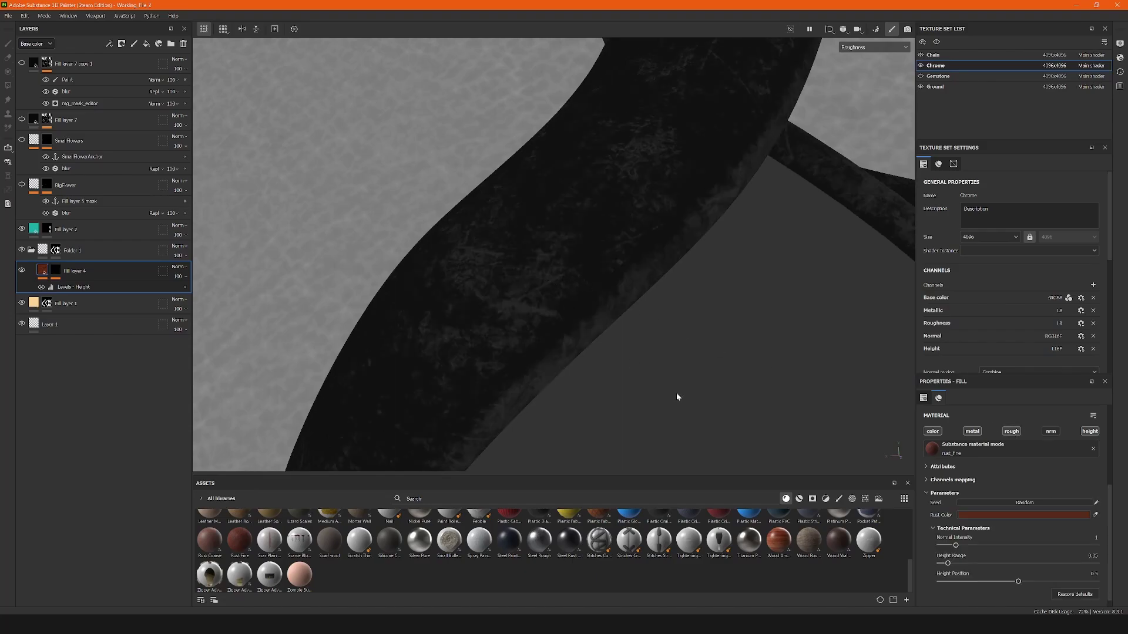
left_click(927, 480)
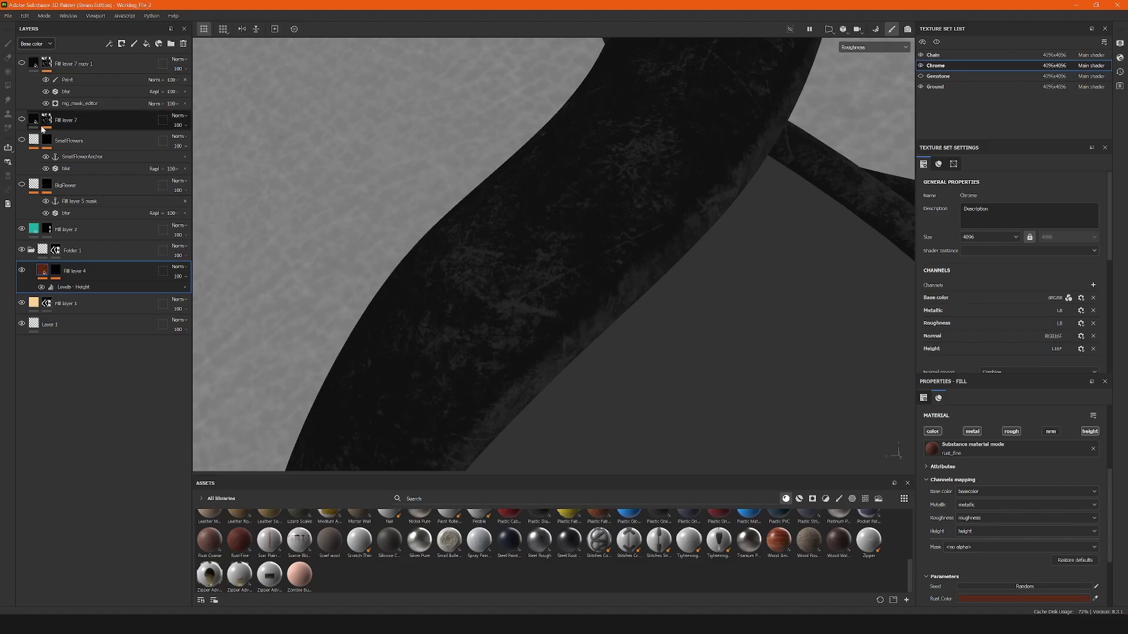
Return the viewport to the full Material display and view the upper part of the pendant
left_click(35, 43)
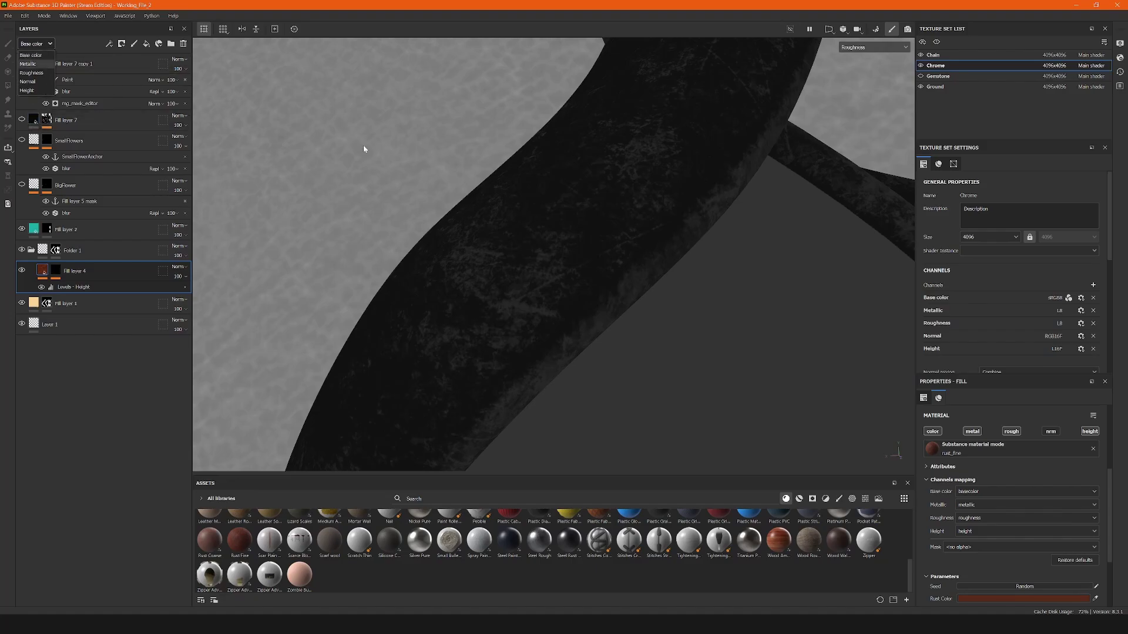
left_click(858, 47)
left_click(860, 68)
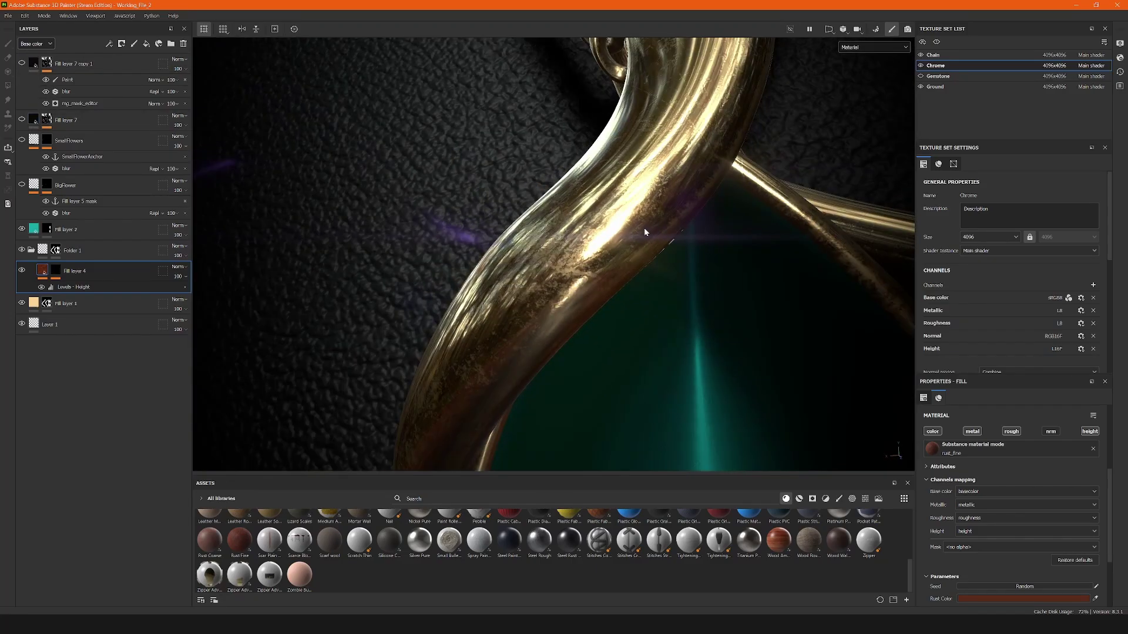
left_click_drag(644, 231, 591, 266, "alt")
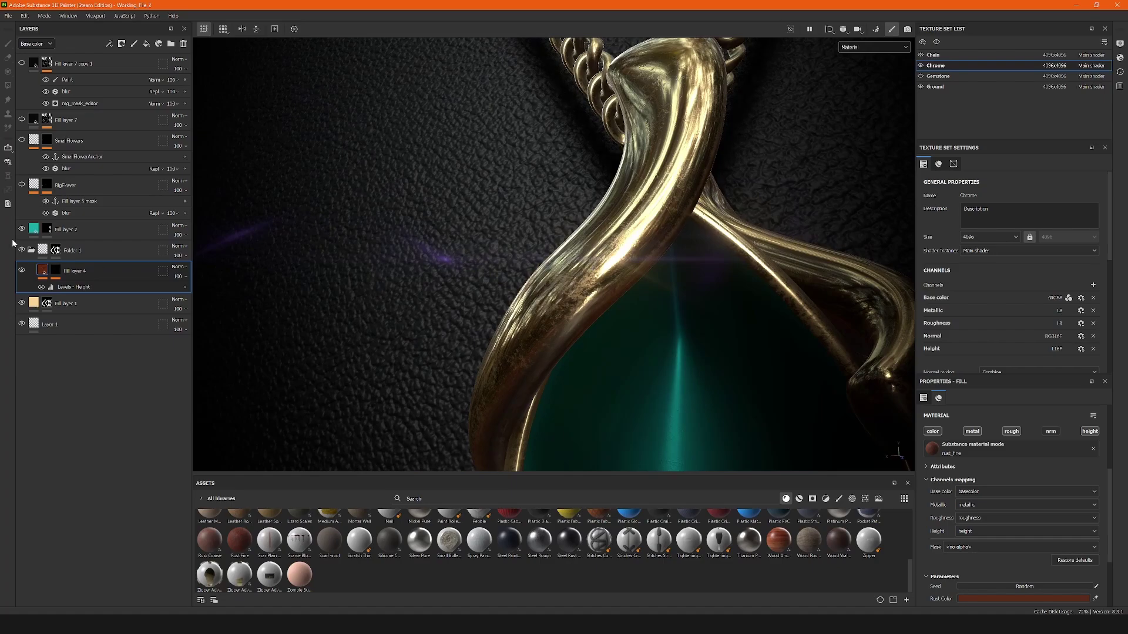
Inspect the gold surface beneath the gem with Fill layer 2 hidden, and show that layer again
key("f")
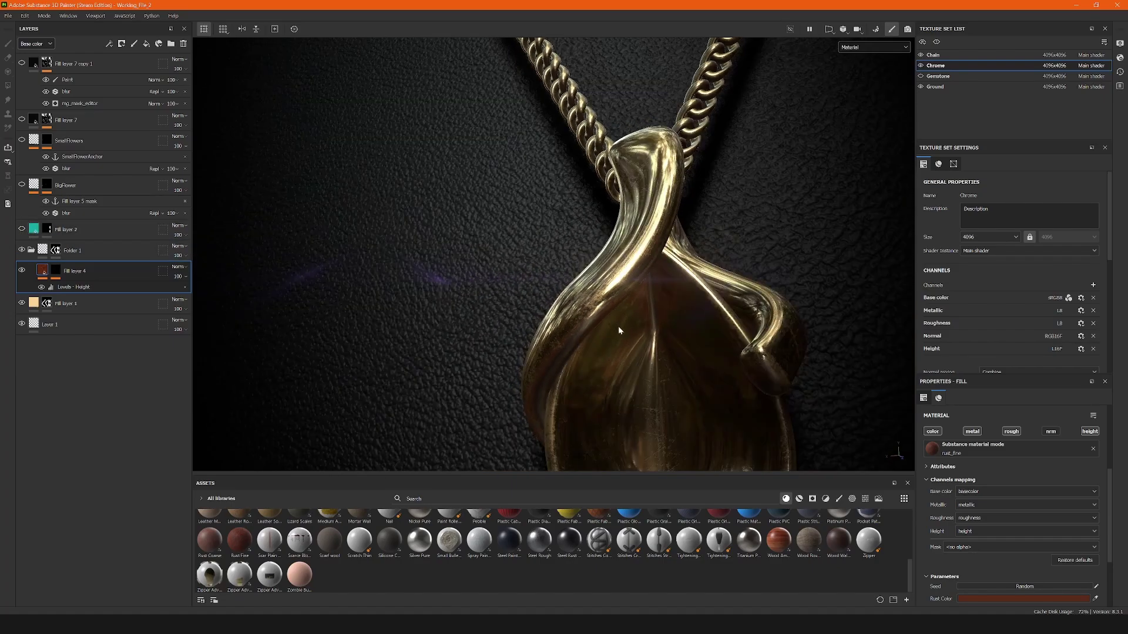
scroll(600, 310, "up", 3)
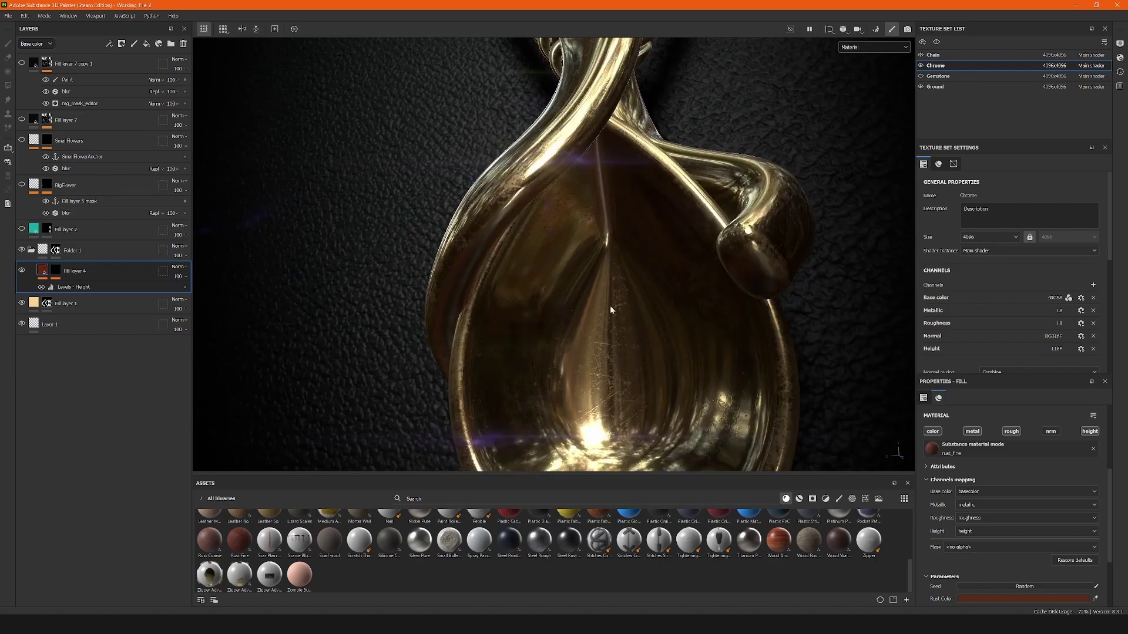
left_click(22, 229)
Show the BigFlower layer and examine its flower engraving at the top of the pendant
left_click_drag(457, 157, 526, 256, "alt")
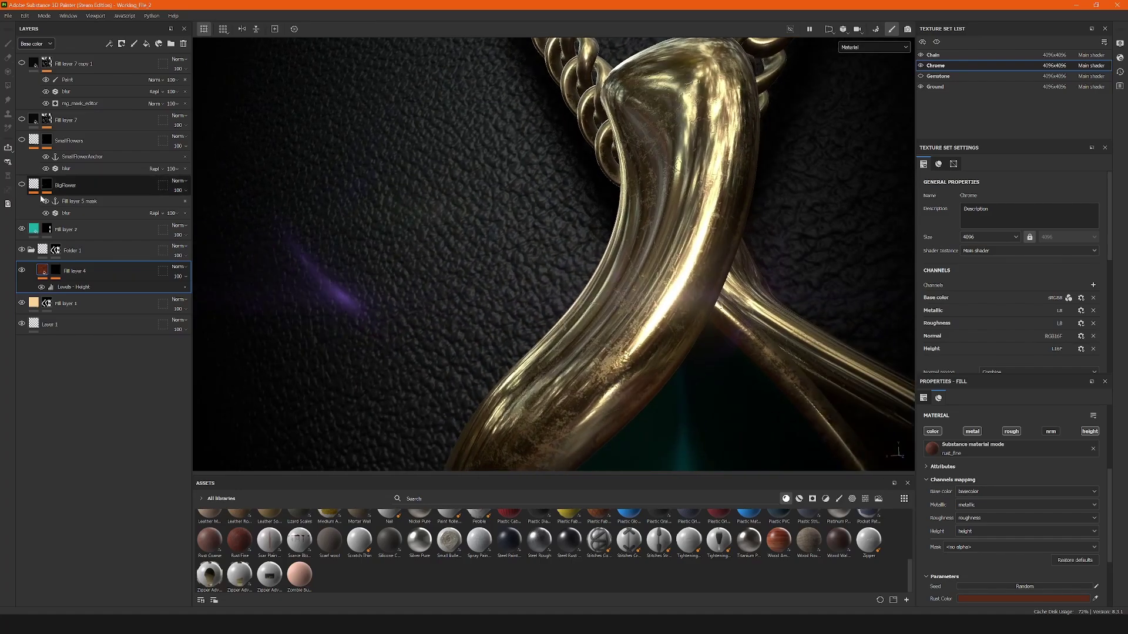
left_click(22, 186)
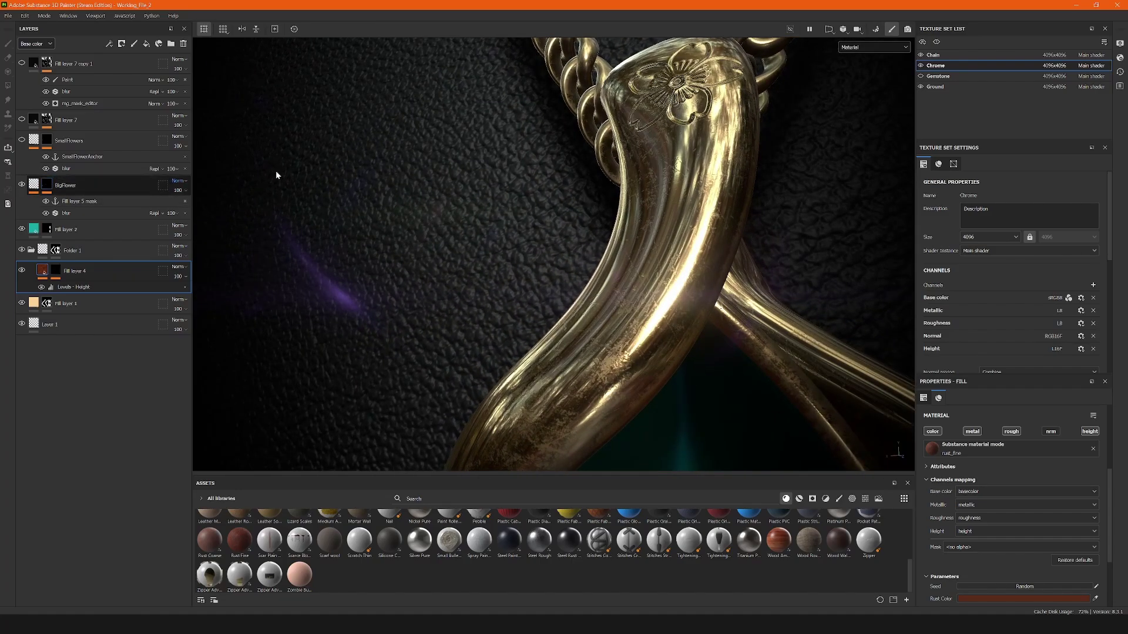
left_click_drag(278, 175, 675, 302, "alt")
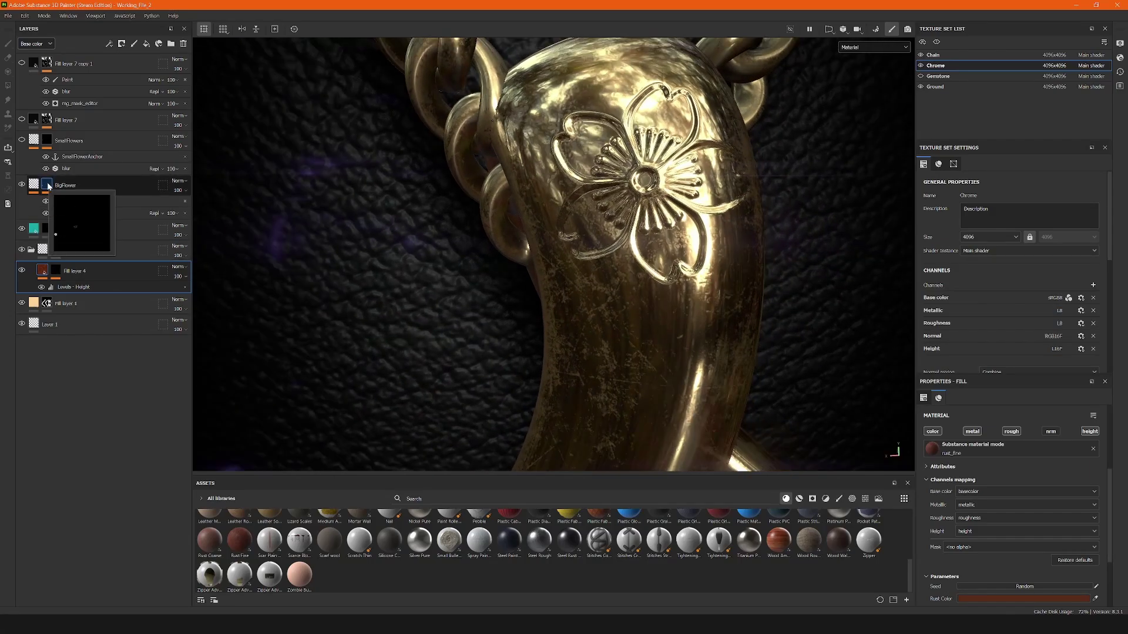
Try a height of about -0.26 on the BigFlower layer's fill and undo the change
left_click(48, 191)
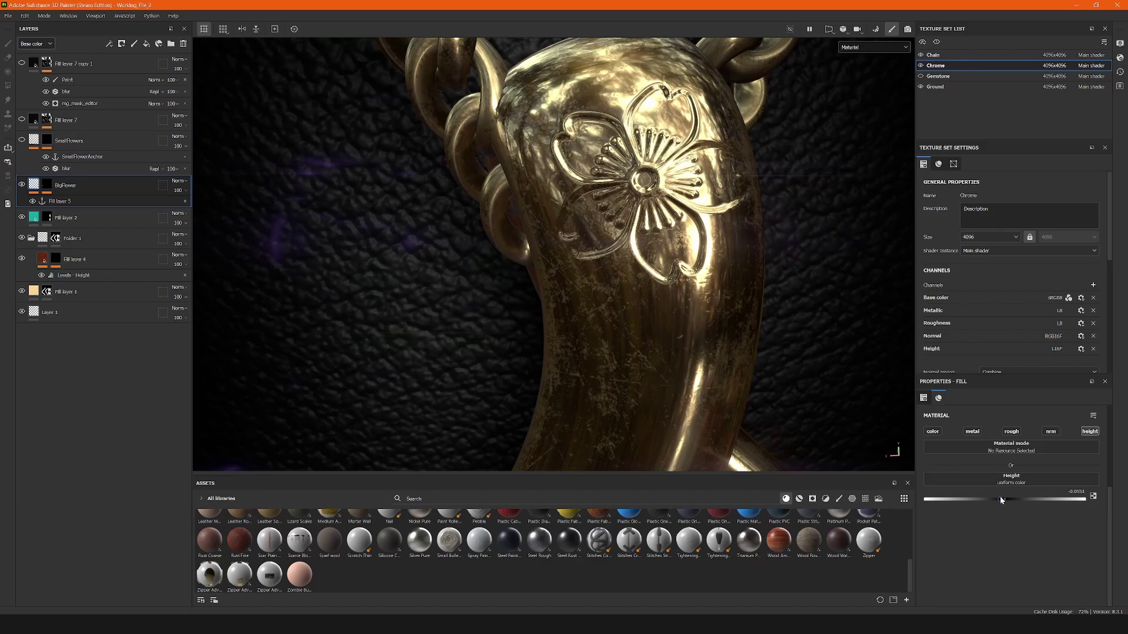
mouse_move(1000, 498)
left_mouse_down()
mouse_move(1018, 496)
mouse_move(984, 500)
left_mouse_up()
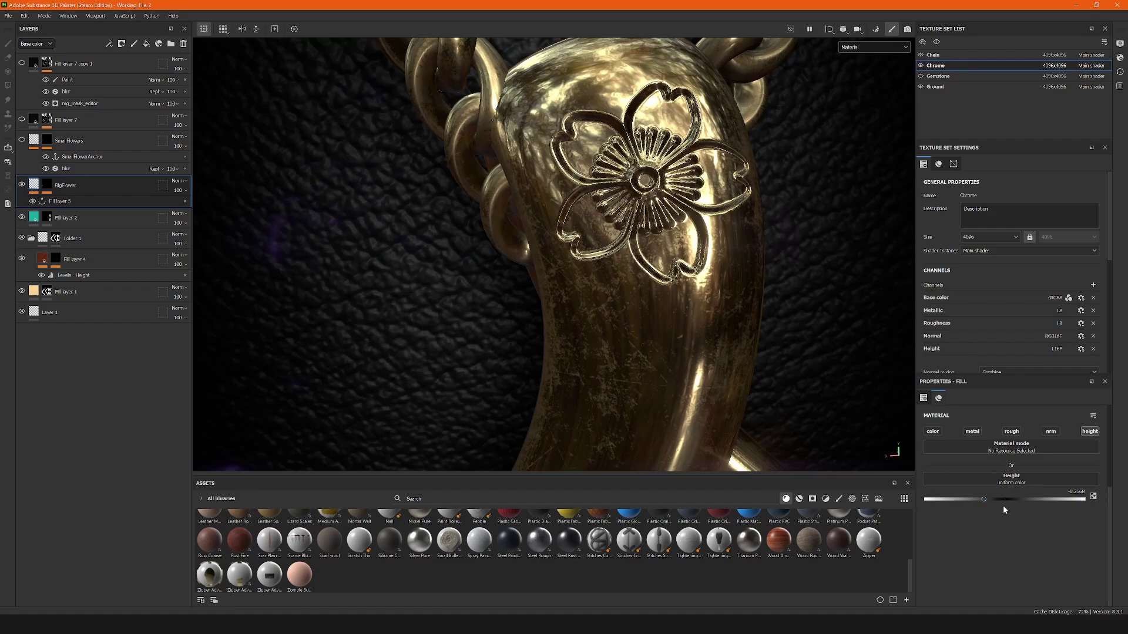
key("ctrl+z")
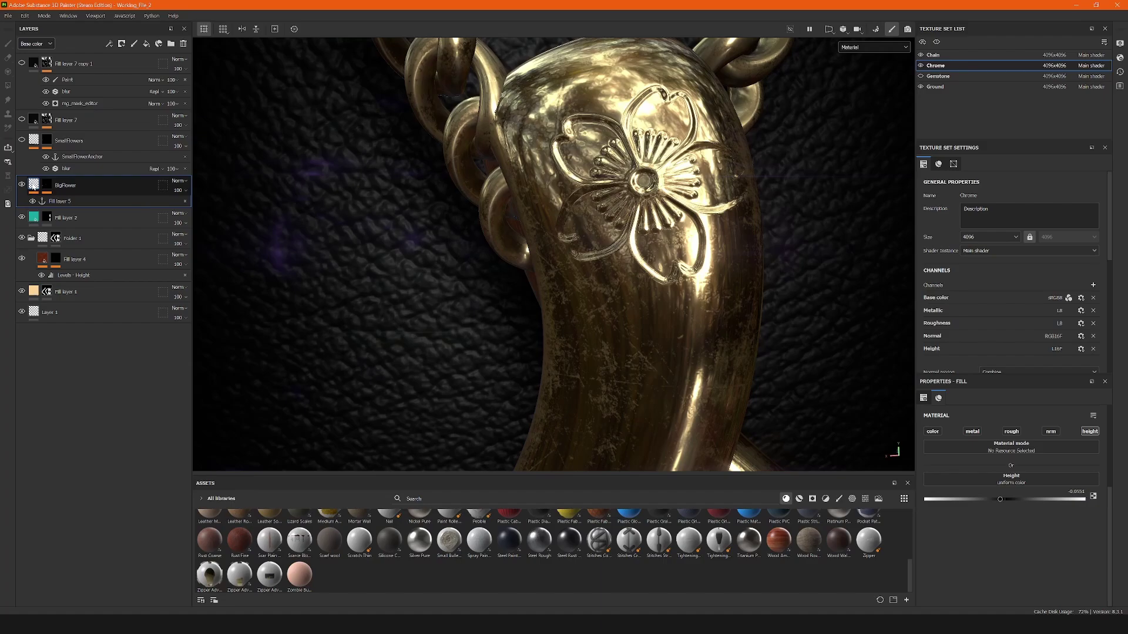
Review the BigFlower layer's anchor point and the effects on its mask
left_click(61, 201)
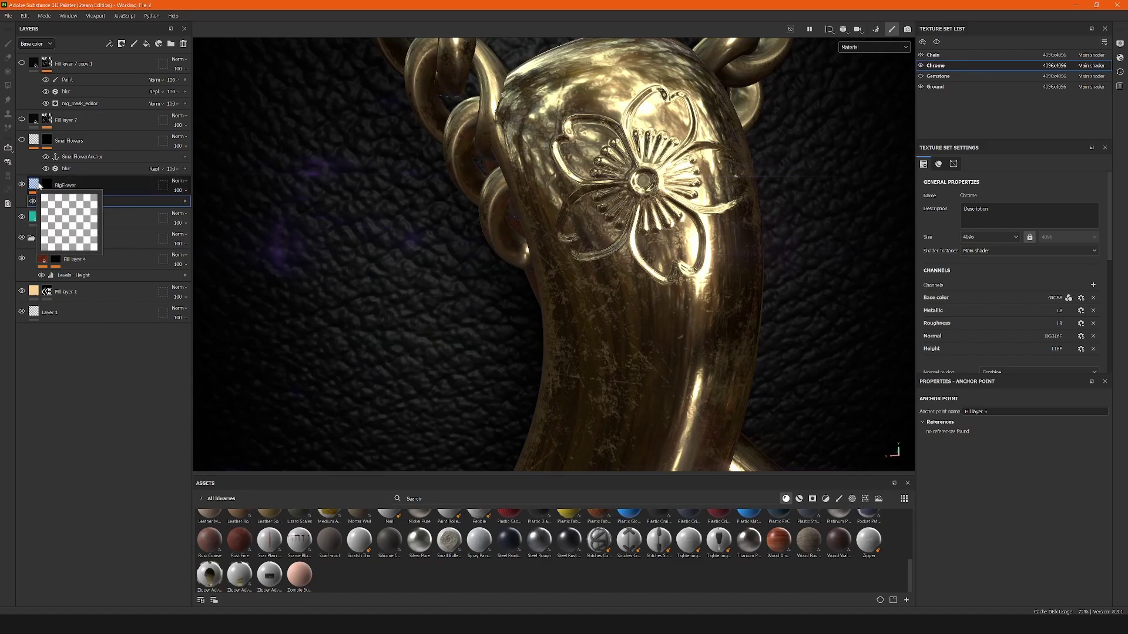
left_click(47, 185)
left_click(48, 187)
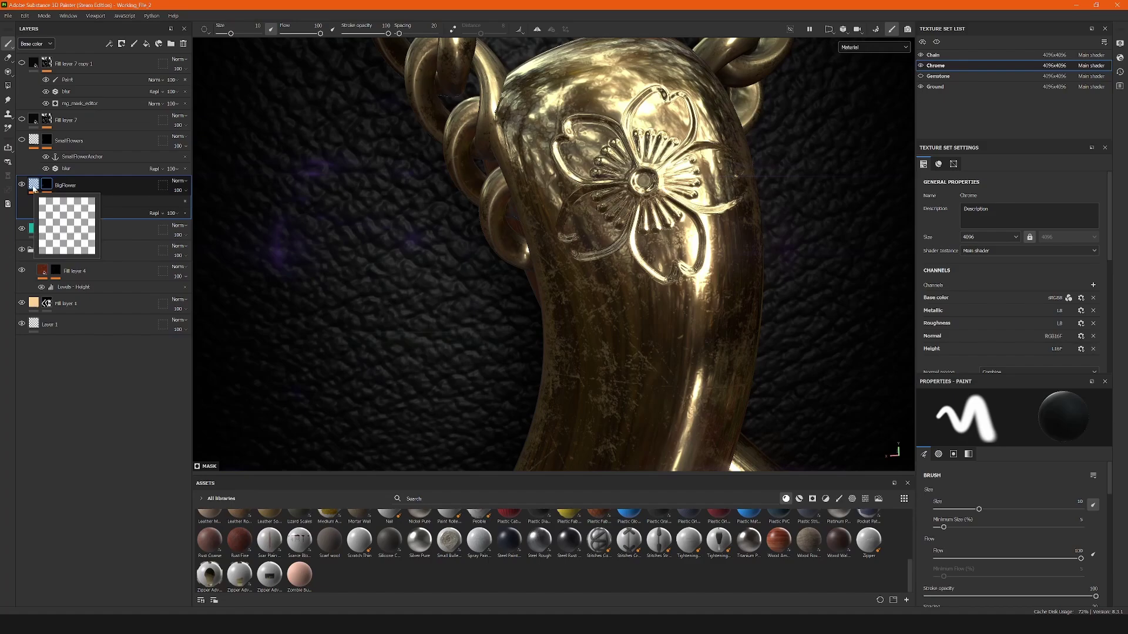
mouse_move(46, 198)
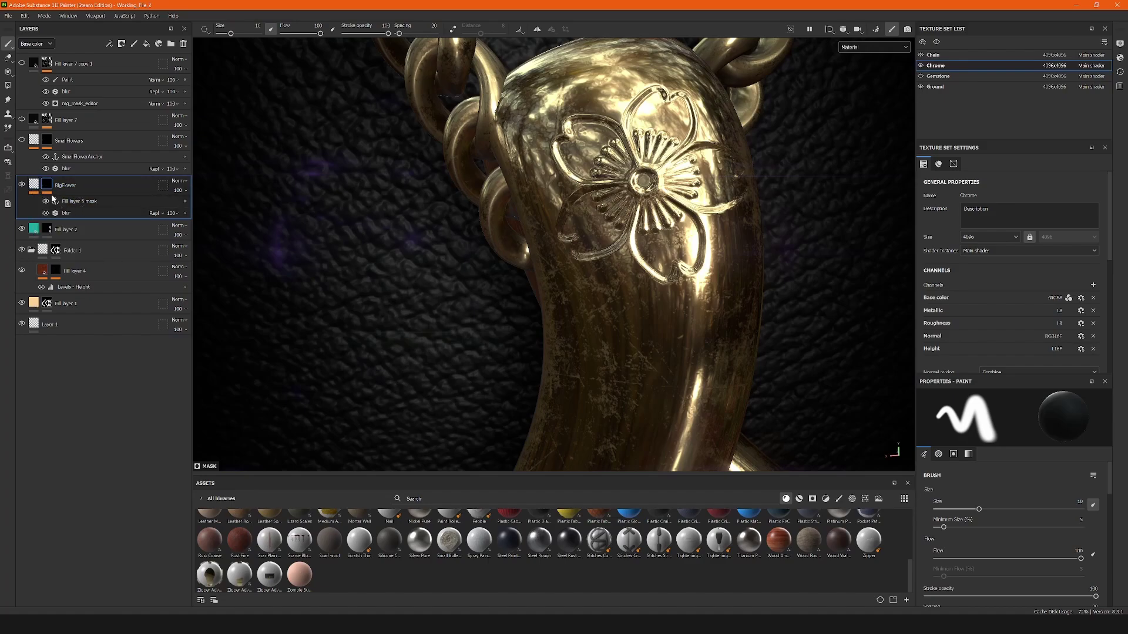
Turn off the blur filter on BigFlower's mask and reduce the brush size to 0.64
left_click(47, 186)
left_click(46, 214)
right_click_drag(467, 194, 467, 193, "ctrl")
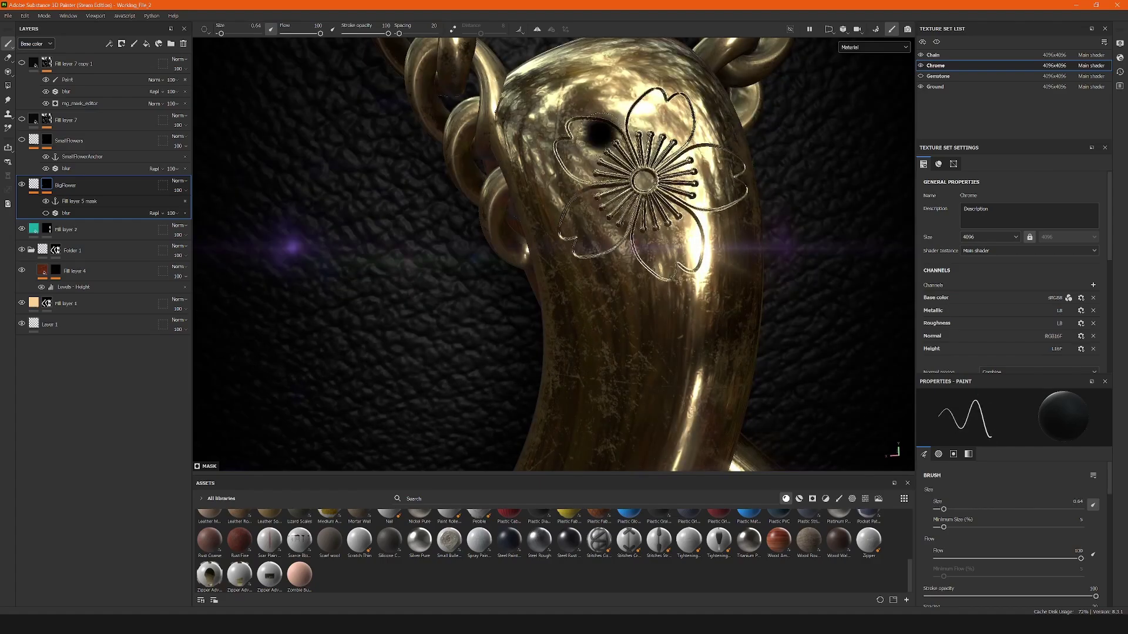
Try a slightly lower height on BigFlower's unblurred engraving, undo the change, and return to the layer's mask
left_click(94, 213)
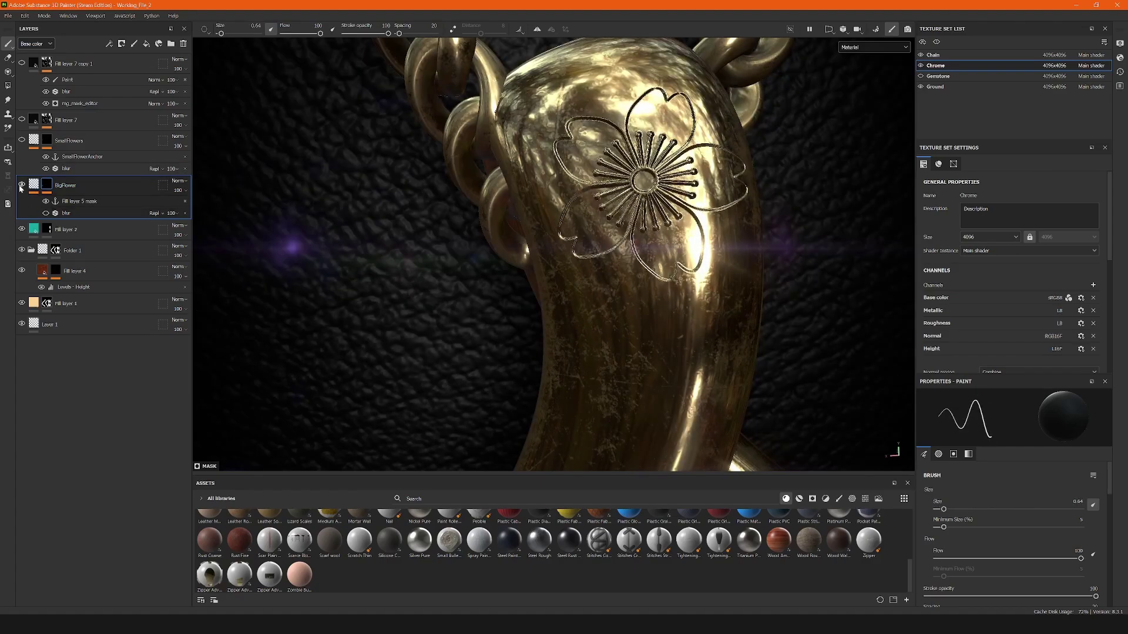
key("Delete")
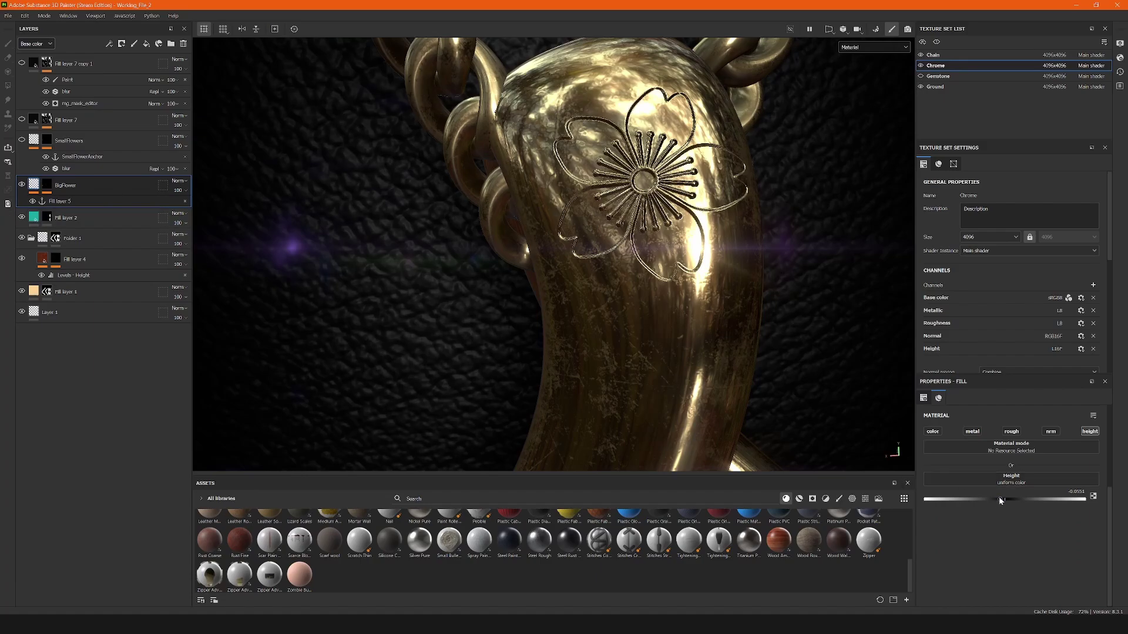
mouse_move(1001, 499)
left_mouse_down()
mouse_move(918, 499)
mouse_move(996, 498)
left_mouse_up()
key("ctrl+z")
left_click(47, 185)
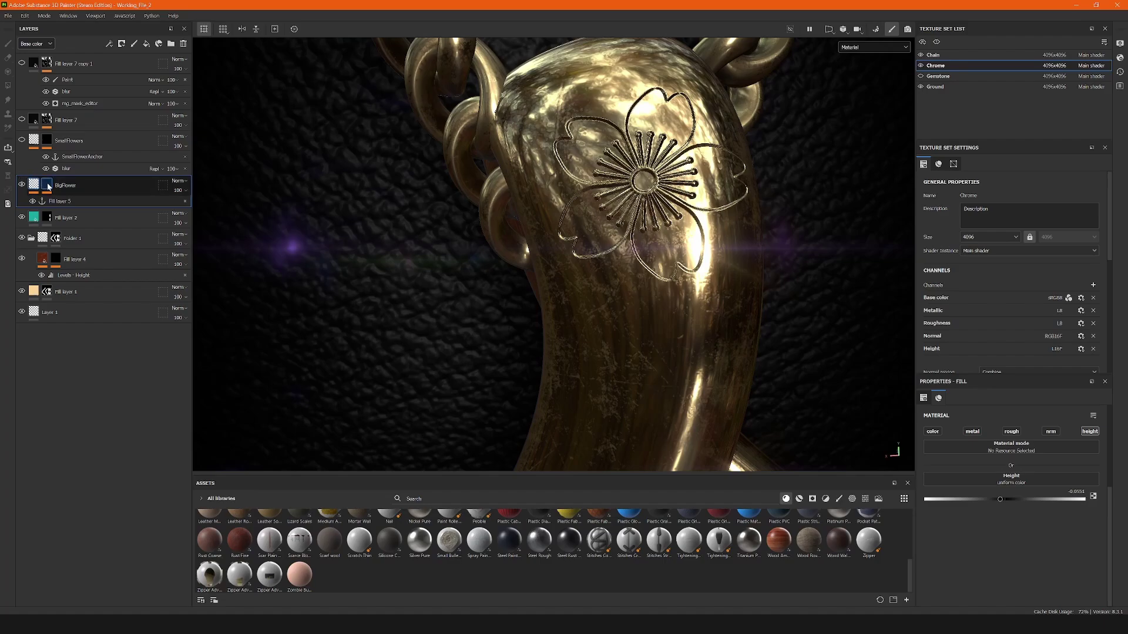
Show the brush assets, then compare BigFlower's engraving with and without the mask's blur filter and leave the filter on
left_click(64, 216)
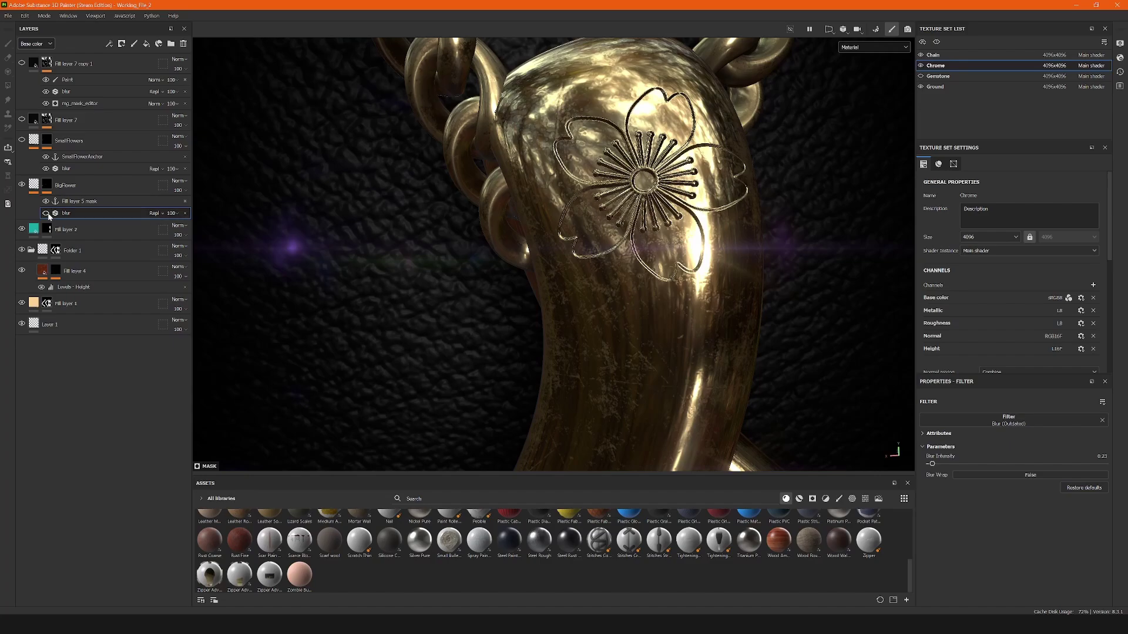
left_click(839, 498)
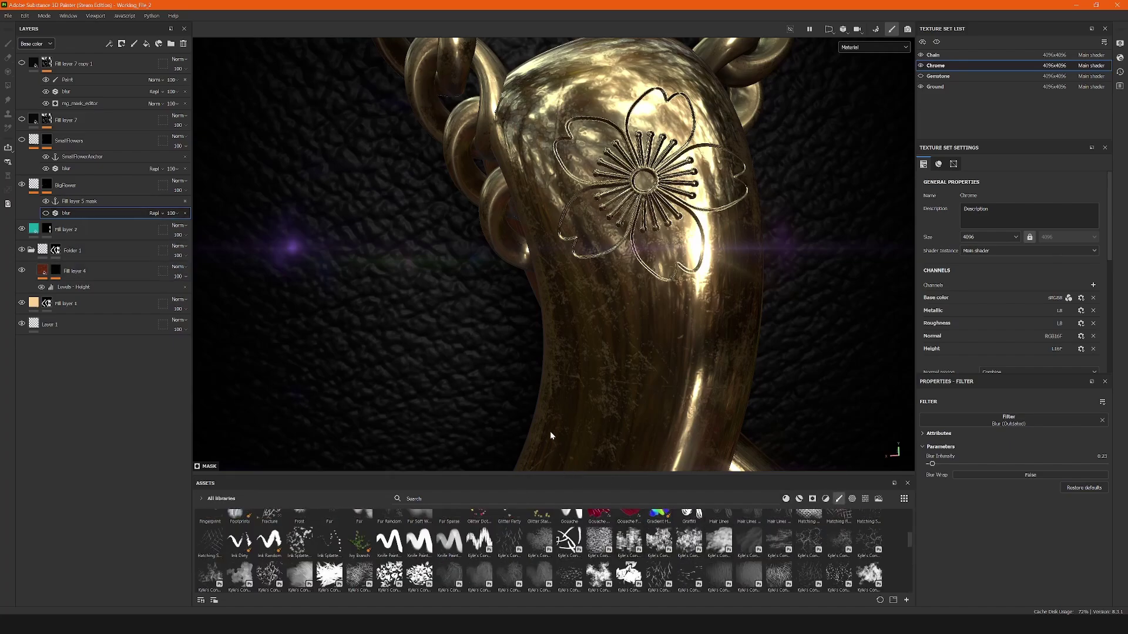
mouse_move(467, 552)
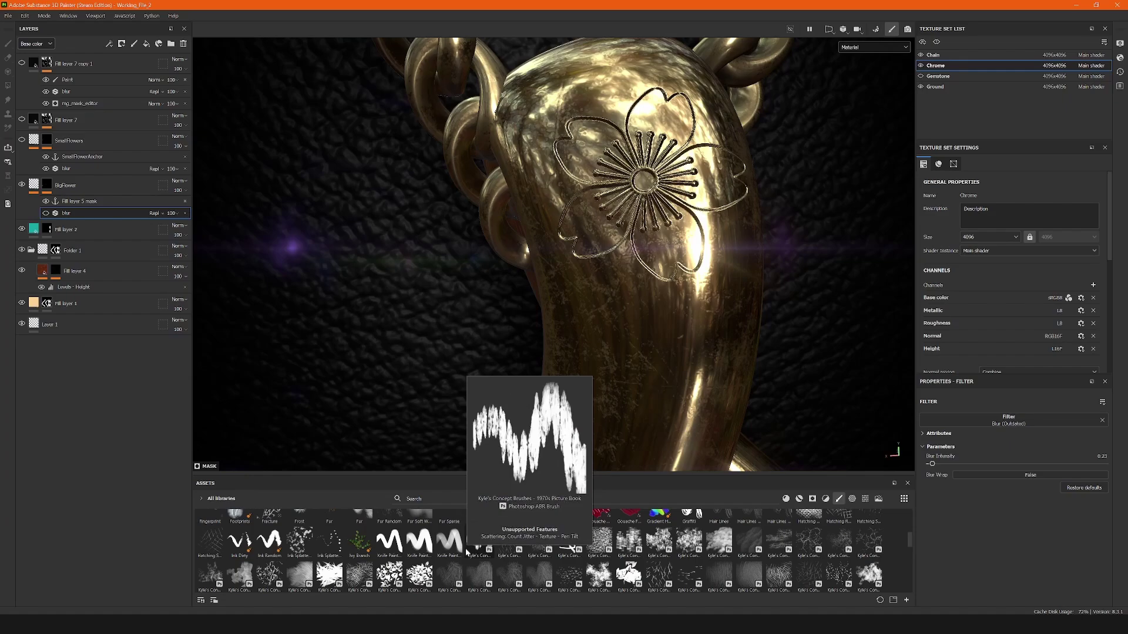
left_click(45, 213)
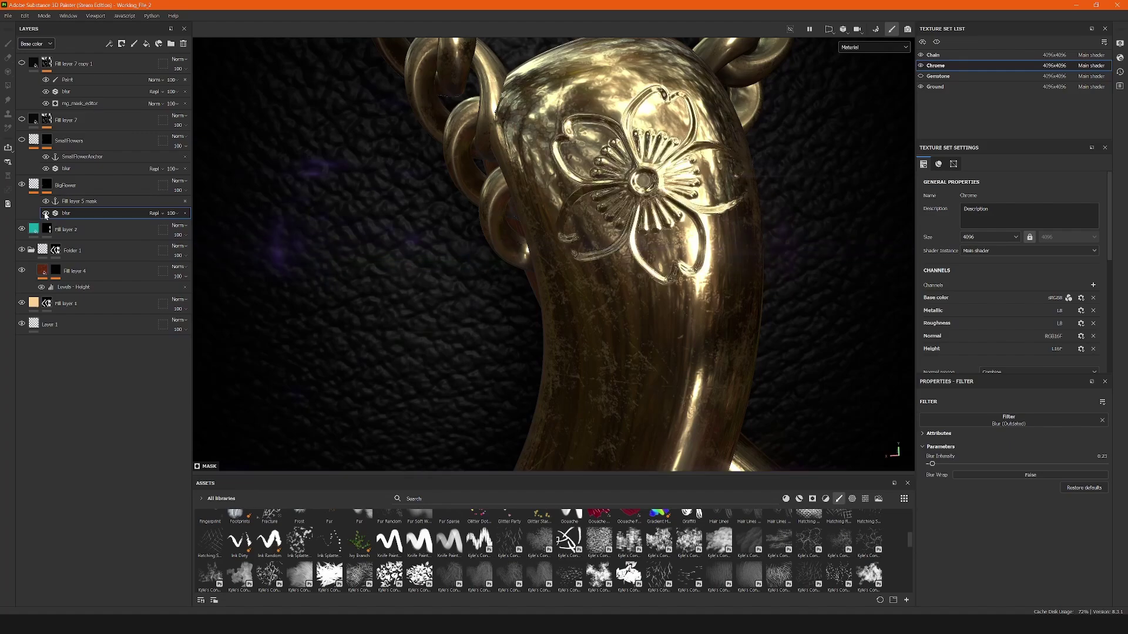
left_click(46, 214)
left_click(45, 214)
Enlarge the asset library and look through the available brushes
left_click_drag(485, 473, 487, 388)
scroll(605, 489, "down", 8)
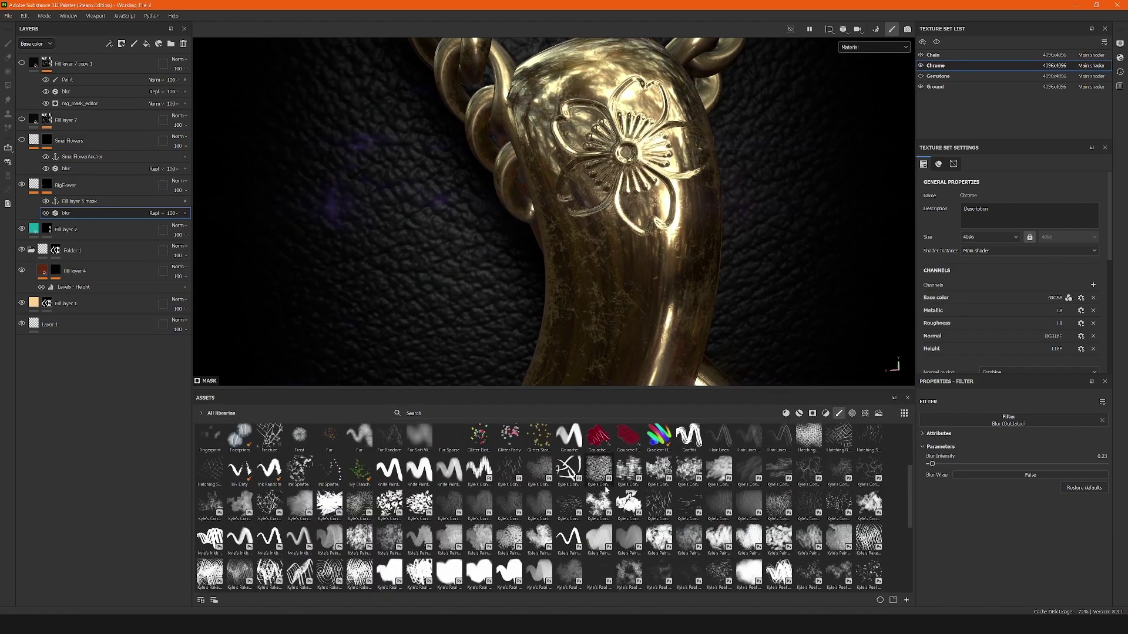
scroll(585, 485, "up", 10)
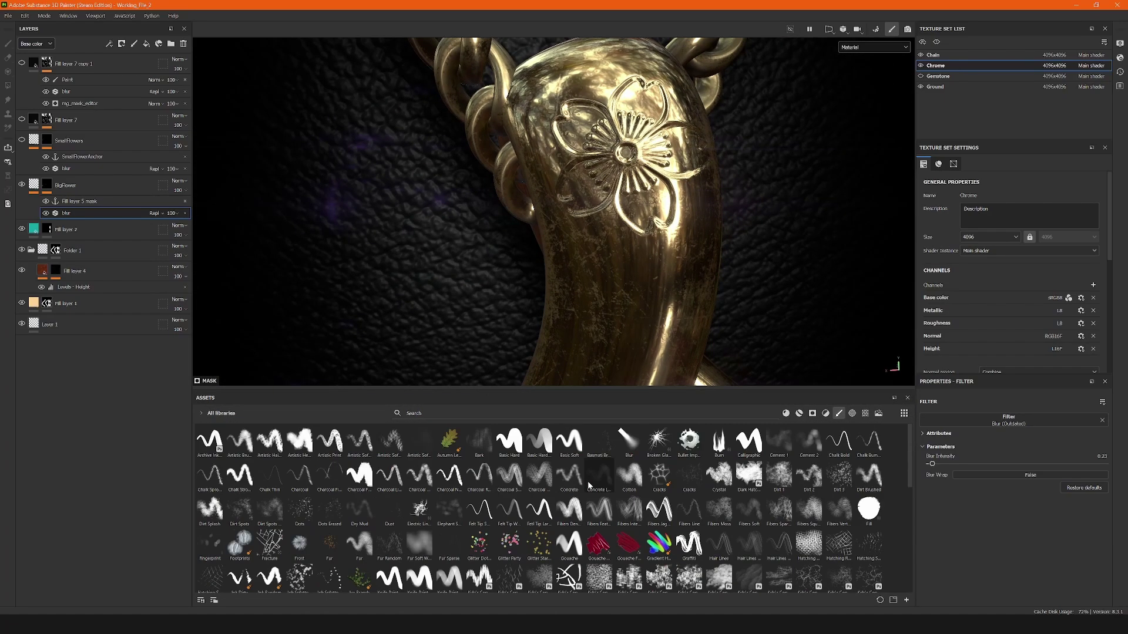
Browse the alpha assets and preview the sakura flower shape suited to the engraving
left_click(852, 413)
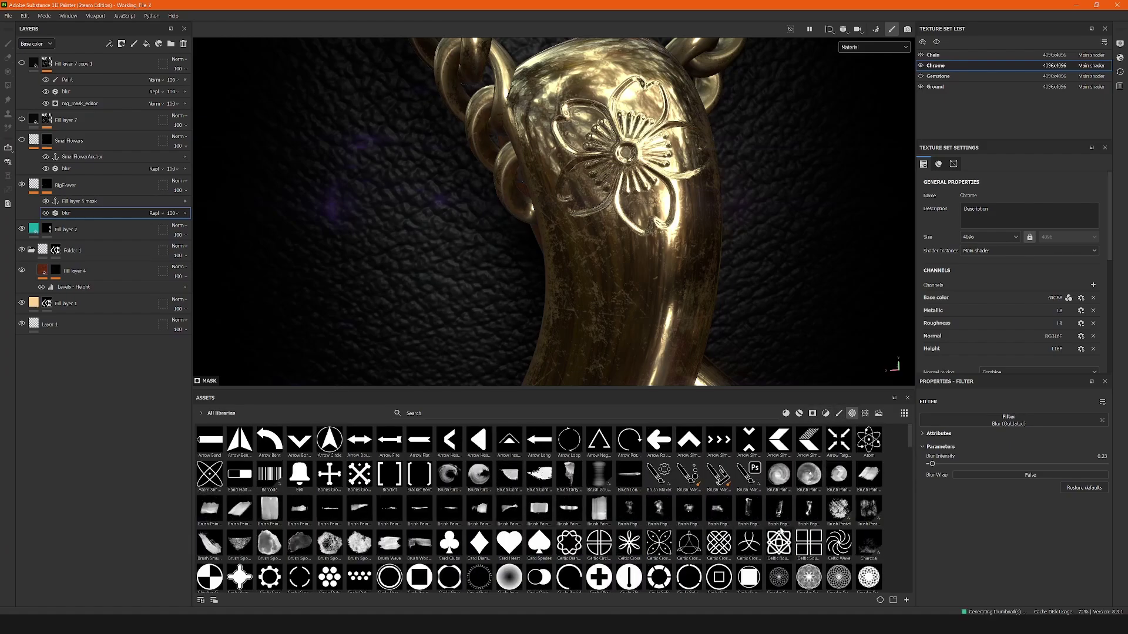
scroll(670, 517, "down", 3)
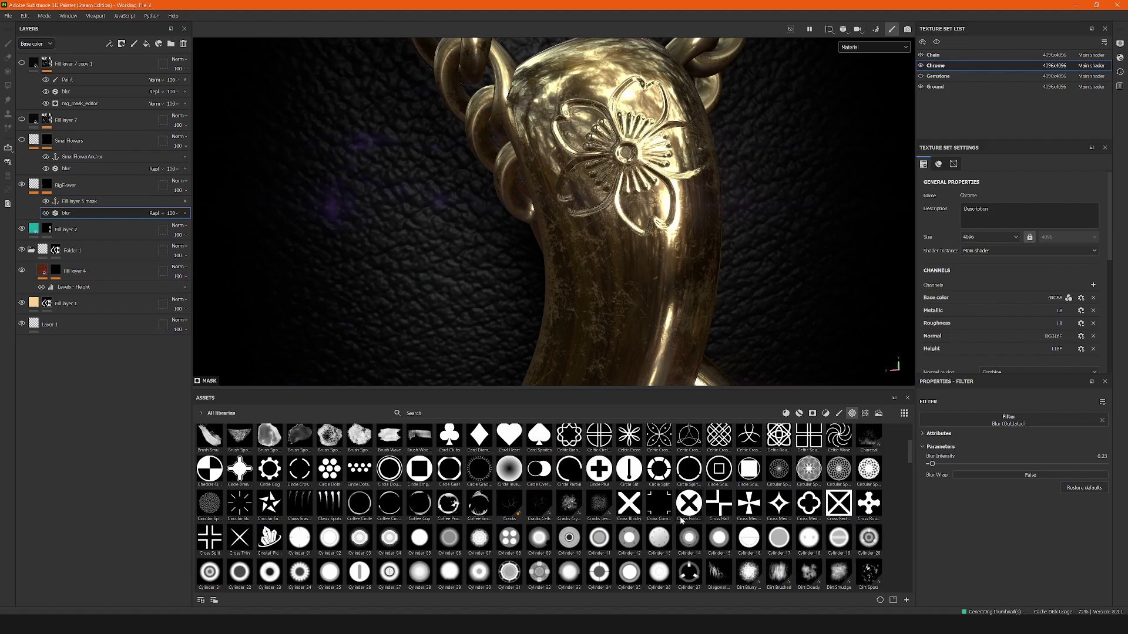
scroll(683, 515, "down", 3)
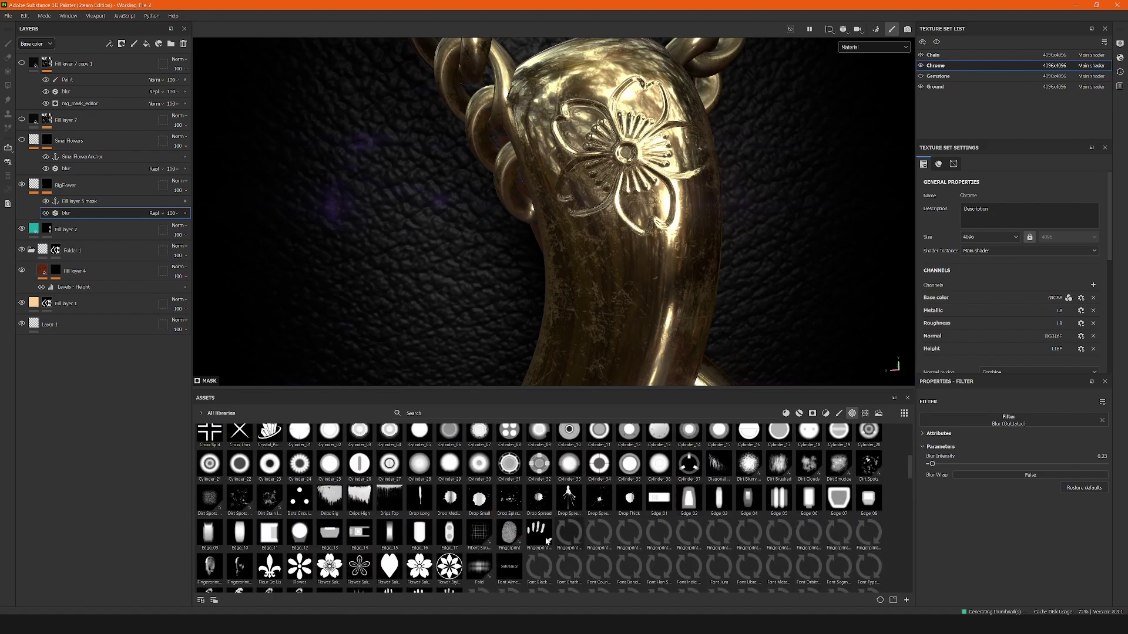
mouse_move(419, 567)
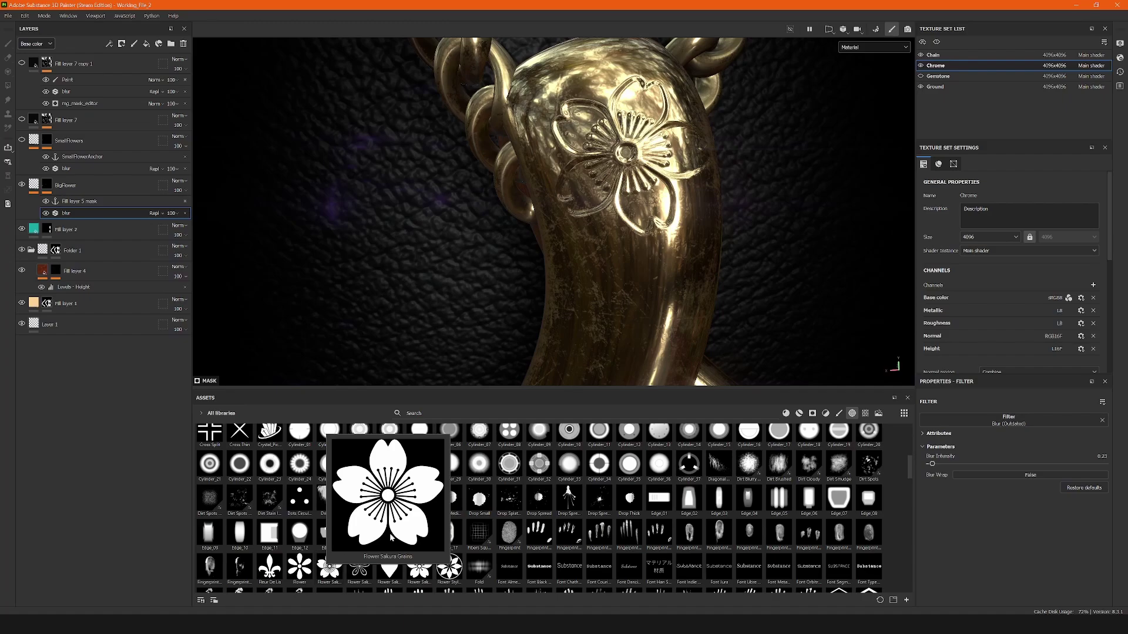
scroll(611, 527, "up", 5)
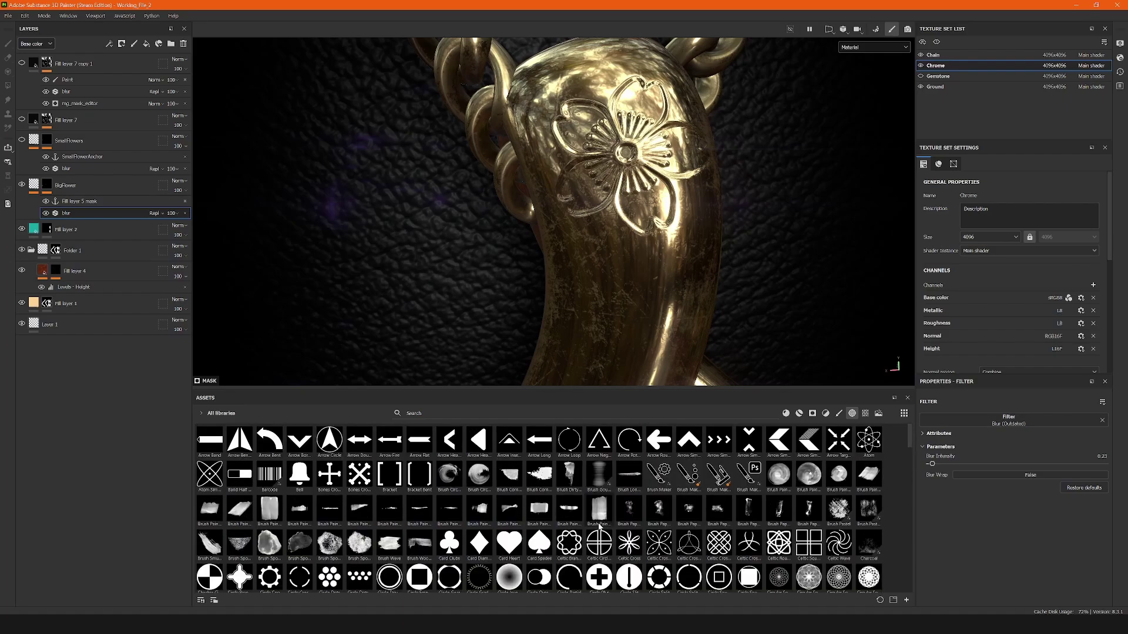
scroll(605, 525, "down", 3)
mouse_move(505, 473)
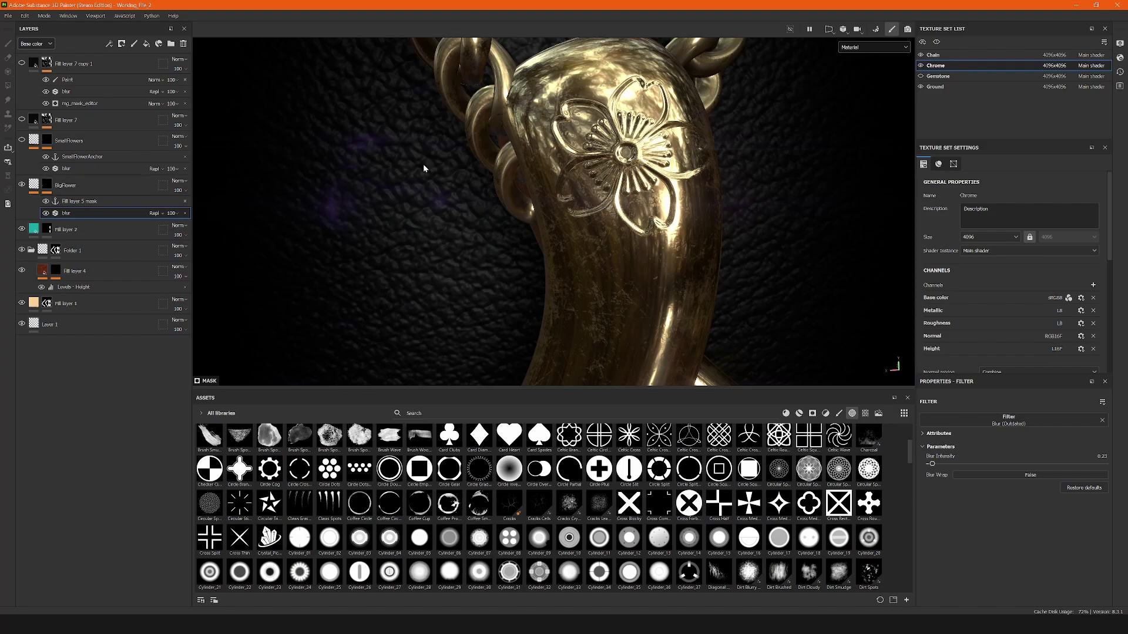
View BigFlower's mask on its own, compare it with and without the blur filter, and return to the Material view
left_click(862, 51)
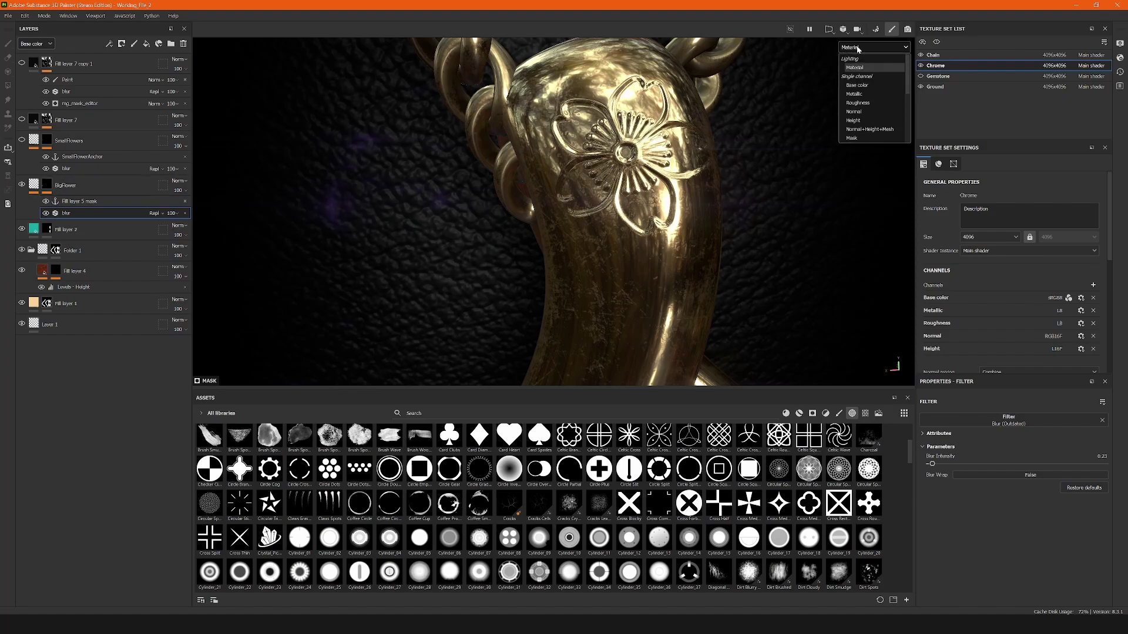
left_click(860, 137)
scroll(636, 150, "up", 3)
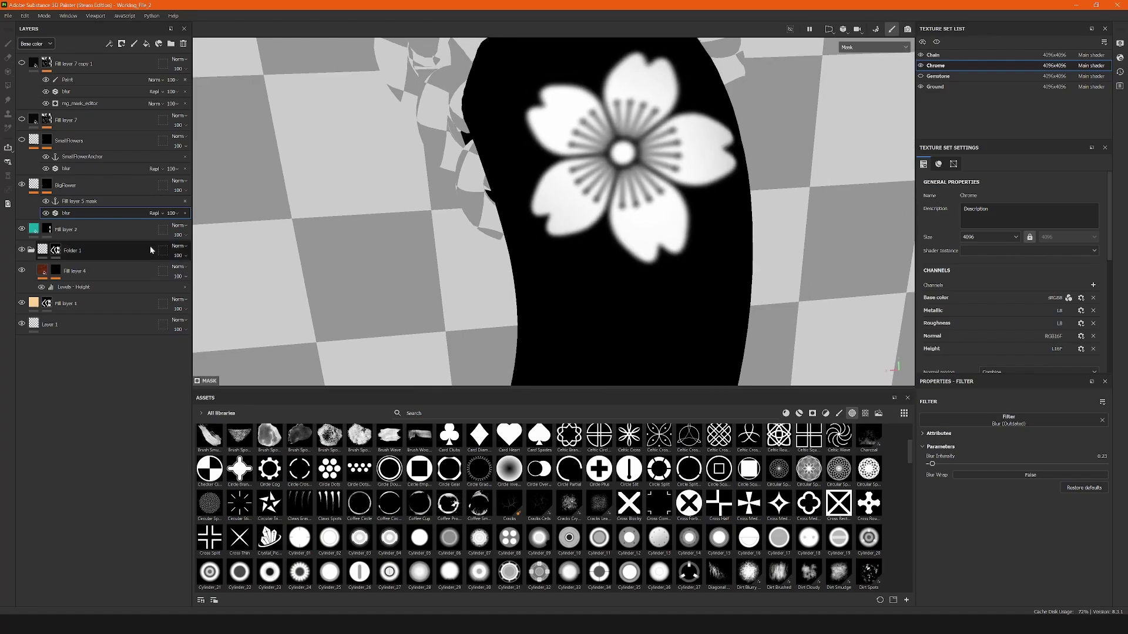
left_click(45, 213)
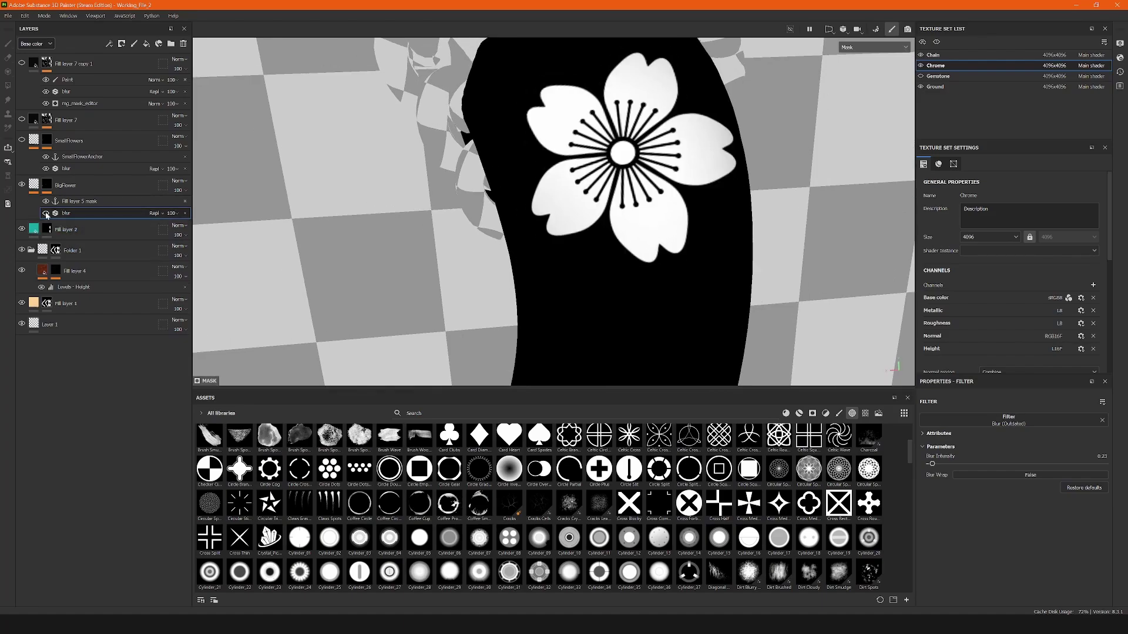
left_click(46, 214)
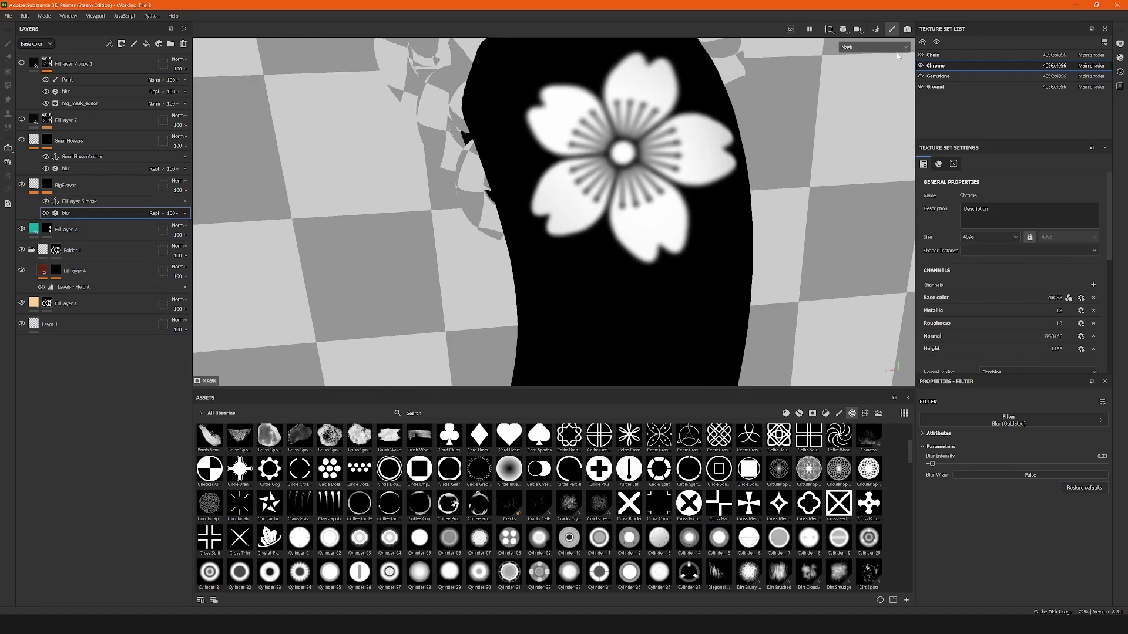
left_click(874, 47)
left_click(856, 67)
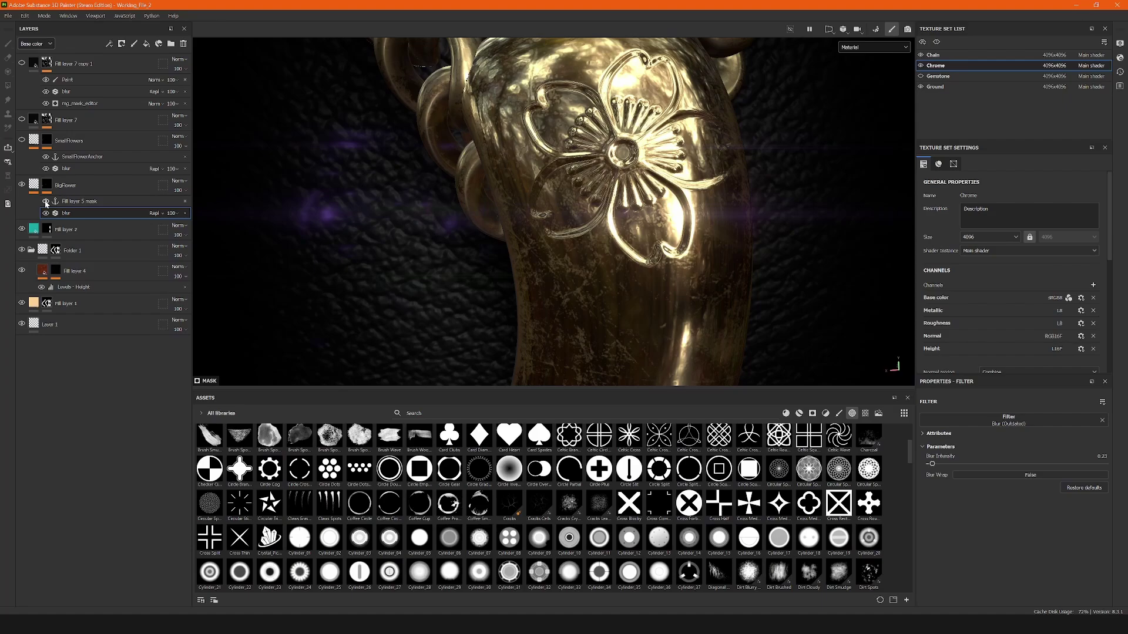
Check the references of the anchor point on BigFlower's mask and examine the engraving on the pendant
left_click(81, 201)
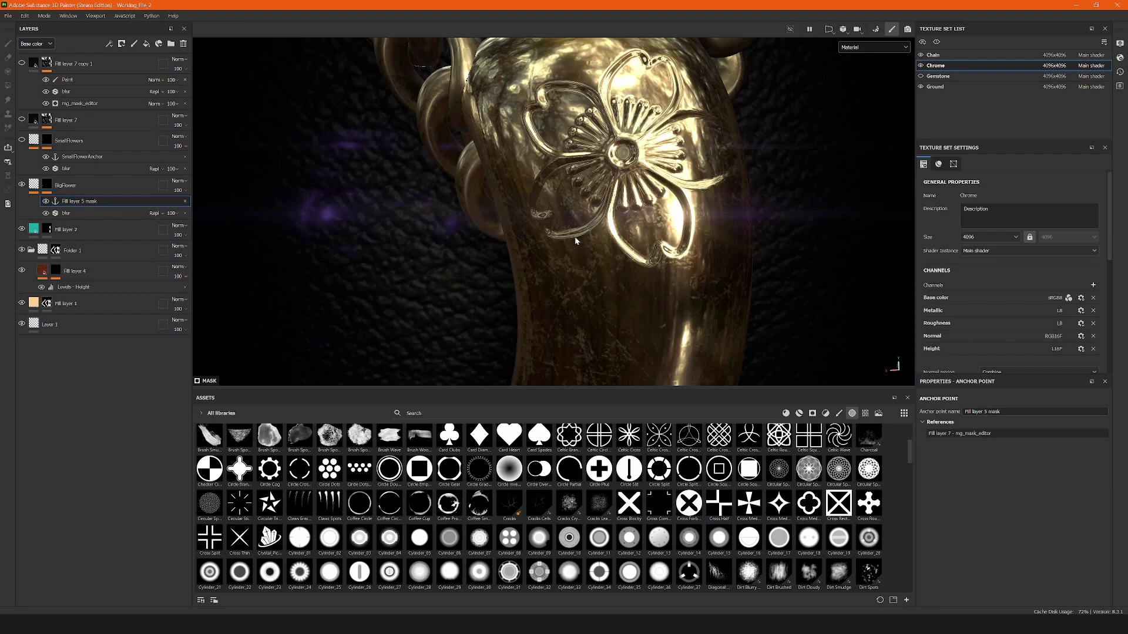
scroll(602, 217, "down", 5)
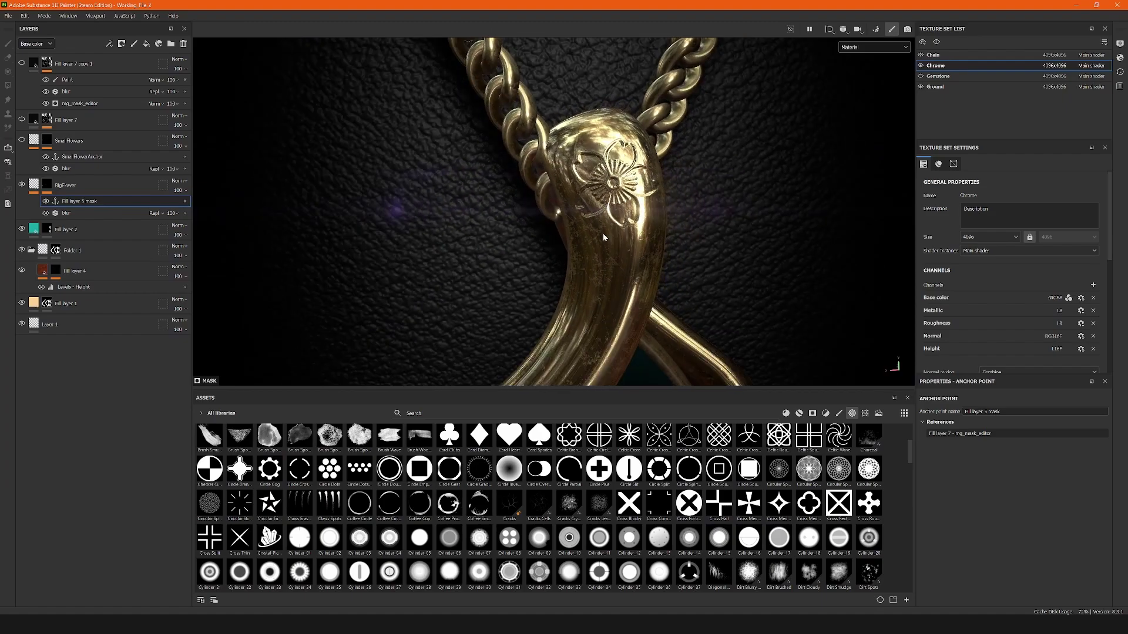
scroll(601, 219, "up", 2)
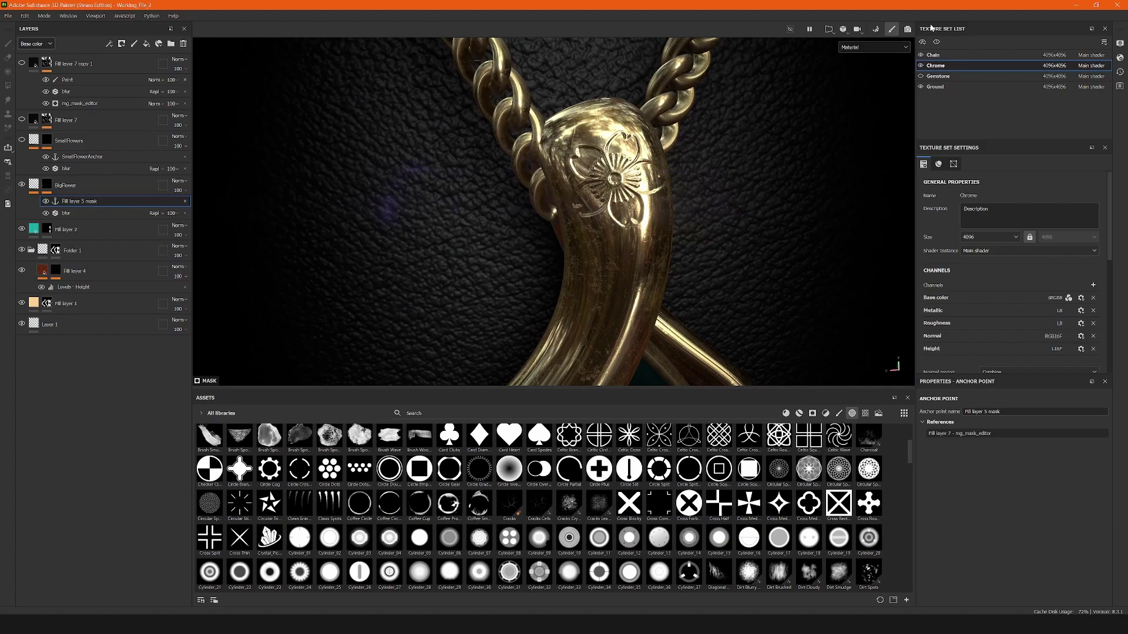
Display the Normal mesh map in the viewport
left_click(864, 46)
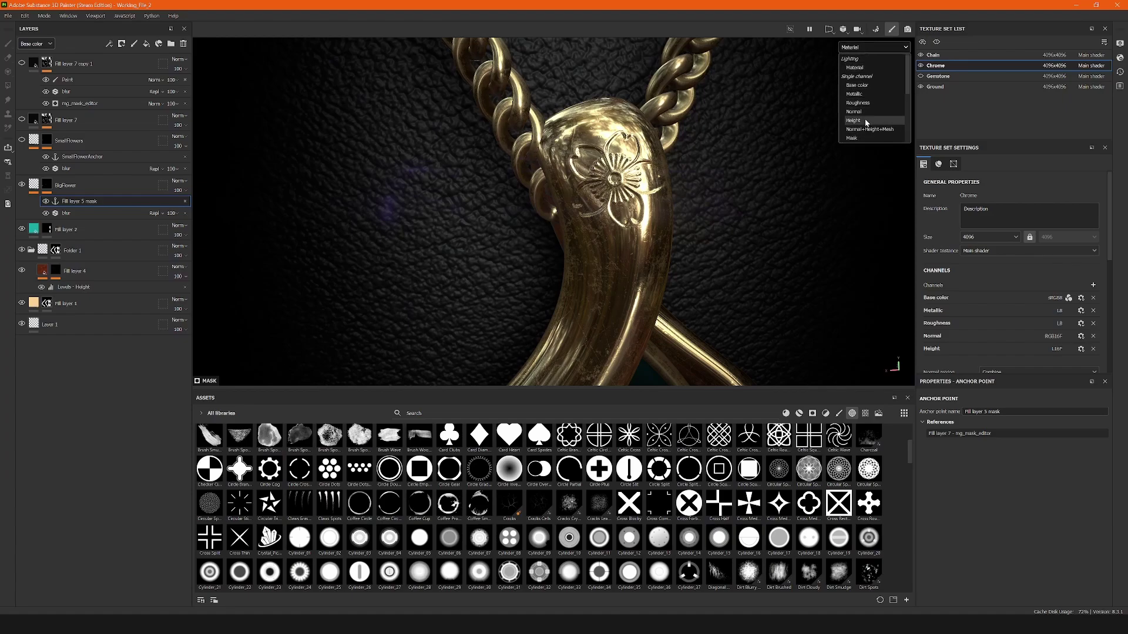
scroll(863, 114, "down", 2)
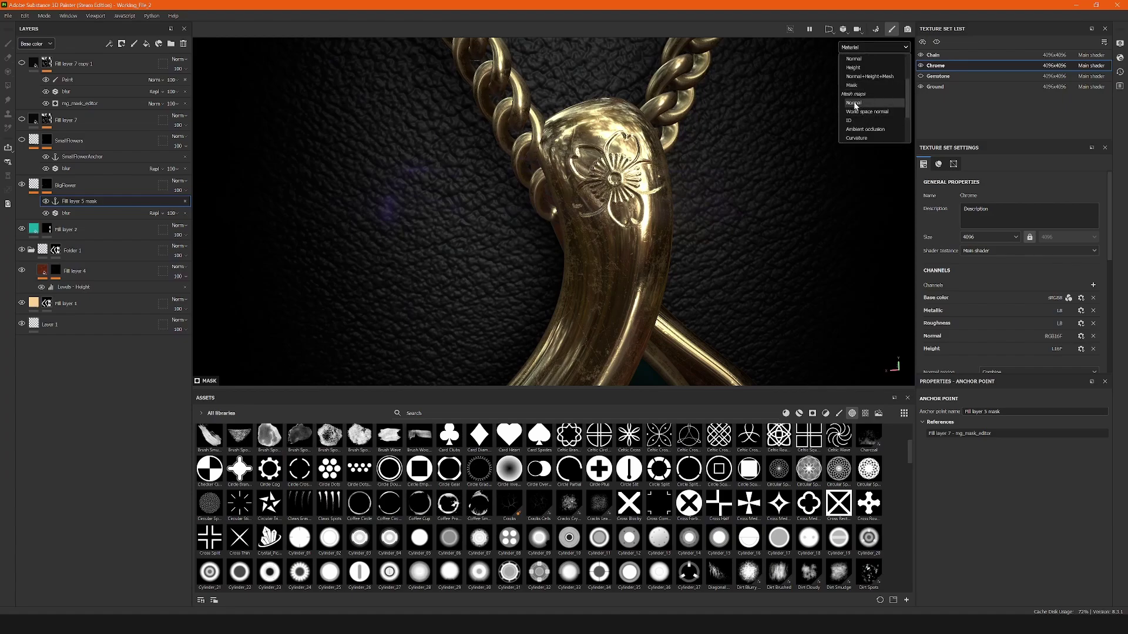
left_click(857, 104)
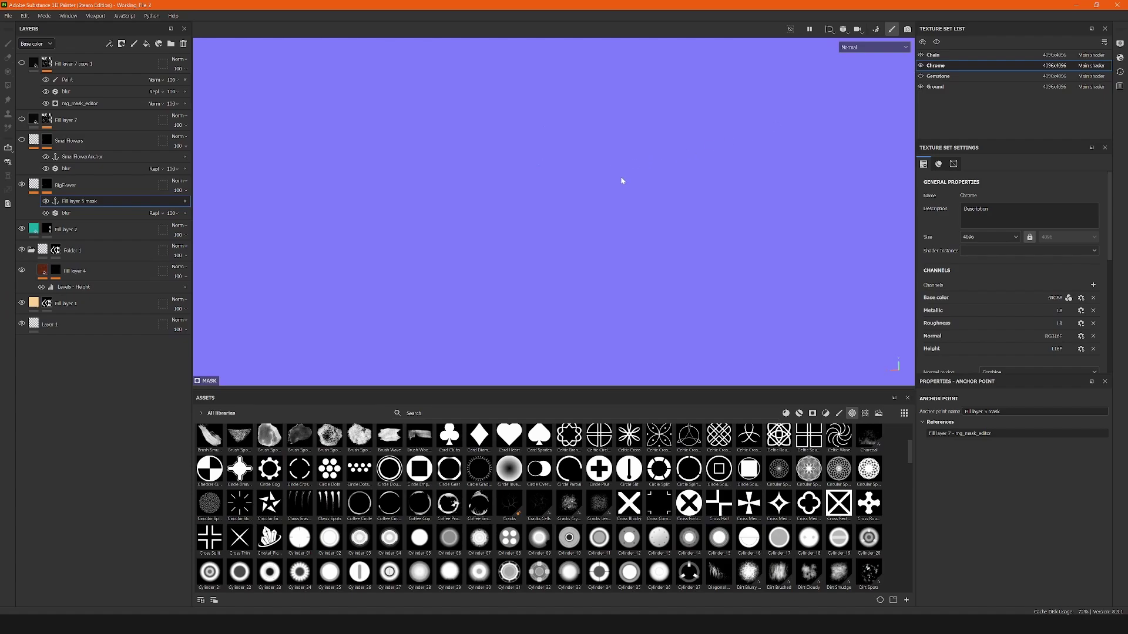
Examine the flower engraving in the Normal+Height+Mesh channel and return to the Material view
left_click(874, 47)
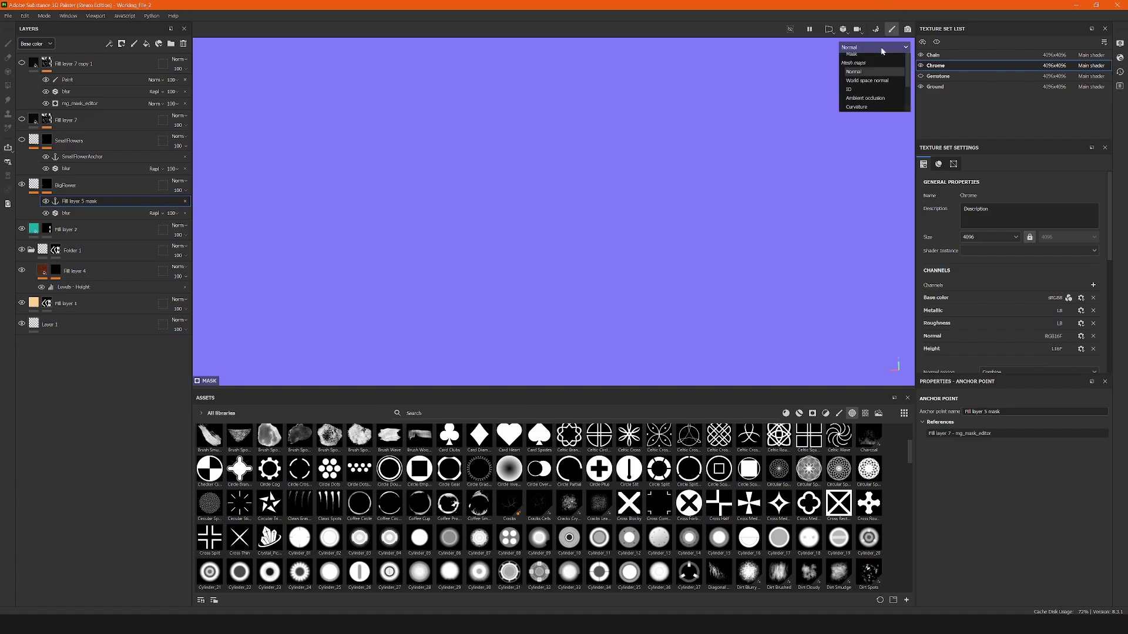
left_click(873, 76)
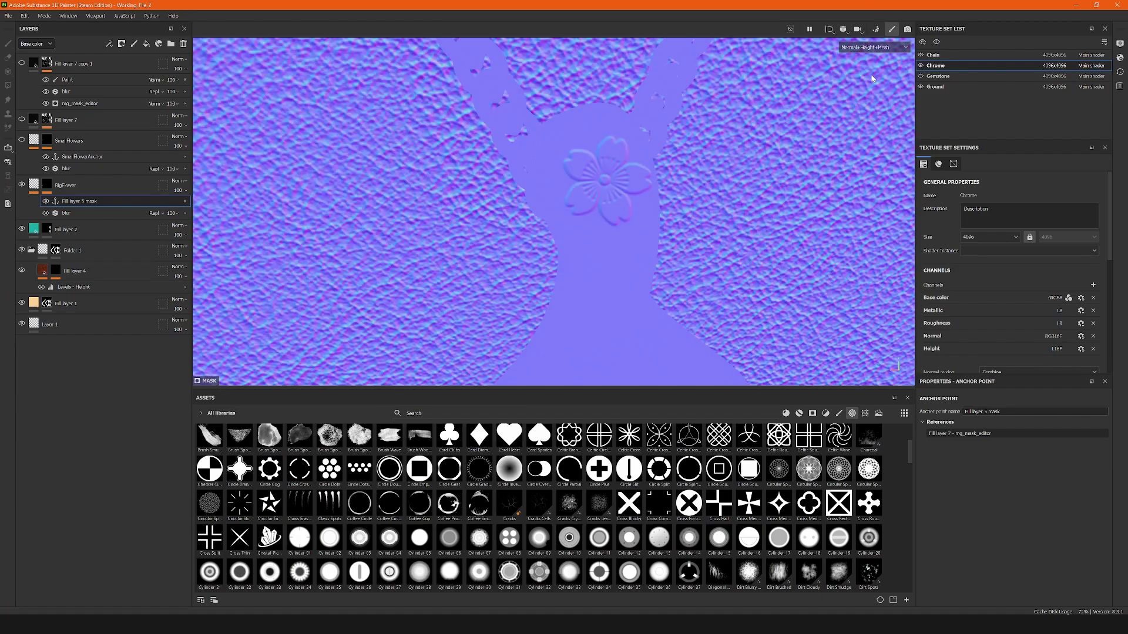
scroll(612, 174, "up", 2)
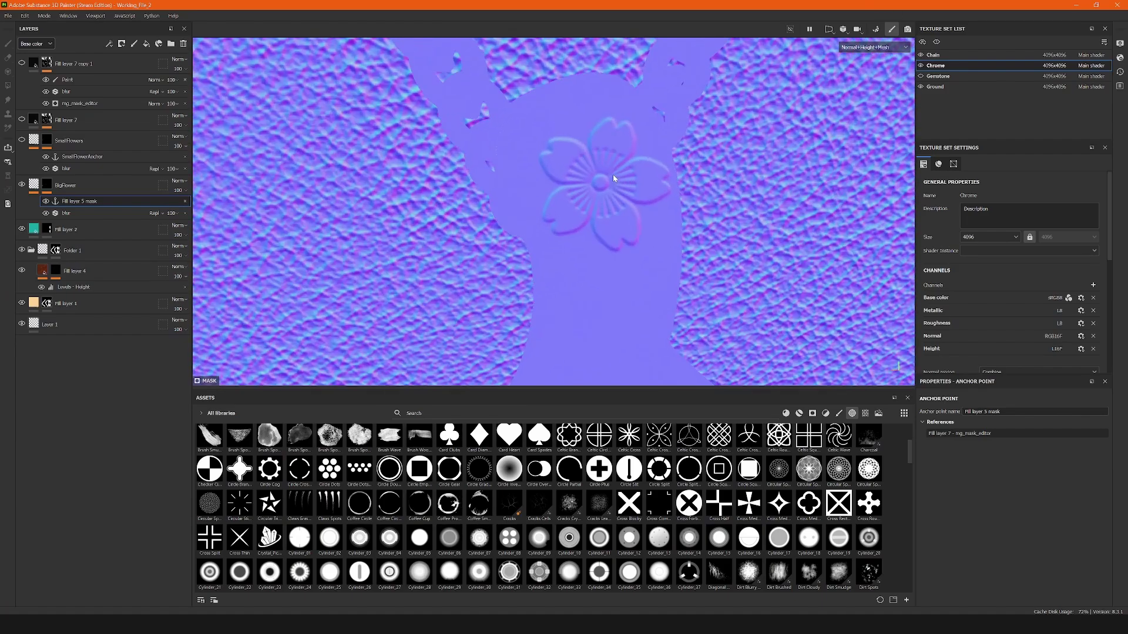
left_click_drag(566, 187, 600, 192, "alt")
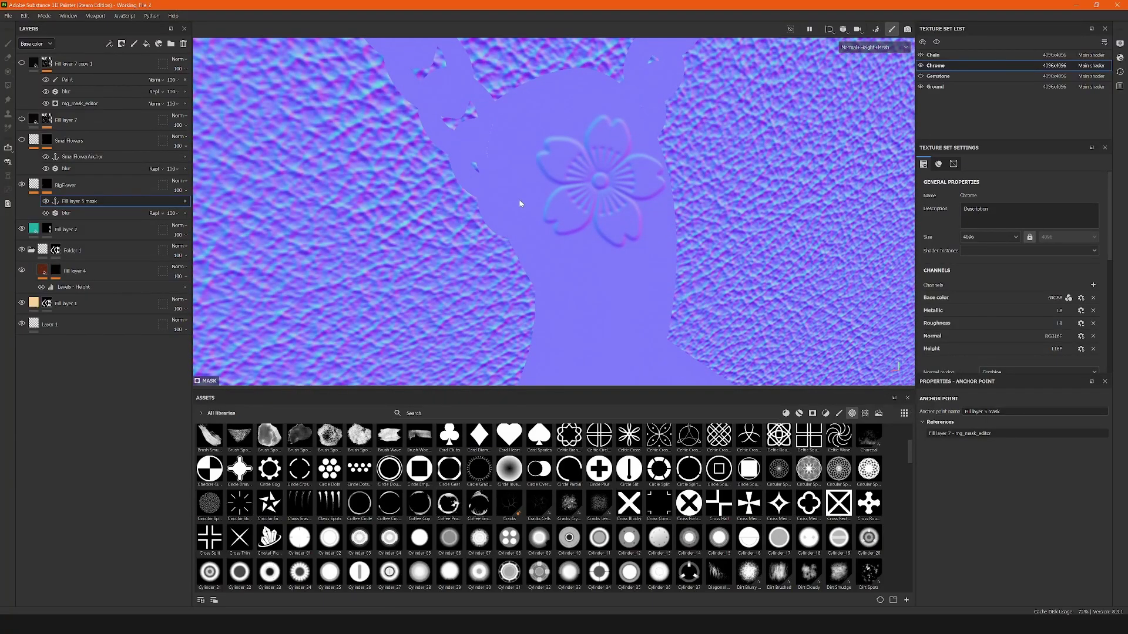
scroll(595, 158, "up", 2)
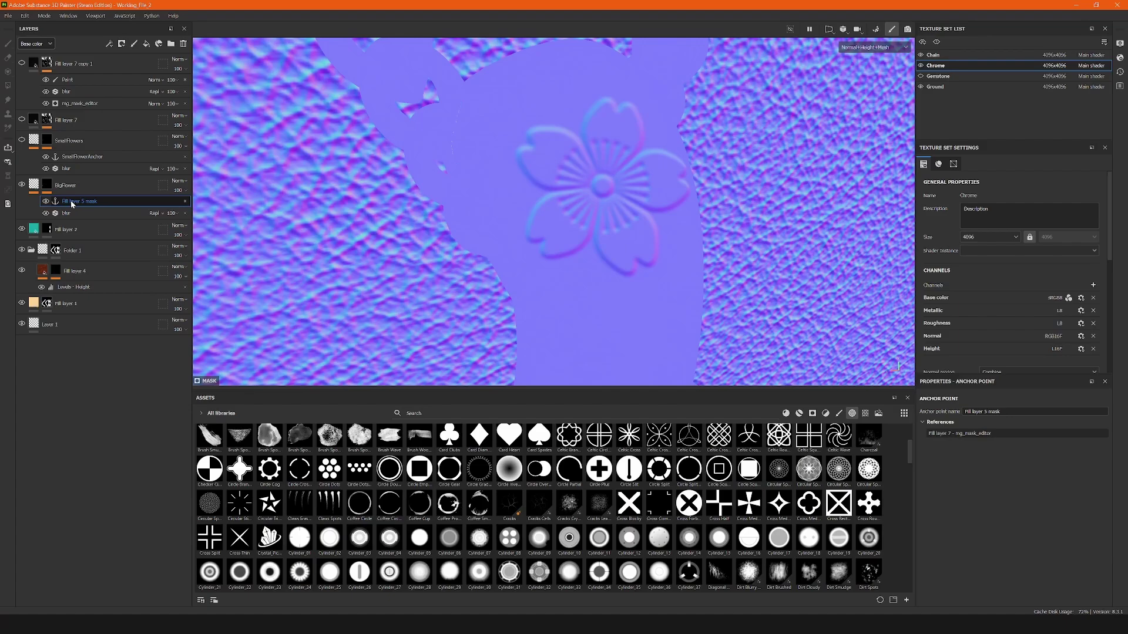
scroll(745, 116, "up", 2)
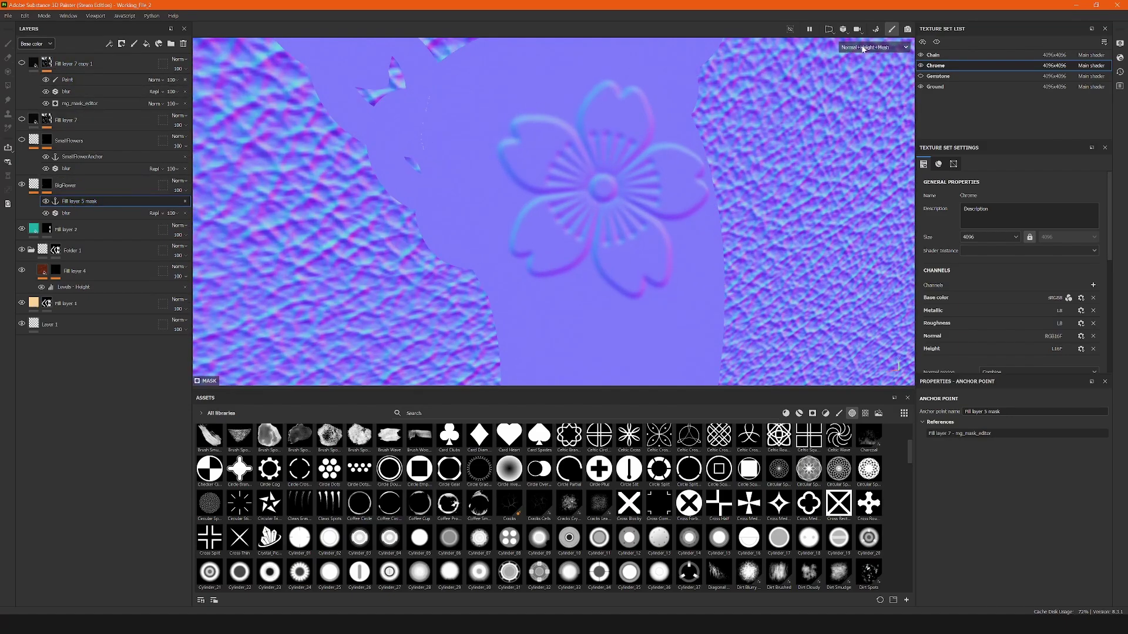
left_click(863, 48)
left_click(855, 65)
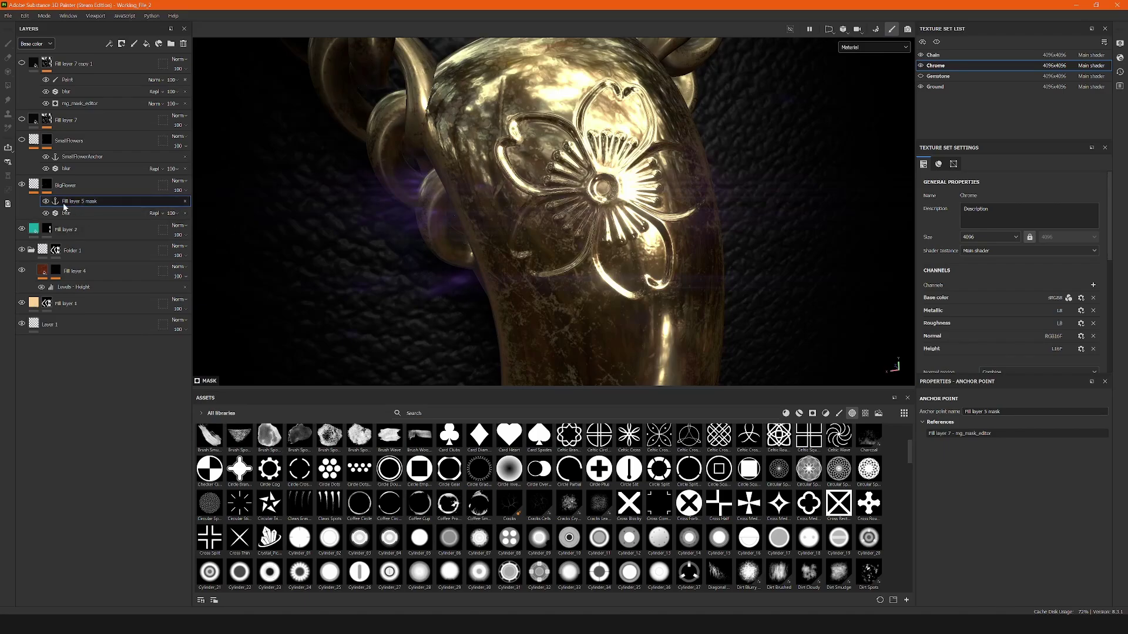
Open the name of BigFlower's anchor point for editing, leave it as is, and inspect the engraved pendant up close and from afar
double_click(69, 202)
key("Return")
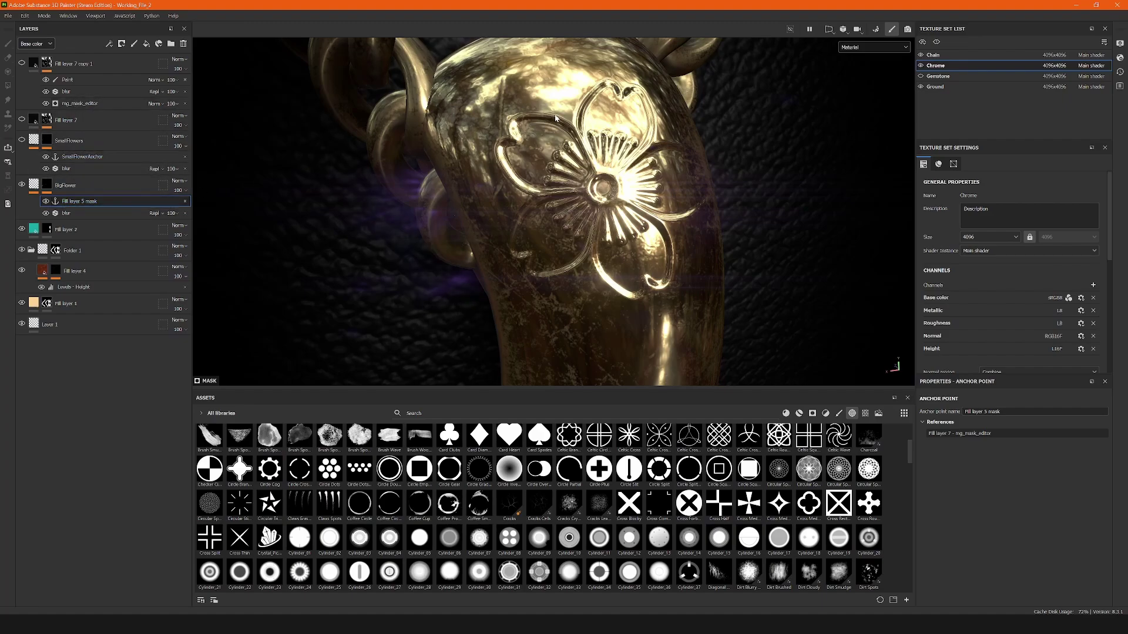
left_click_drag(555, 118, 578, 130, "alt")
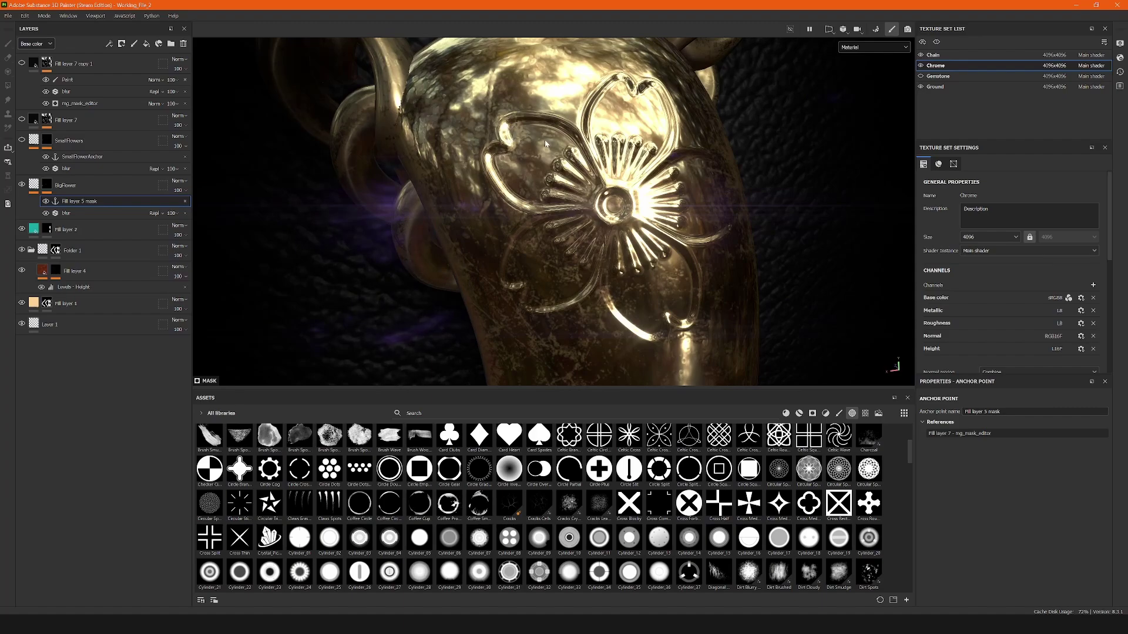
scroll(545, 144, "down", 5)
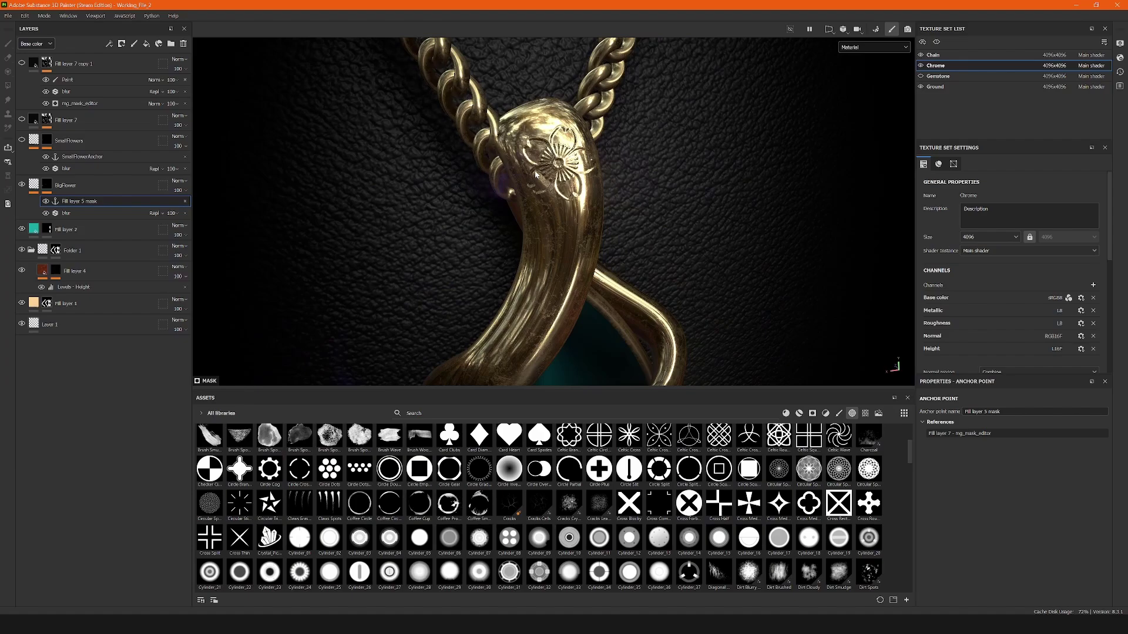
left_click_drag(590, 192, 561, 220, "alt")
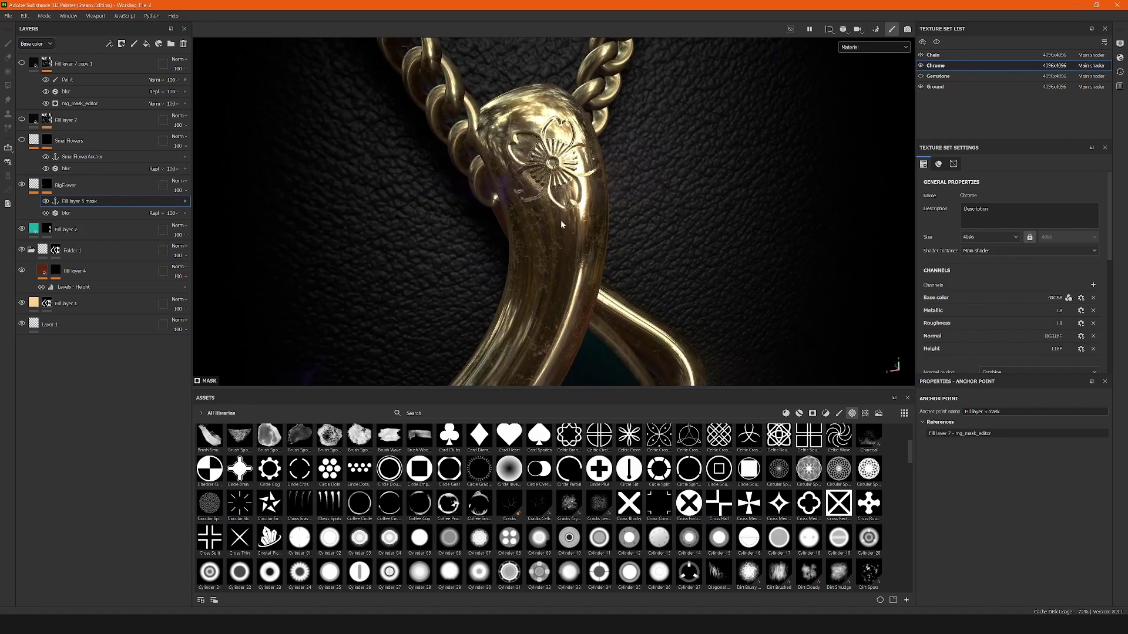
scroll(560, 220, "down", 3)
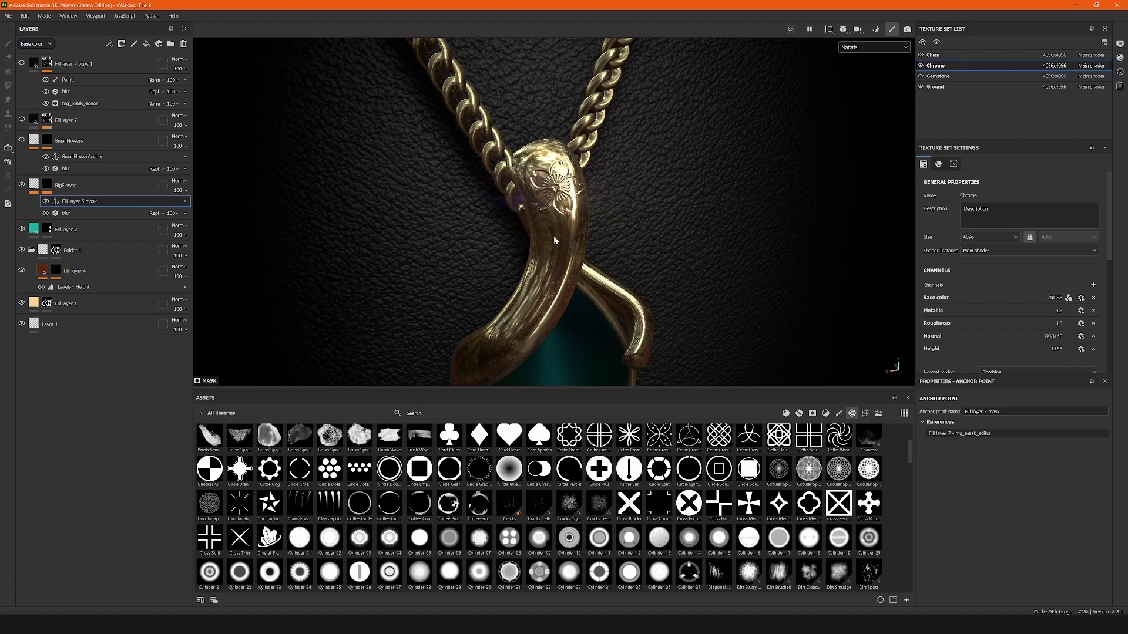
Inspect the BigFlower engraving up close and check the mask and its Fill layer 5 mask anchor point
scroll(553, 235, "up", 3)
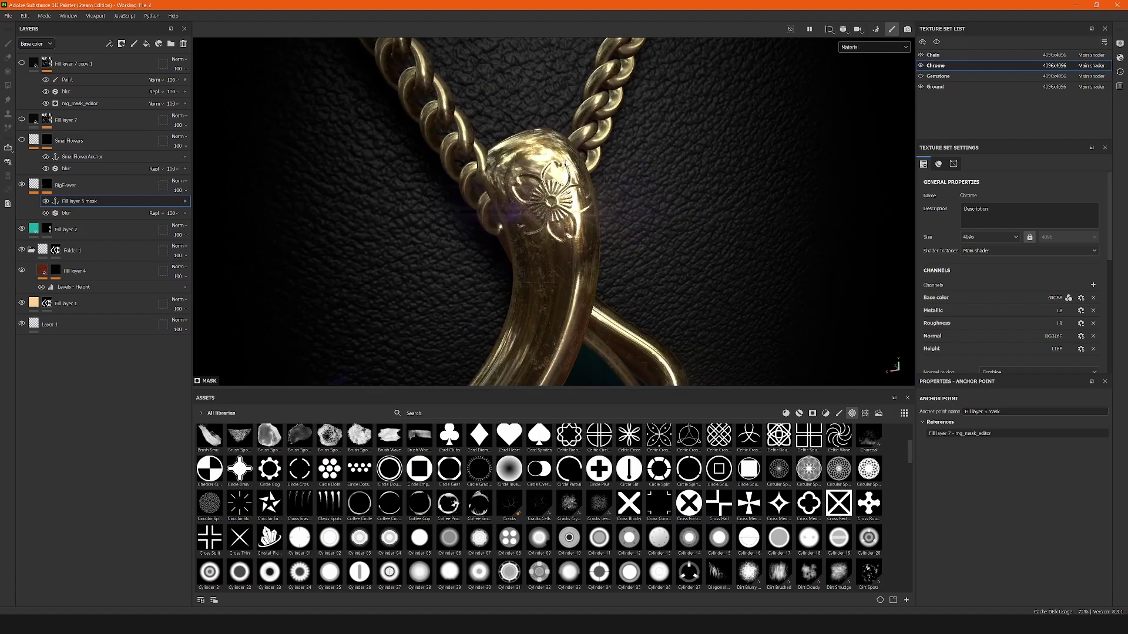
left_click_drag(524, 192, 585, 235, "alt")
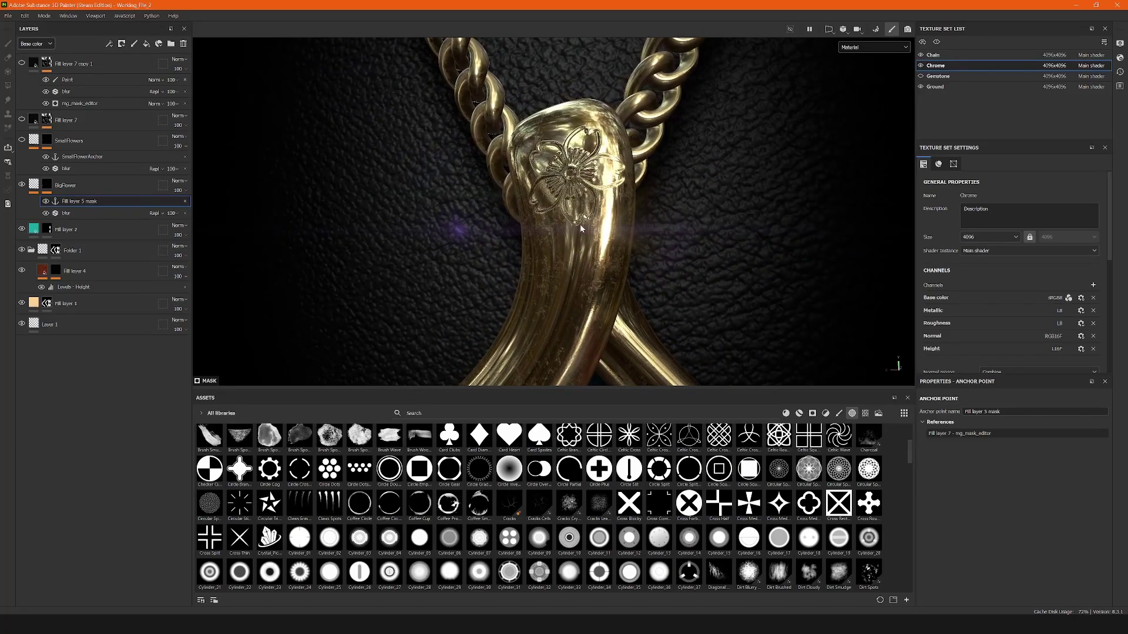
scroll(571, 170, "up", 3)
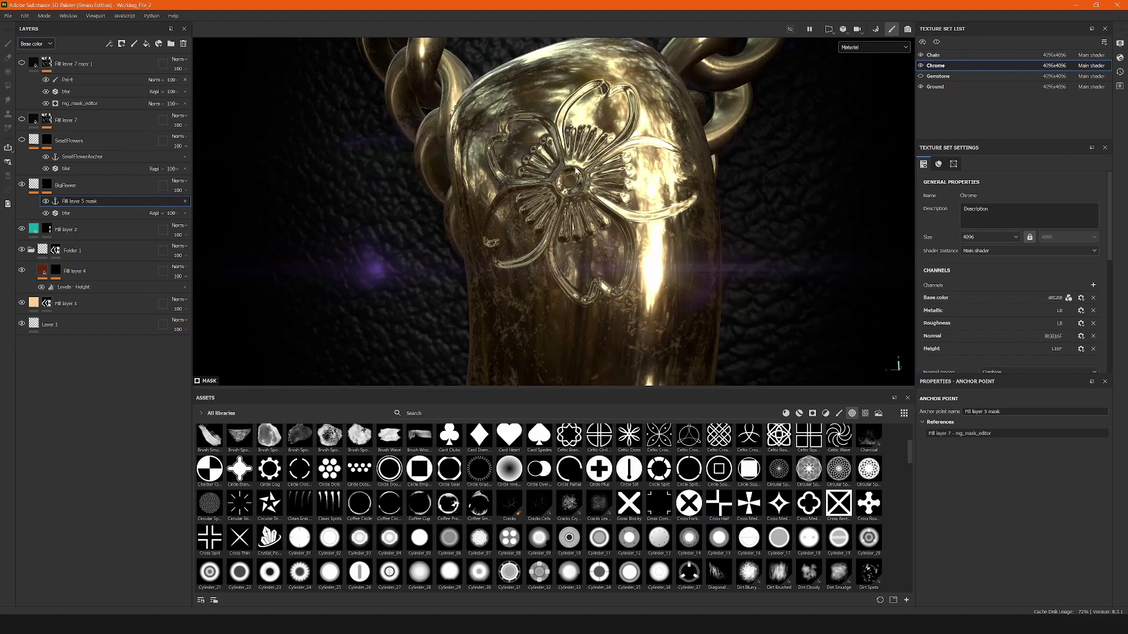
left_click_drag(536, 201, 561, 210, "alt")
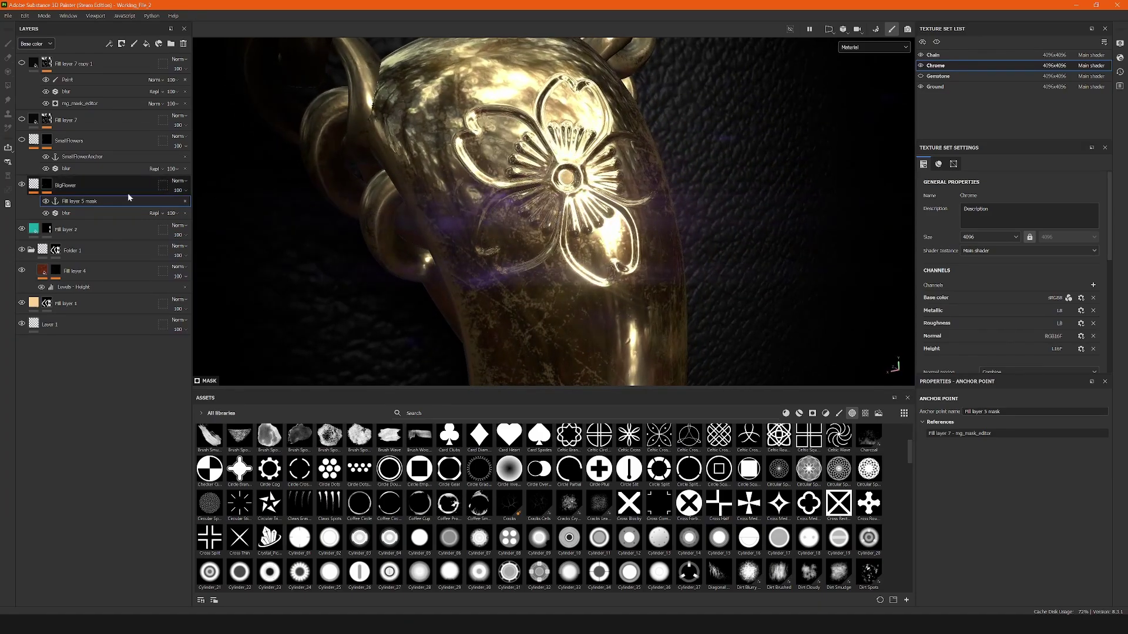
double_click(69, 203)
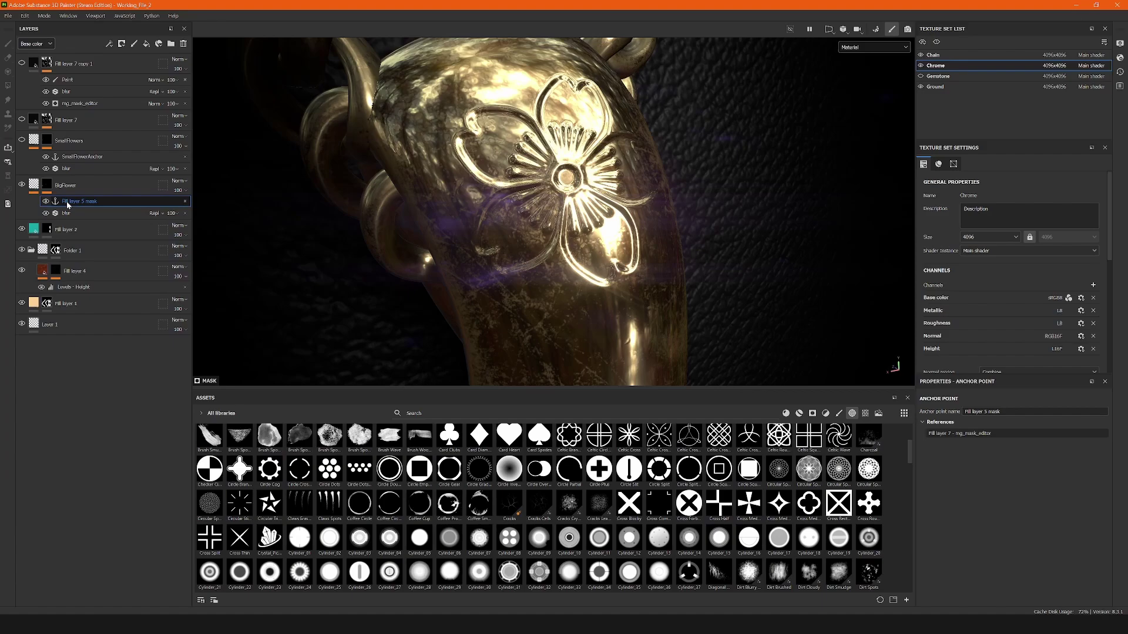
left_click(50, 187)
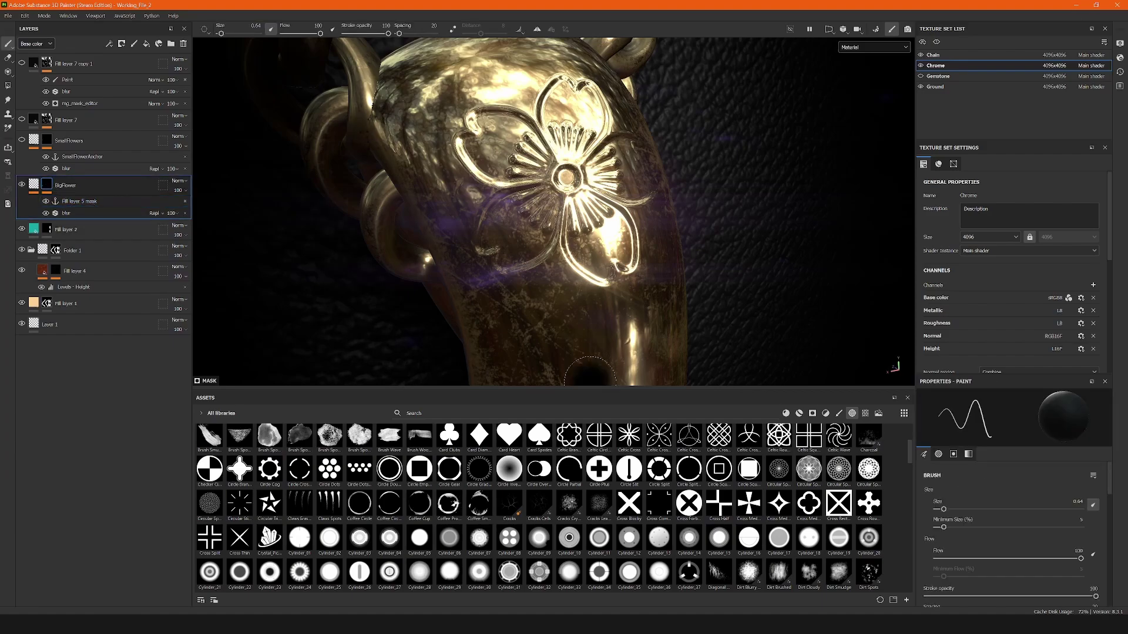
left_click(80, 202)
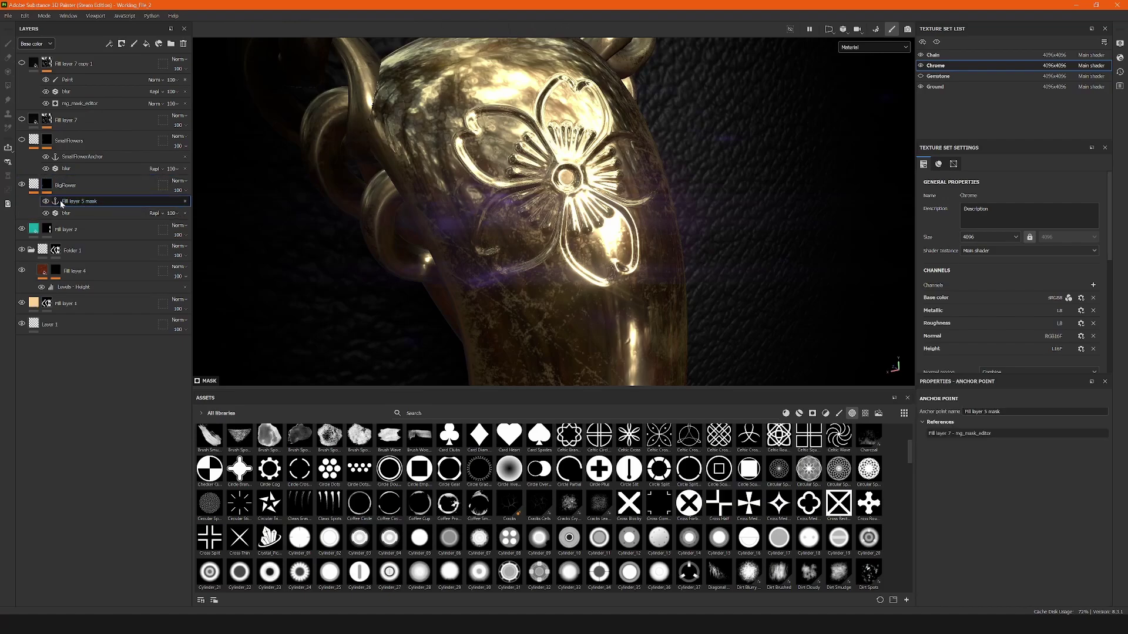
Make the SmallFlowers layer visible and examine the small flower engravings along the pendant's curved body
left_click(22, 141)
left_click_drag(411, 235, 504, 256, "alt")
scroll(504, 256, "up", 3)
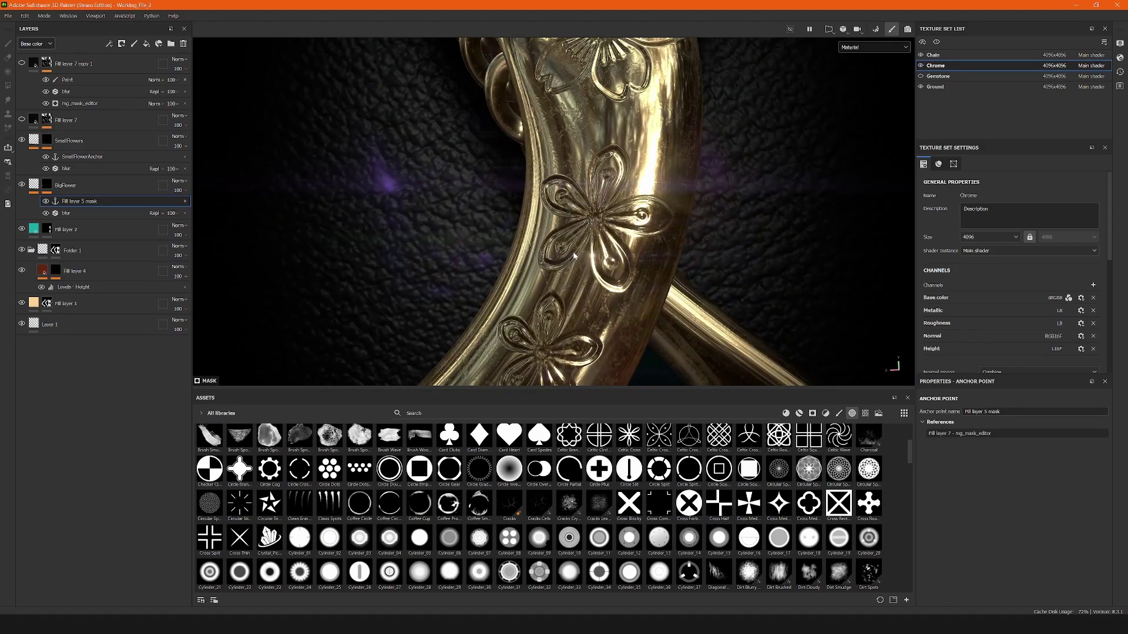
scroll(575, 257, "up", 2)
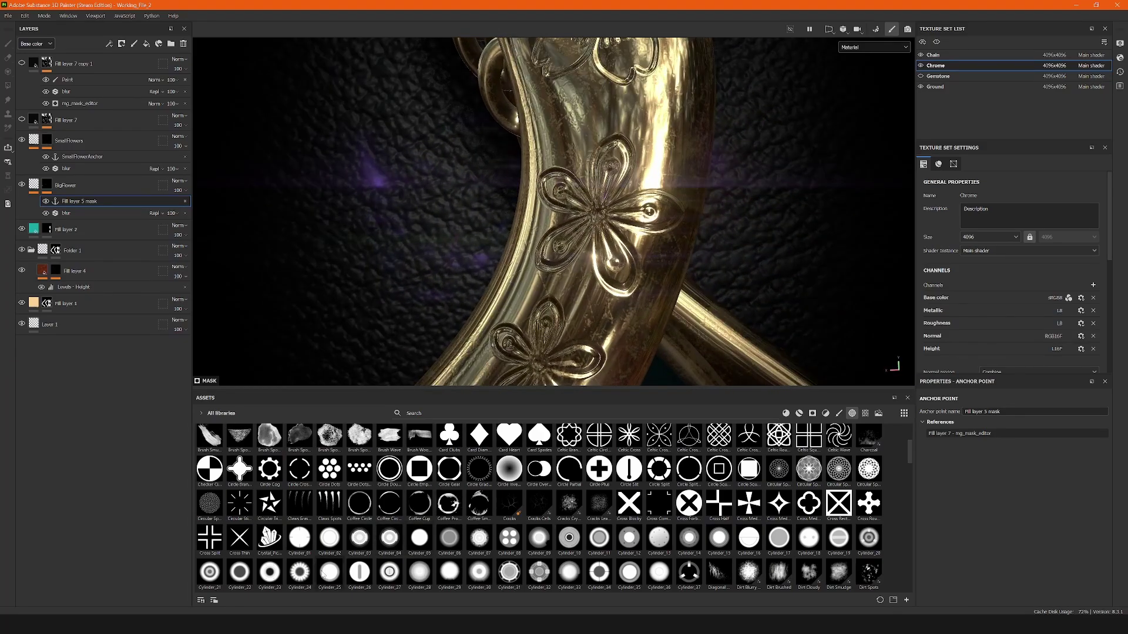
Find the outlined five-petal sakura alpha in the assets and check the blur filter on SmallFlowers' mask
scroll(357, 526, "down", 5)
scroll(409, 504, "up", 2)
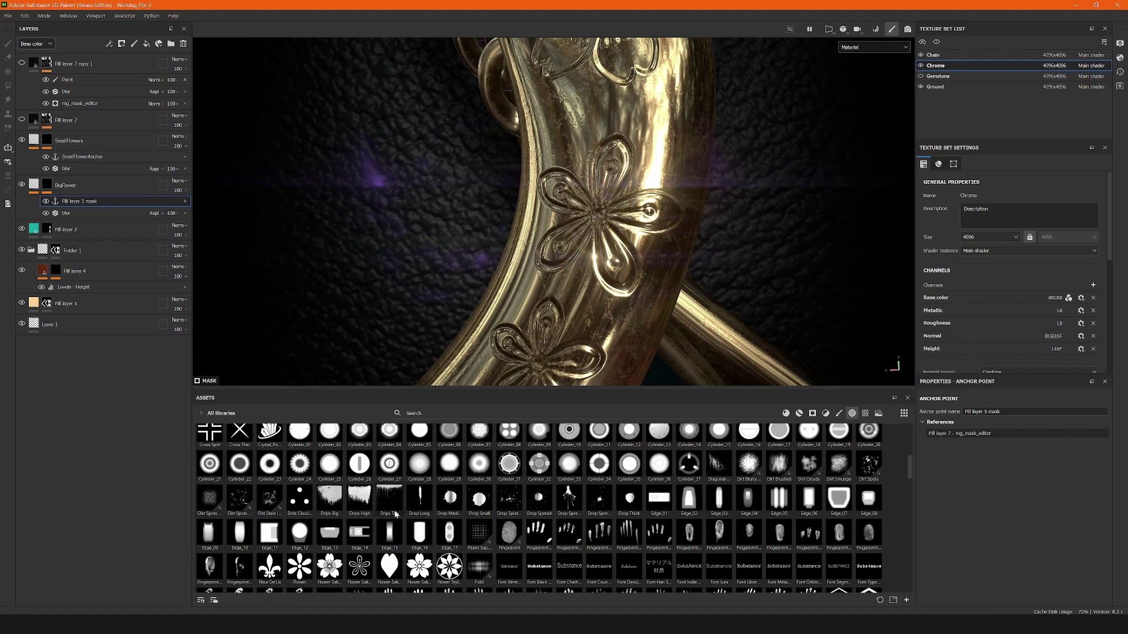
scroll(400, 500, "down", 3)
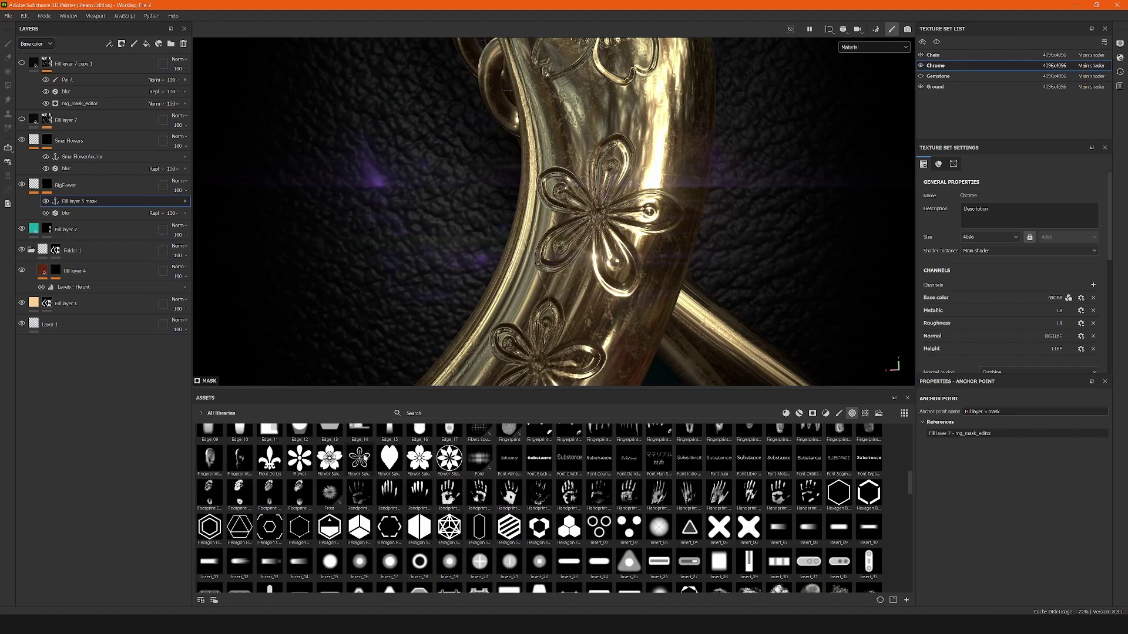
mouse_move(364, 457)
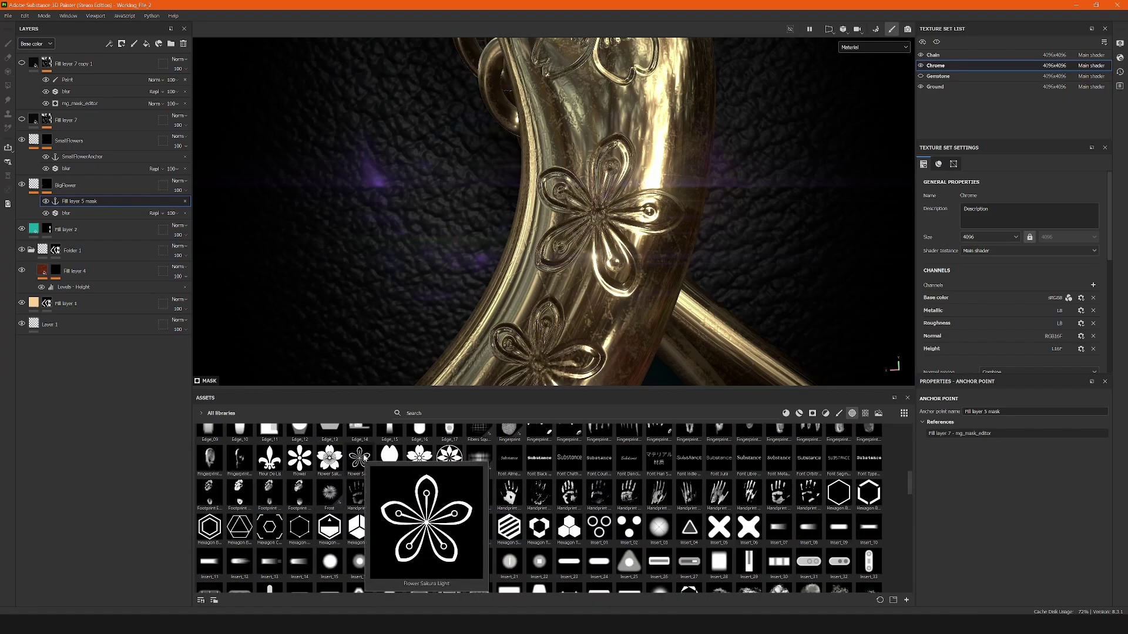
left_click(72, 168)
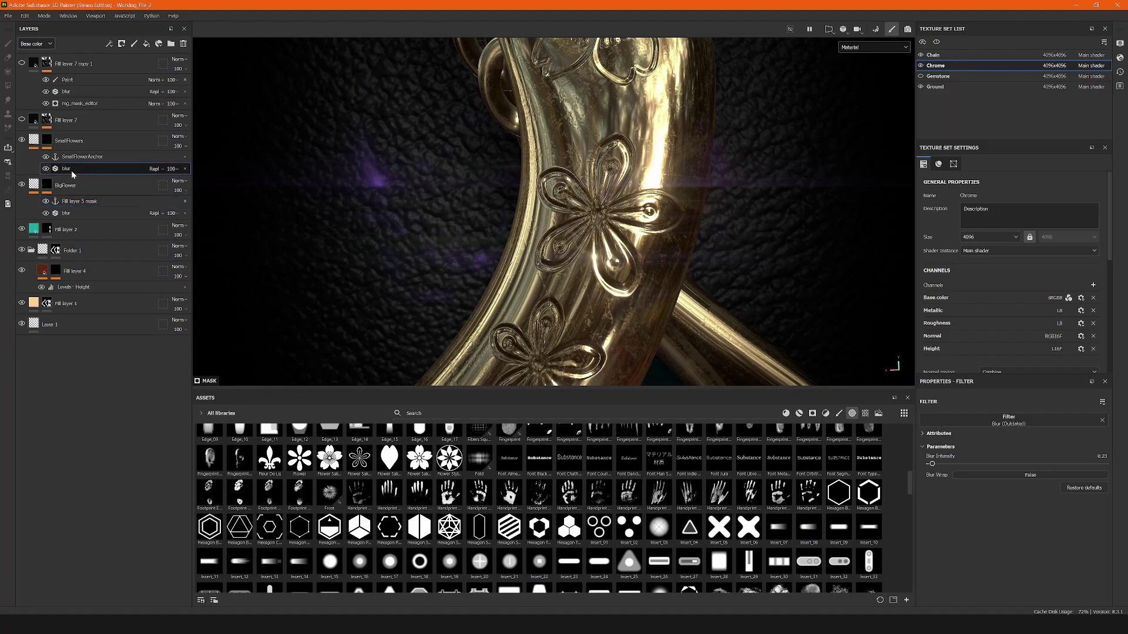
left_click_drag(492, 203, 609, 247, "alt")
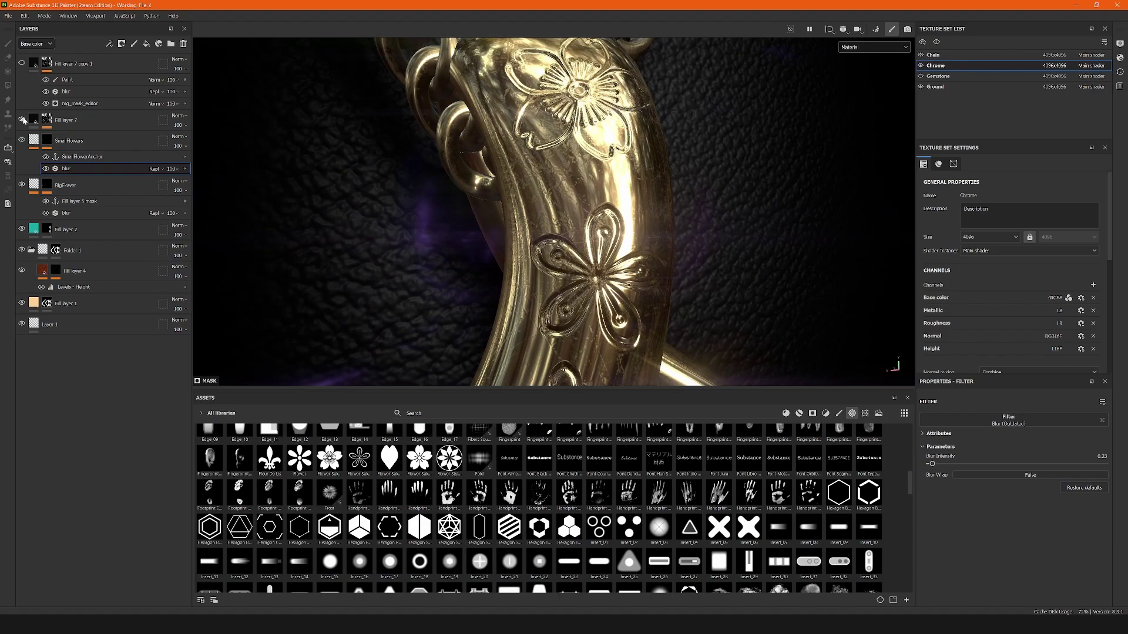
Show Fill layer 7, compare the large flower with and without it, and review its steel_painted material
mouse_move(511, 211)
left_mouse_down("alt")
mouse_move(536, 206)
mouse_move(528, 223)
left_mouse_up("alt")
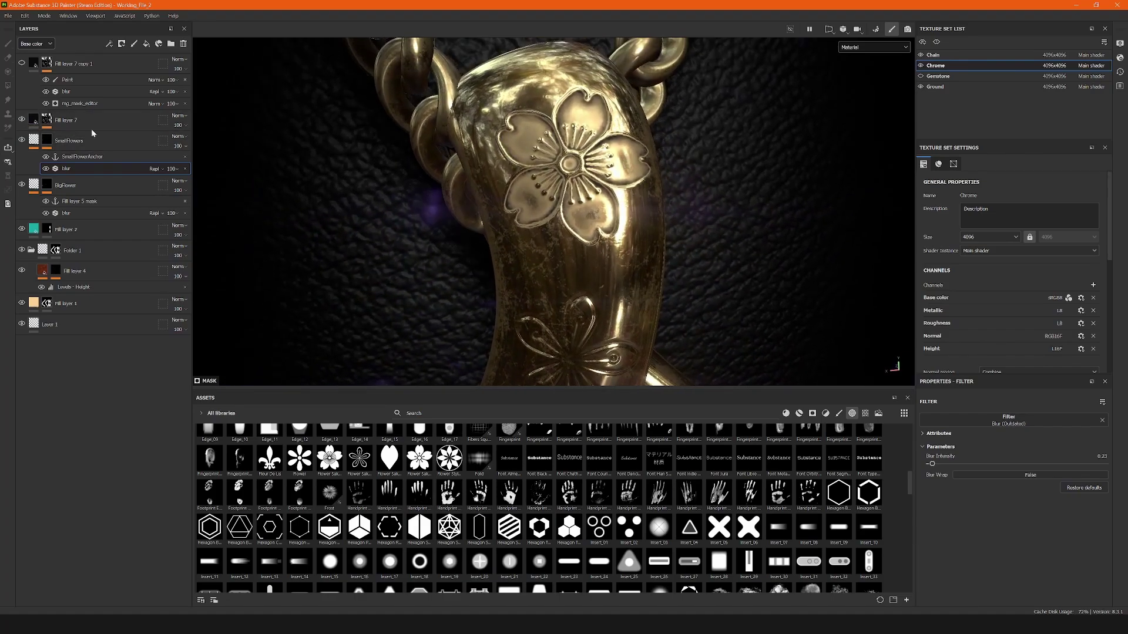
left_click(22, 120)
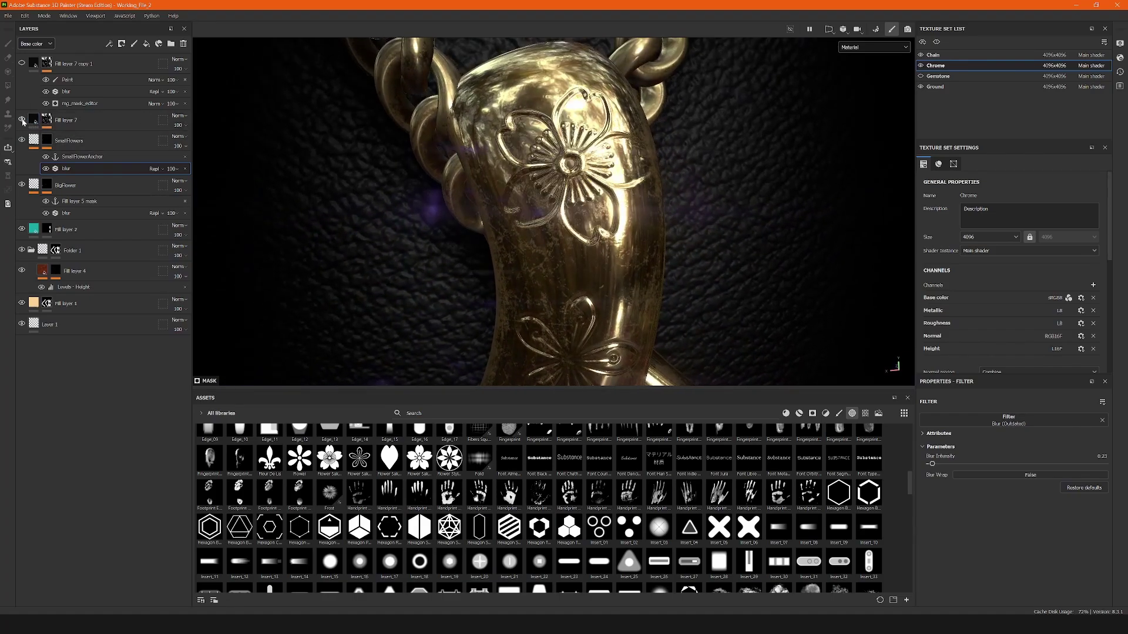
left_click(32, 122)
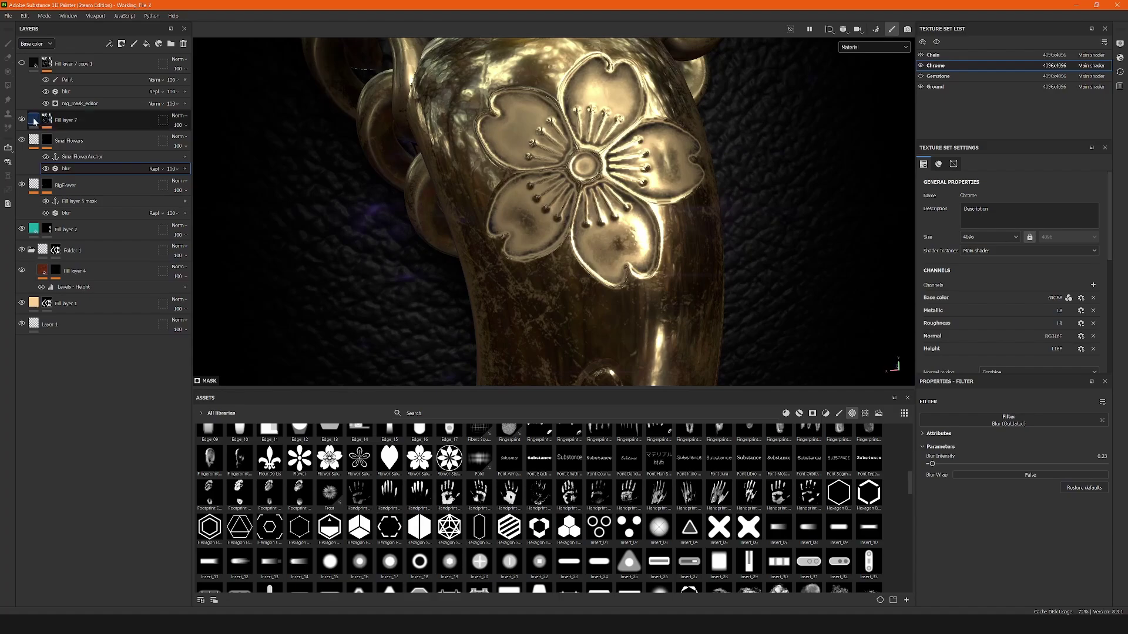
left_click(49, 121)
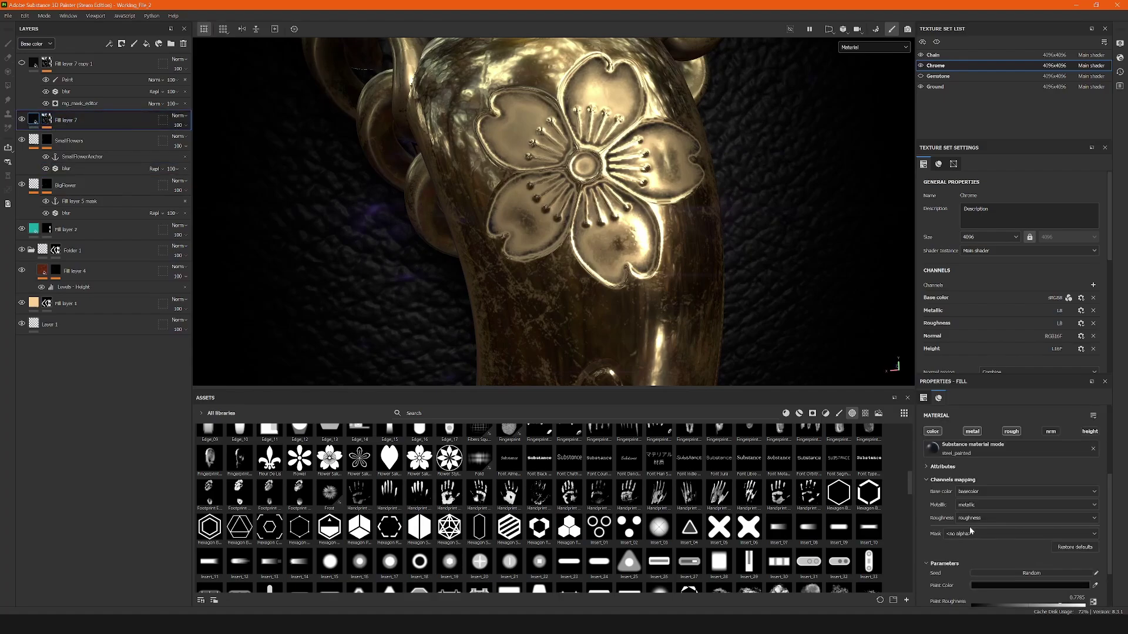
scroll(988, 505, "up", 1)
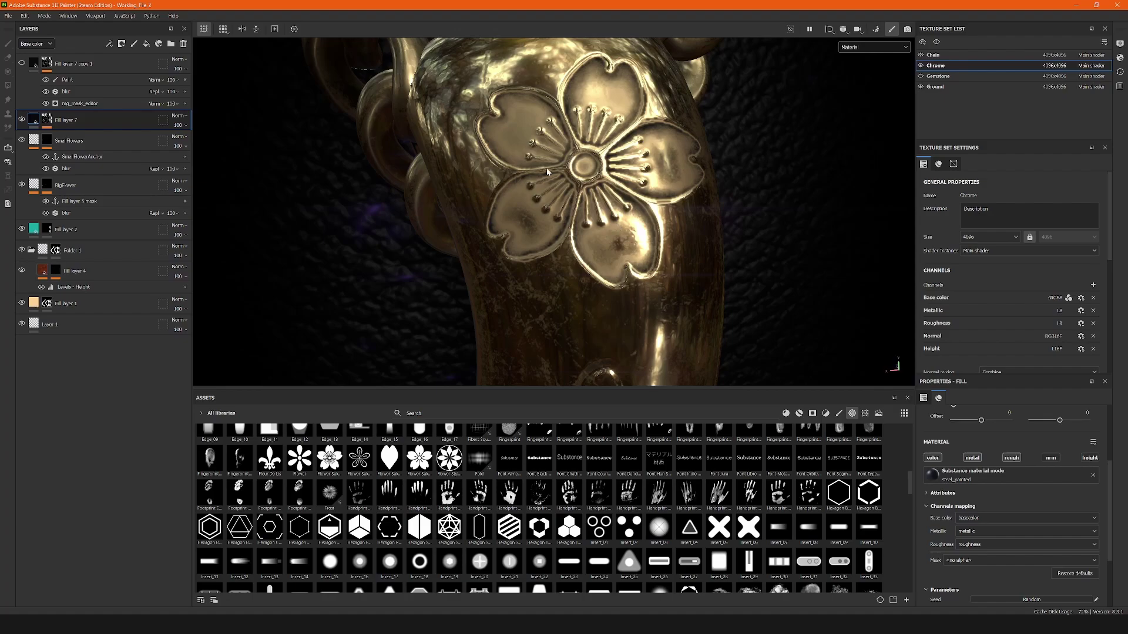
Examine the flower's darkened petals from several angles and under rotated lighting, and review Fill layer 7's enabled material channels
scroll(496, 199, "up", 2)
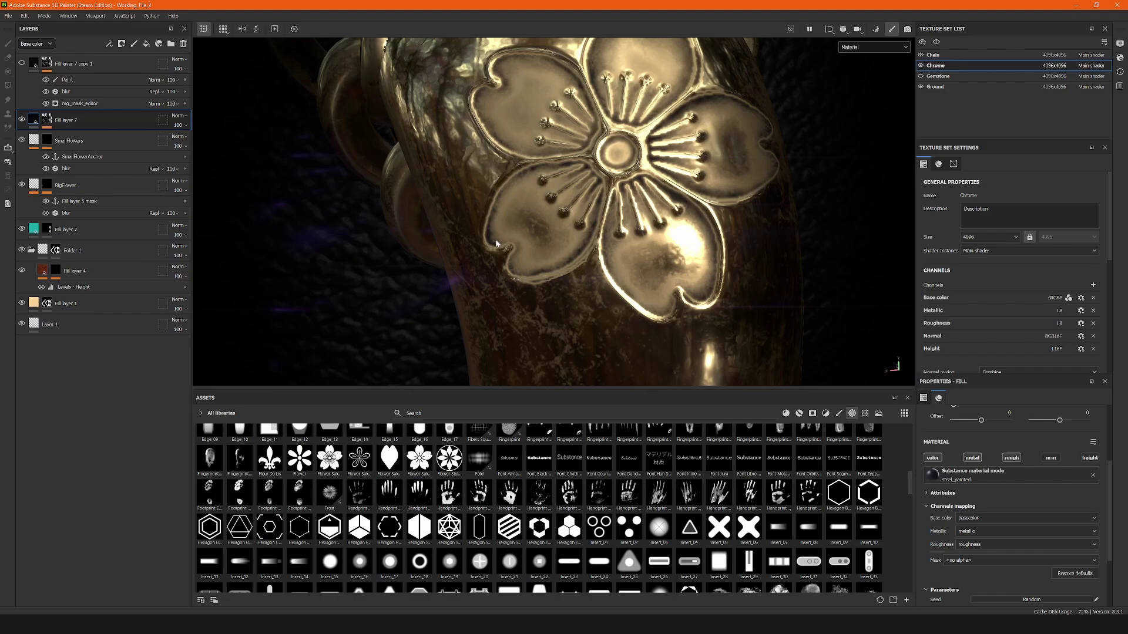
left_click_drag(495, 239, 632, 215, "alt")
right_click_drag(632, 215, 602, 237, "alt")
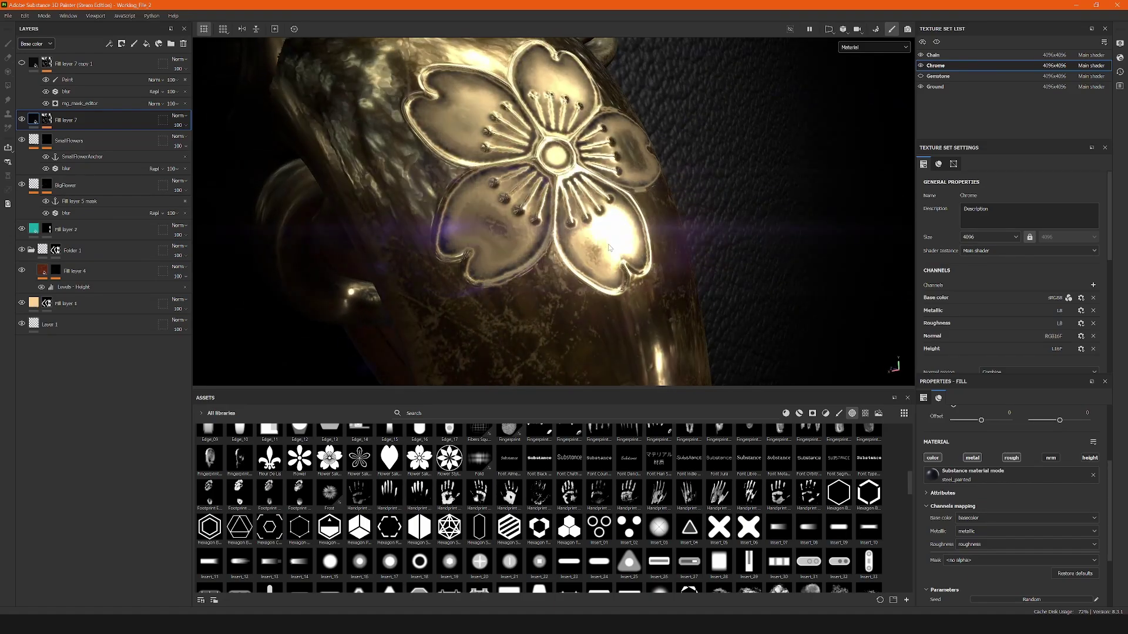
right_click_drag(609, 244, 590, 238, "shift")
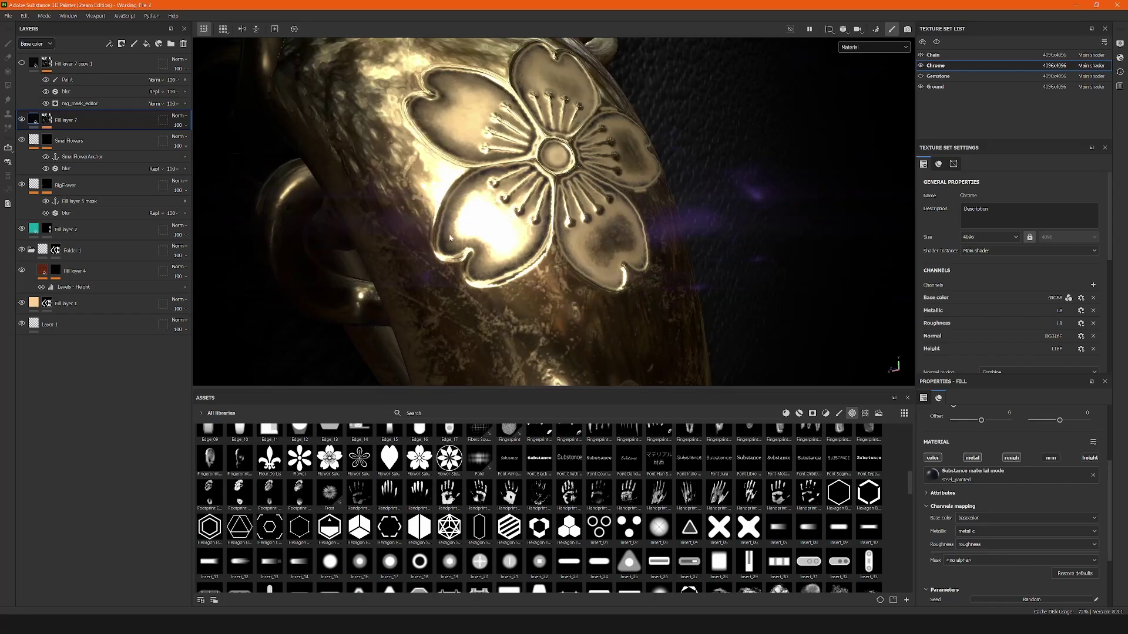
left_click_drag(488, 212, 470, 230, "alt")
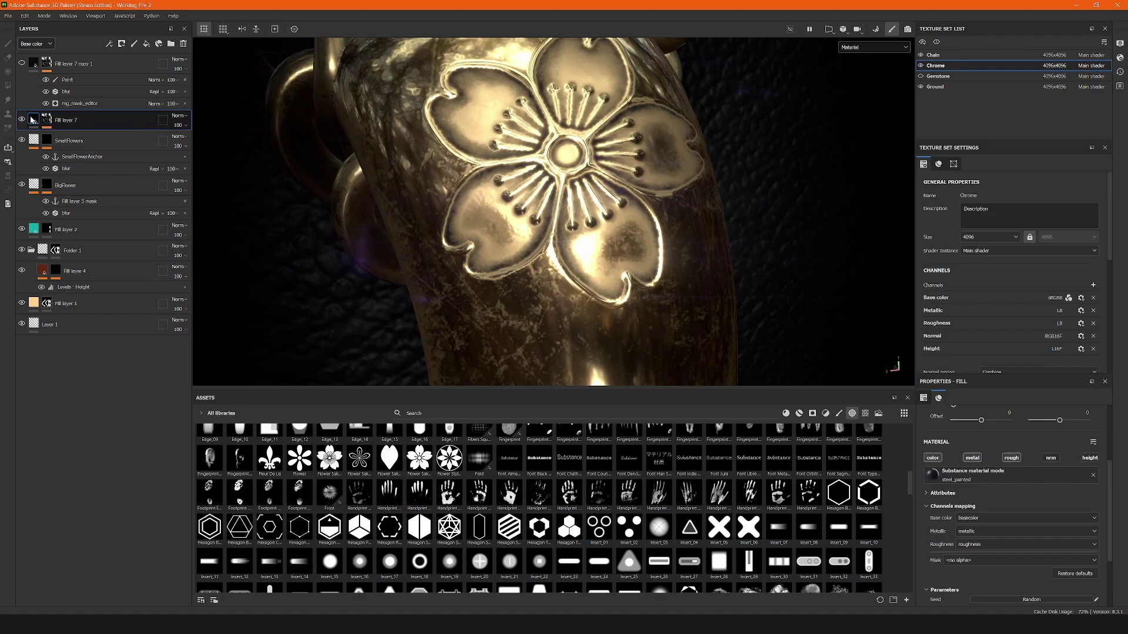
scroll(1002, 495, "down", 3)
scroll(1002, 495, "up", 5)
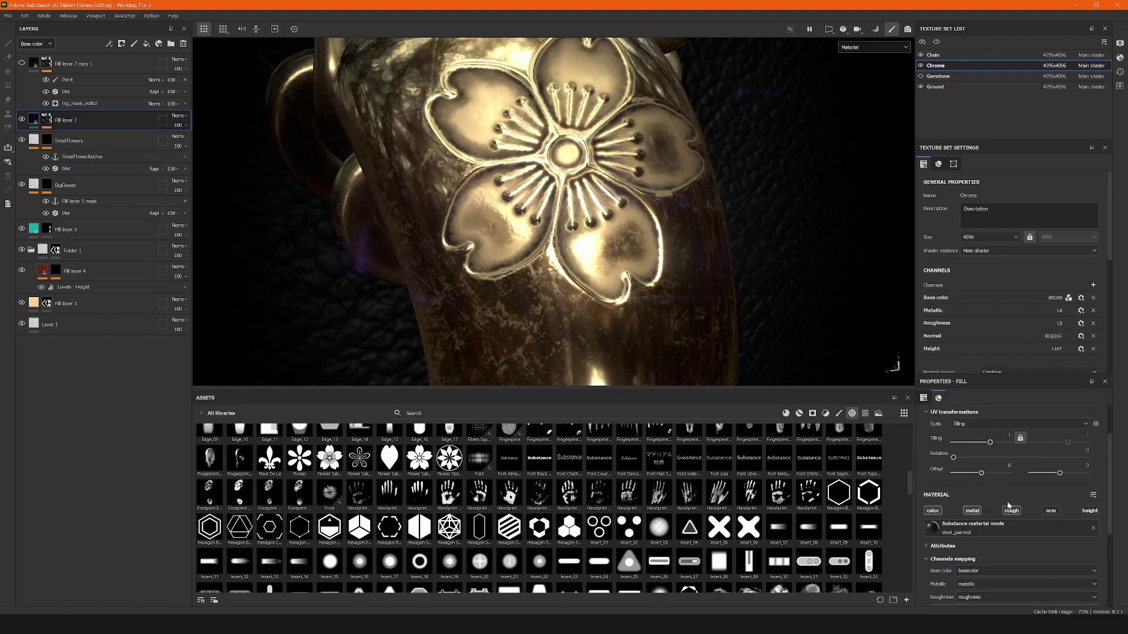
Hide the Paint and blur effects in Fill layer 7's mask and toggle mg_mask_editor off and on to compare
left_click(46, 120)
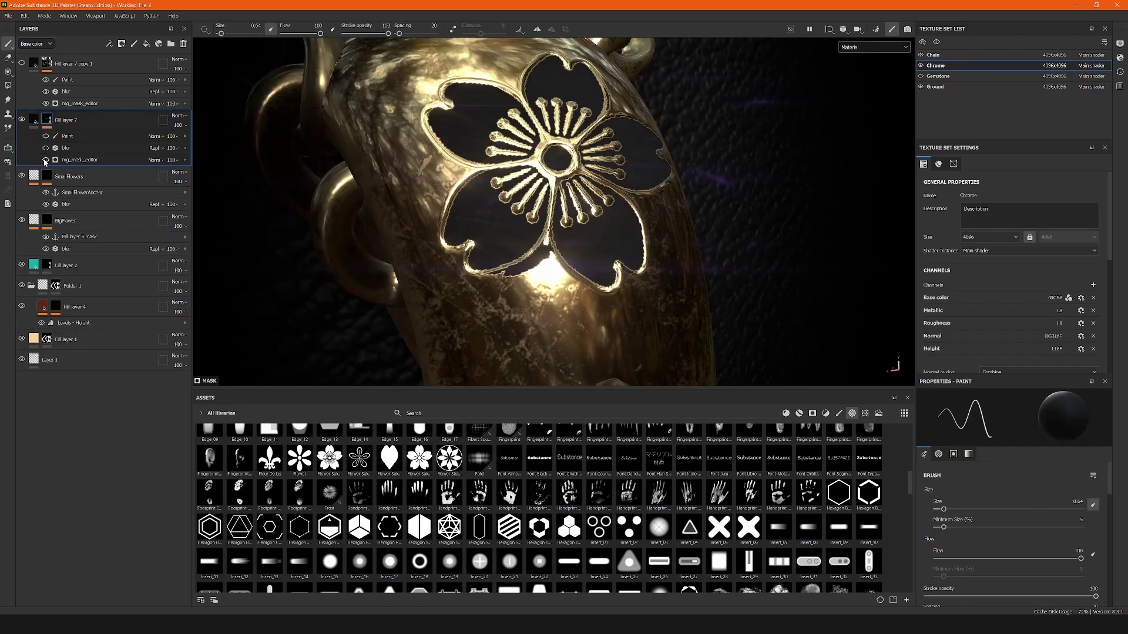
left_click(46, 161)
left_click(46, 160)
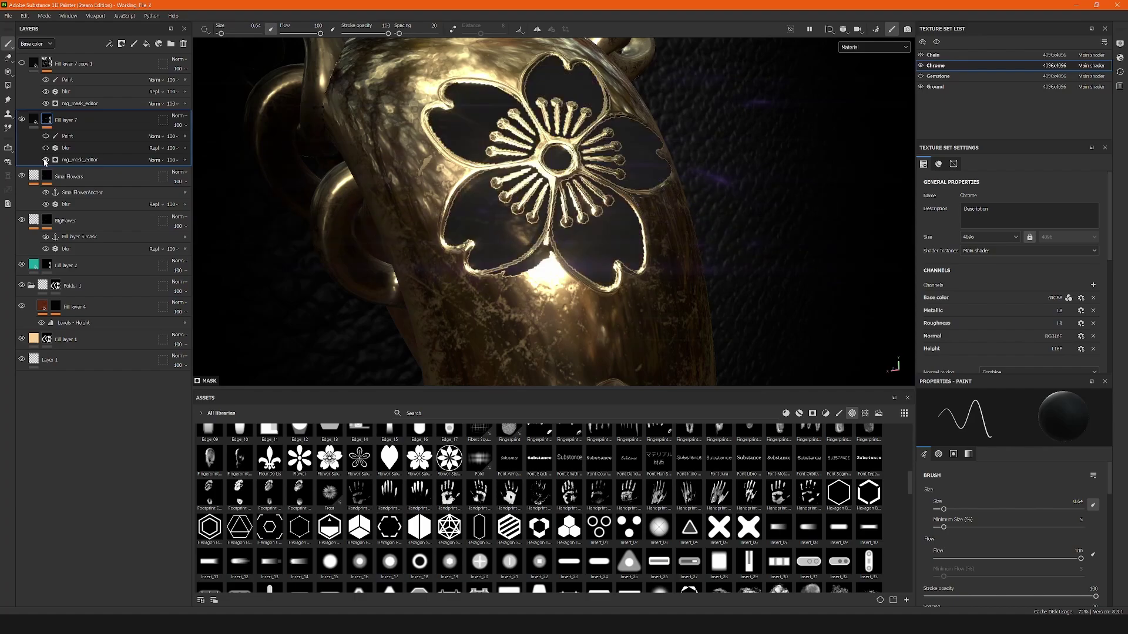
Review the image inputs and Micro Details settings of the mg_mask_editor generator on Fill layer 7's mask
left_click(78, 161)
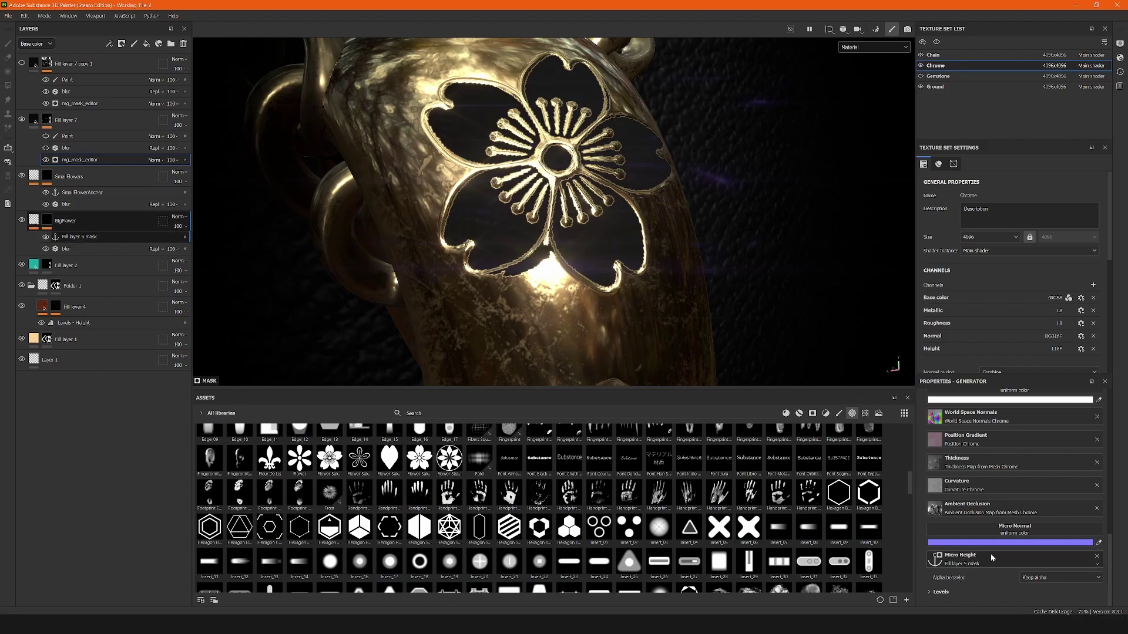
scroll(1000, 560, "up", 3)
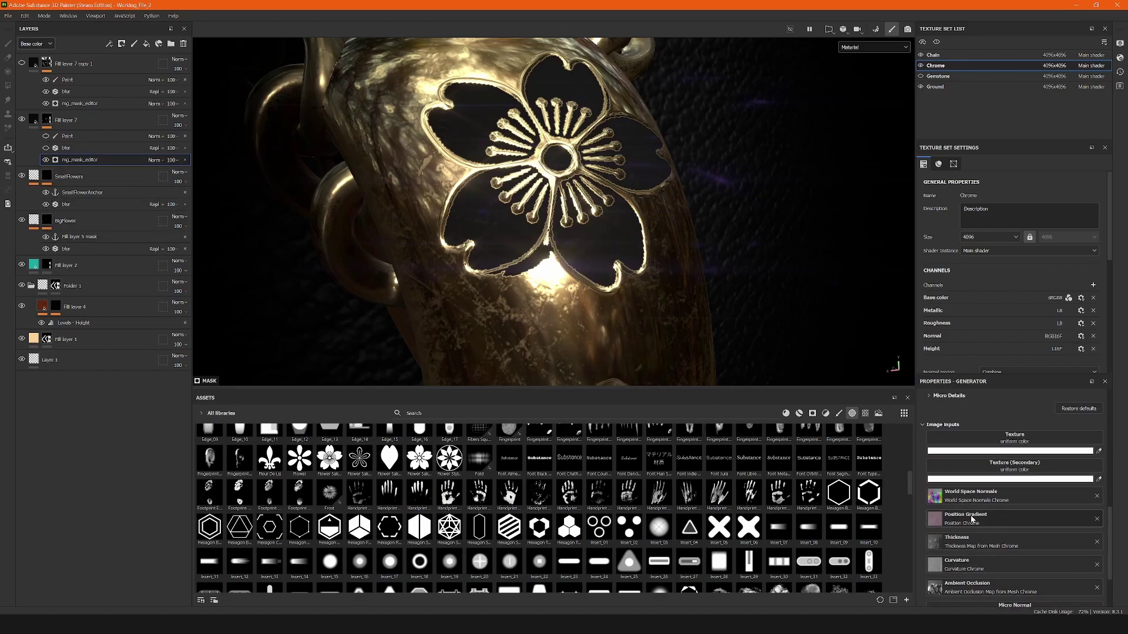
scroll(980, 522, "up", 3)
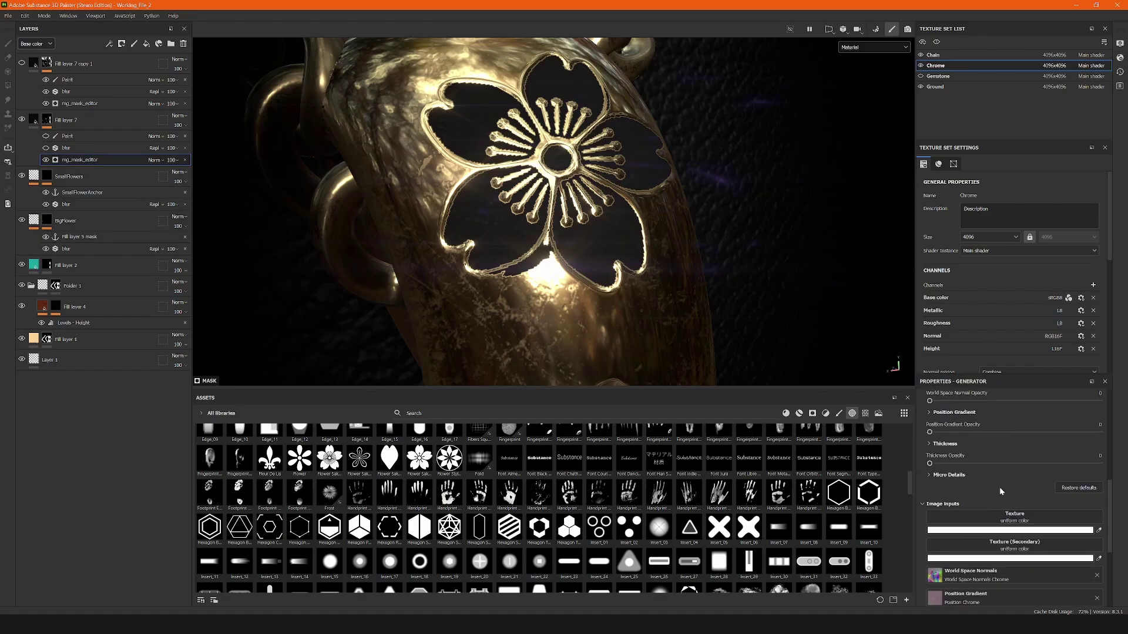
left_click(928, 474)
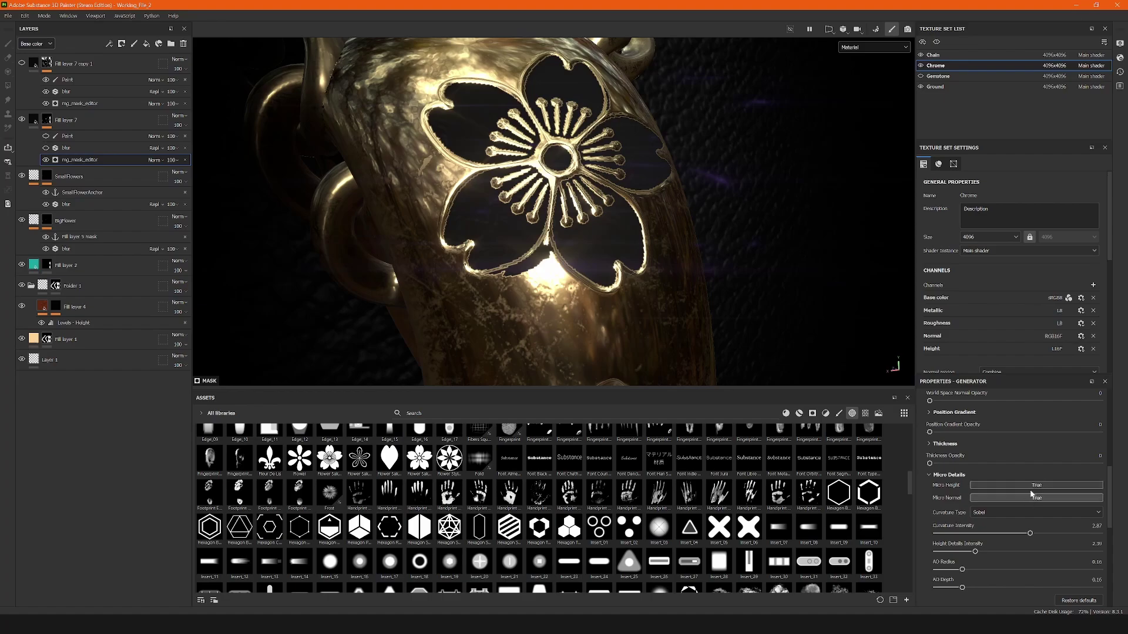
left_click(929, 475)
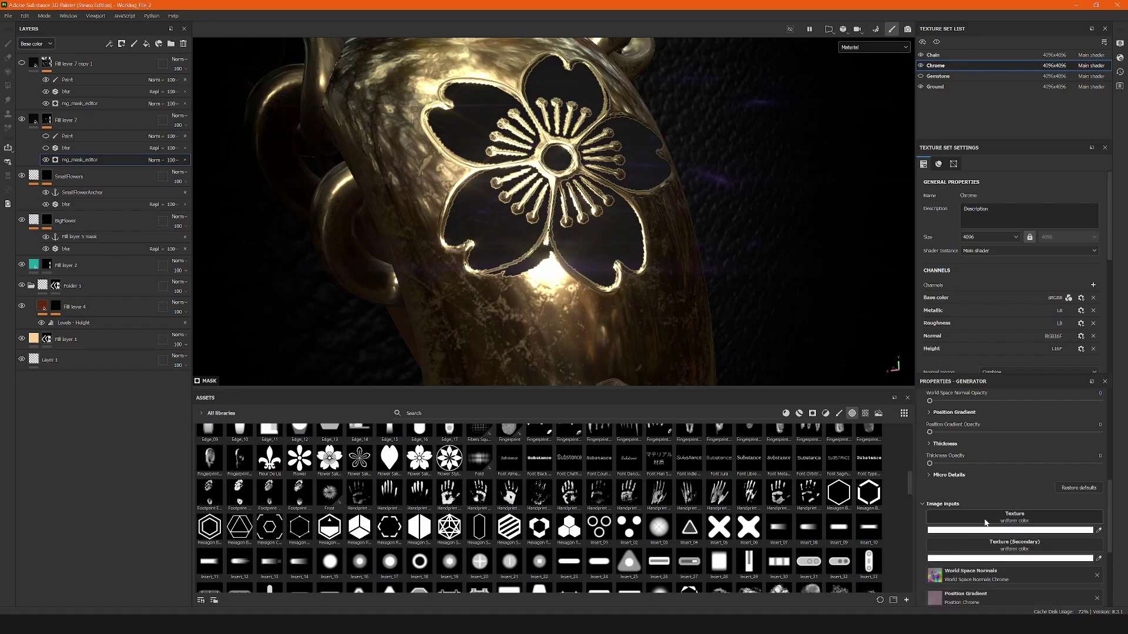
left_click(930, 475)
left_click(930, 475)
Check the anchor points offered for the generator's Micro Height input, keep Fill layer 5 mask, and return to its global parameters
scroll(998, 482, "down", 3)
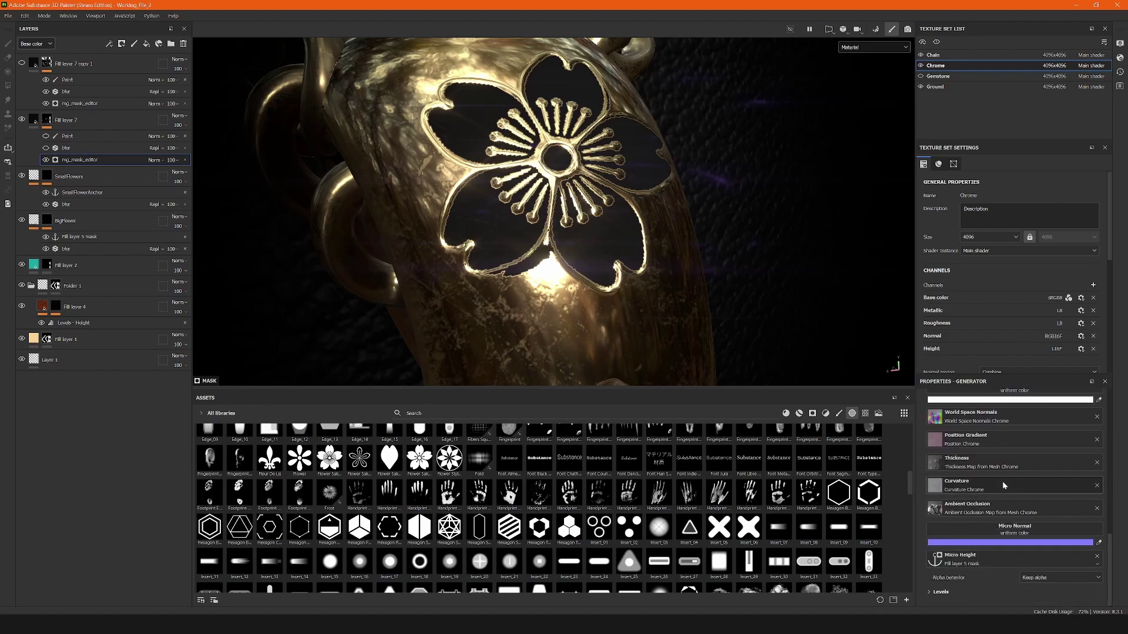
left_click(971, 562)
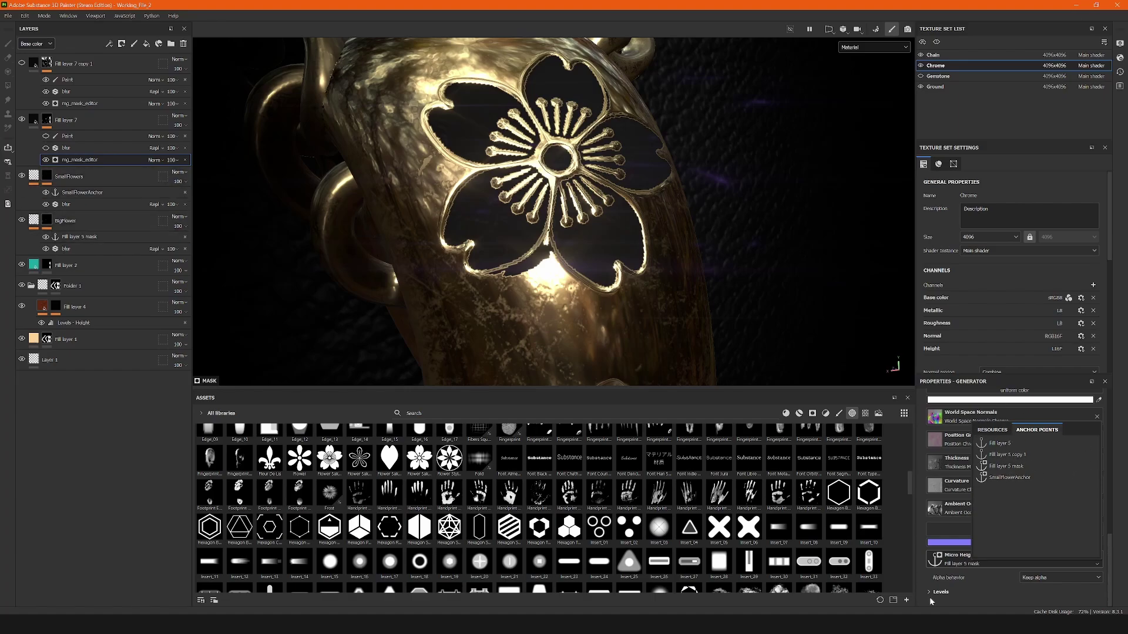
left_click(920, 584)
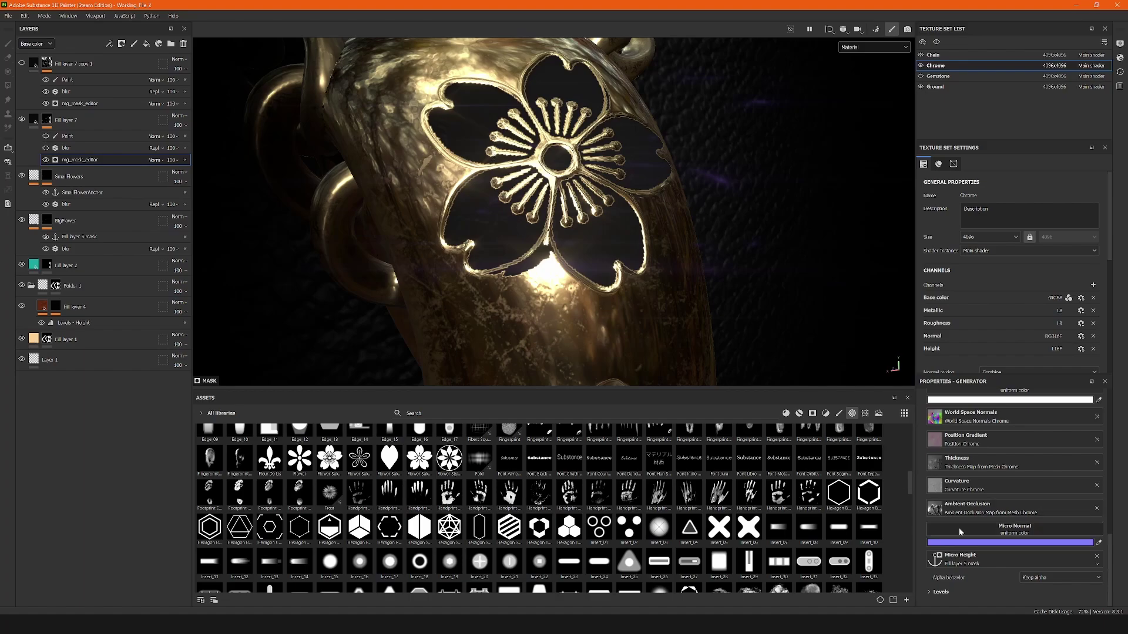
scroll(955, 523, "up", 10)
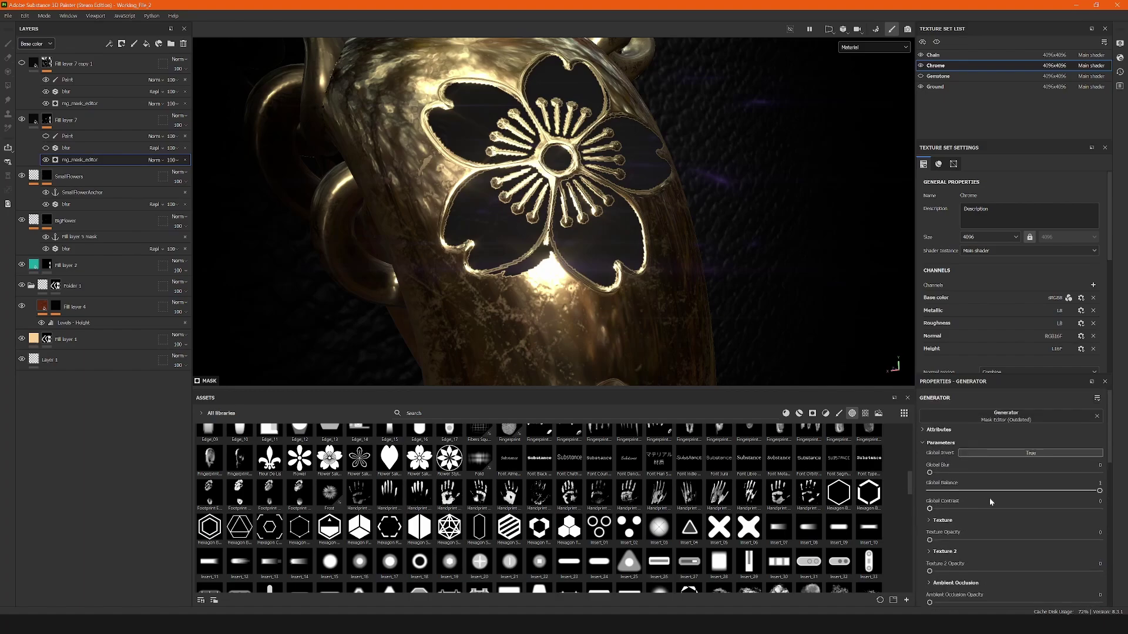
Try lower Global Balance values on the mg_mask_editor generator in Fill layer 7's mask, and restore the balance to 1
scroll(1037, 491, "up", 1)
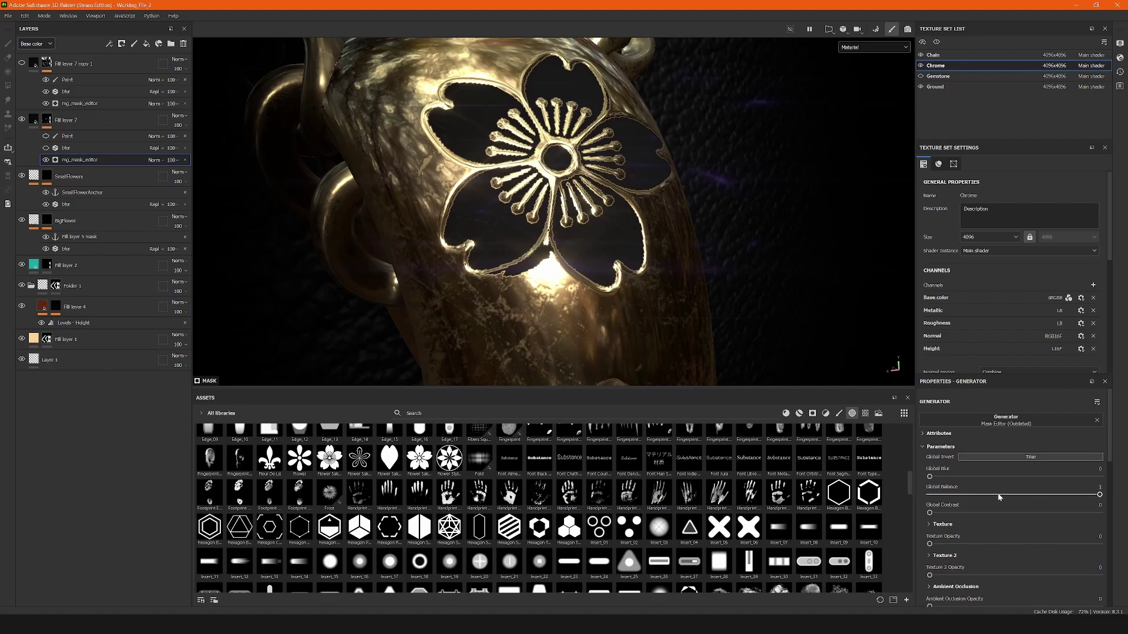
left_click_drag(997, 492, 941, 494)
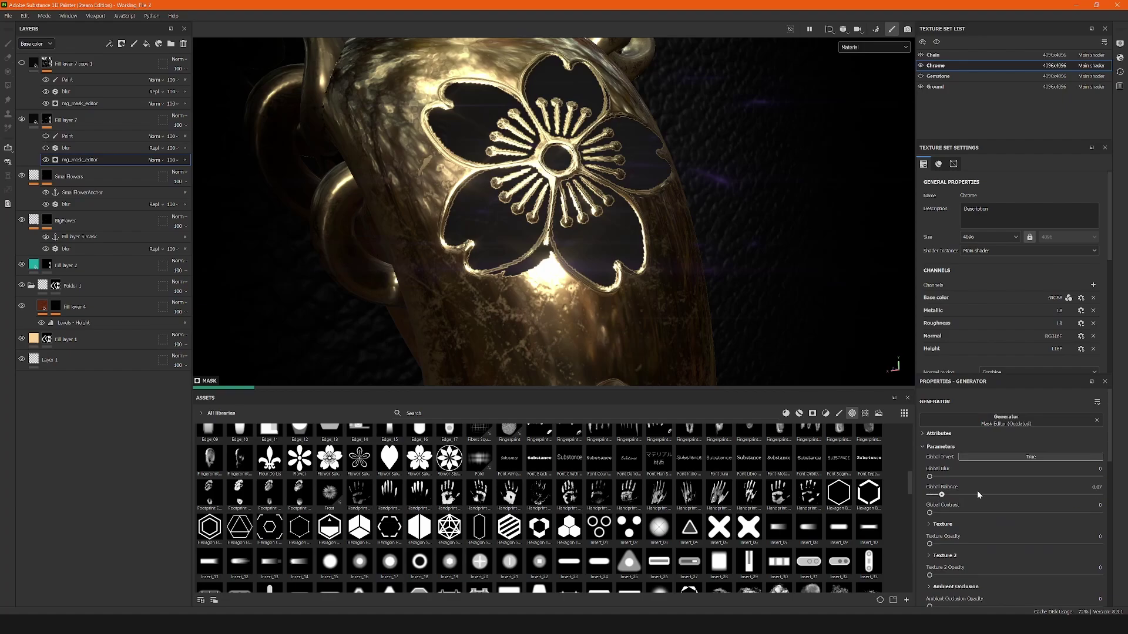
left_click(978, 494)
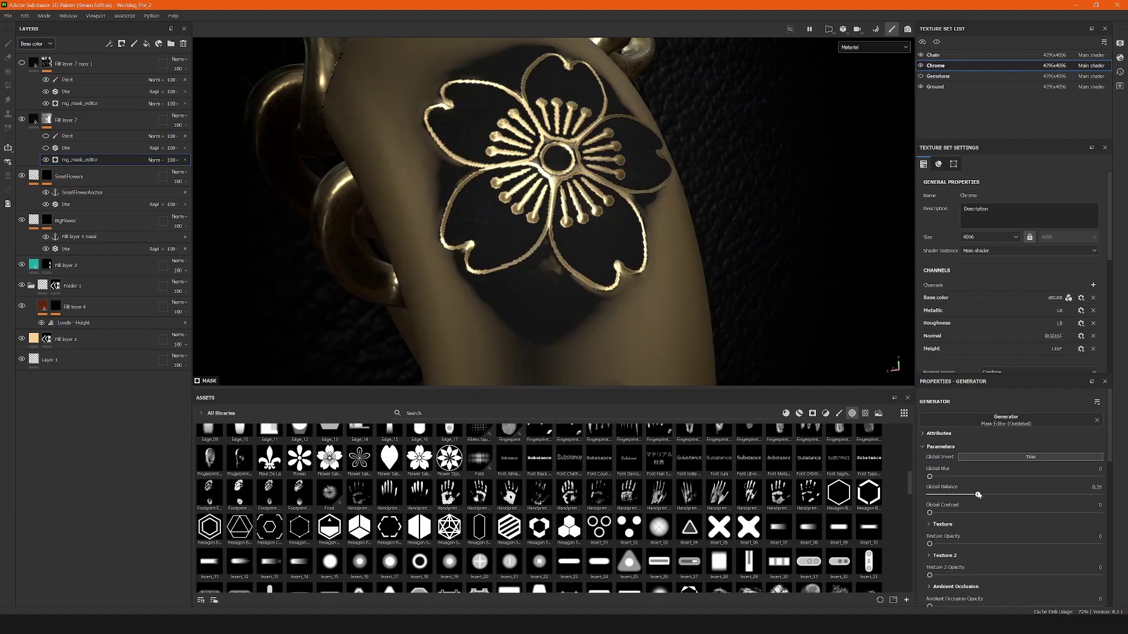
left_click_drag(984, 496, 1108, 497)
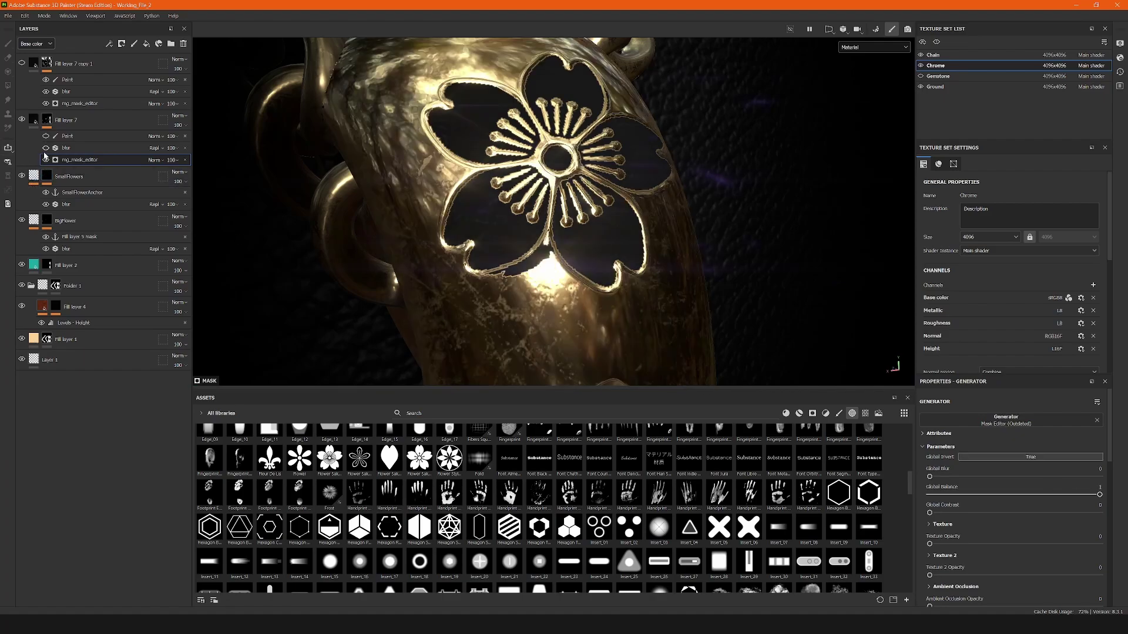
Re-enable the blur filter in Fill layer 7's mask, toggling it to compare the edges of the flower engraving up close
left_click(72, 150)
left_click(45, 148)
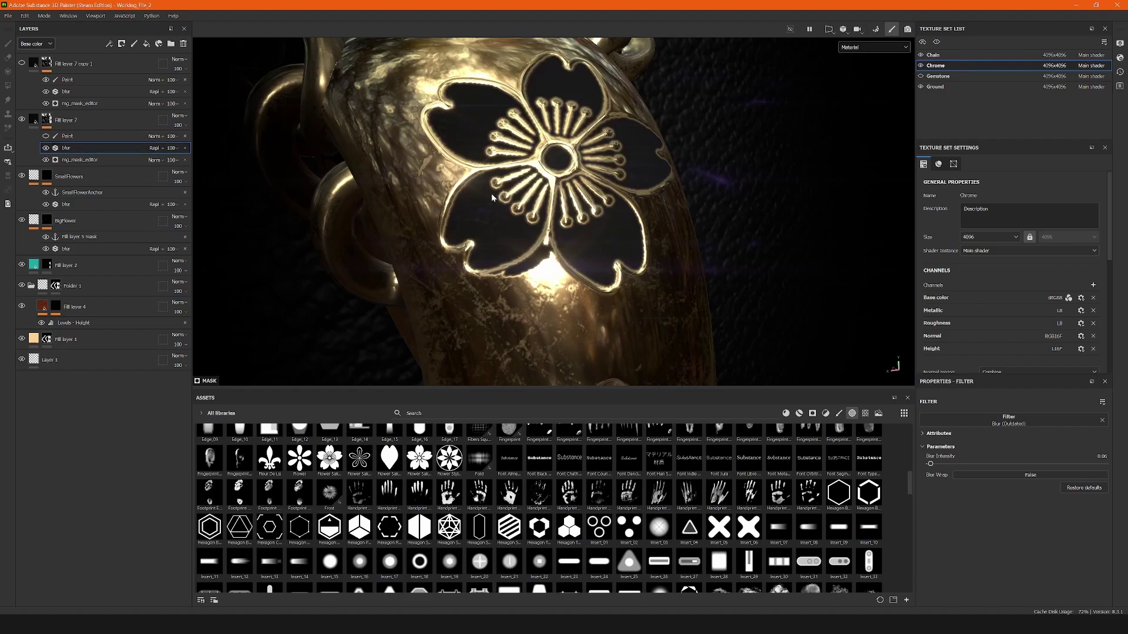
left_click(46, 148)
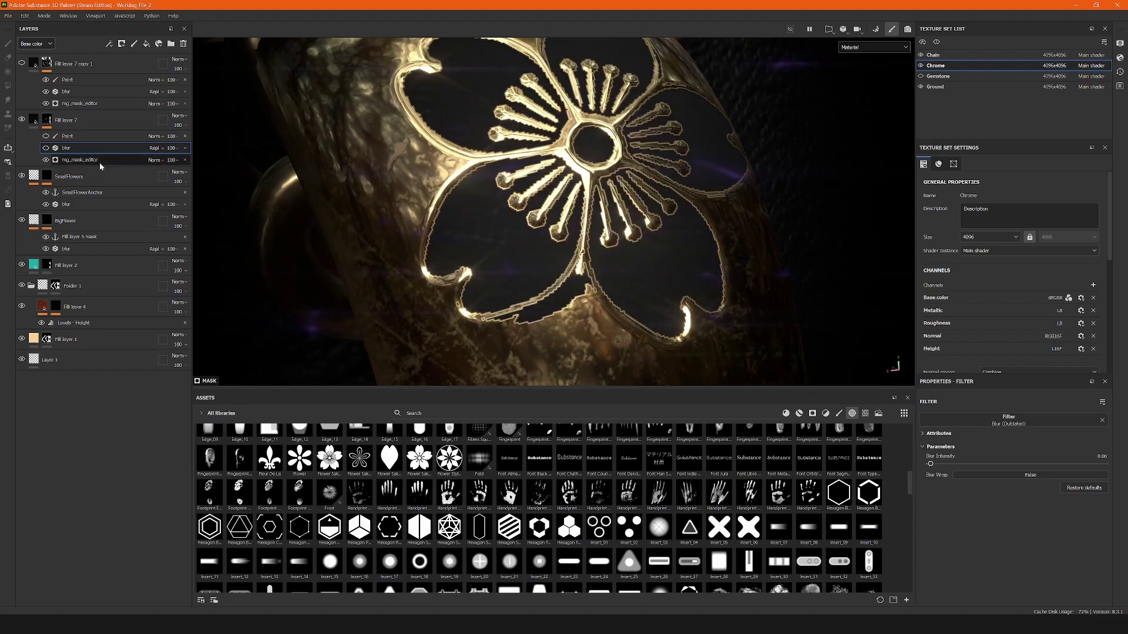
left_click(45, 148)
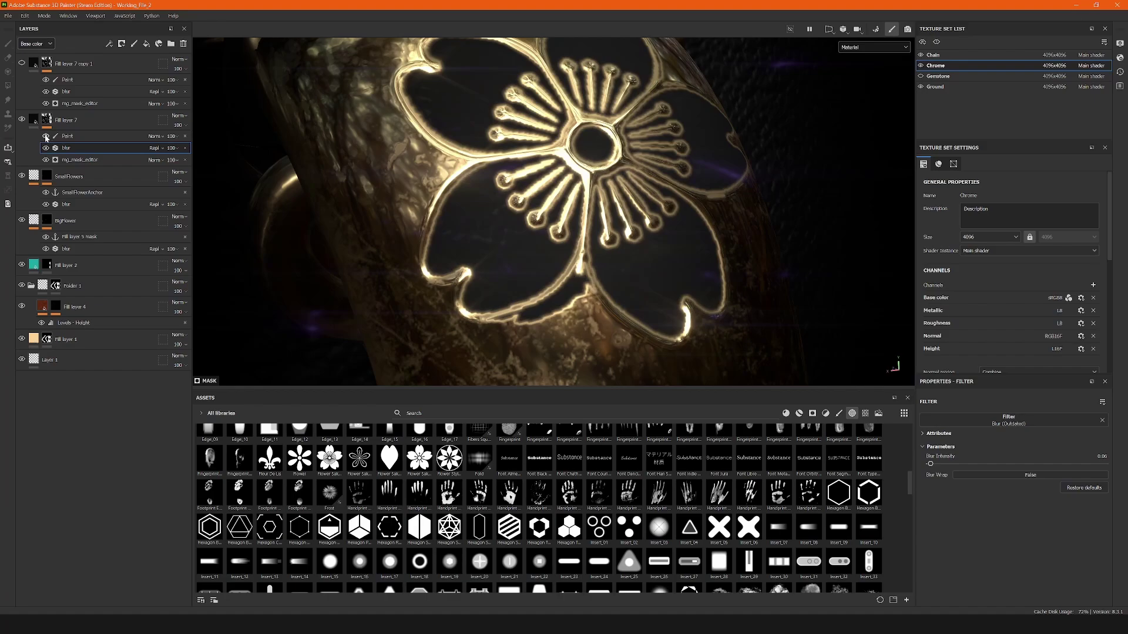
Re-enable the Paint effect in Fill layer 7's mask, toggling it to compare the petals, and select that effect
left_click(46, 136)
left_click(45, 136)
left_click(45, 136)
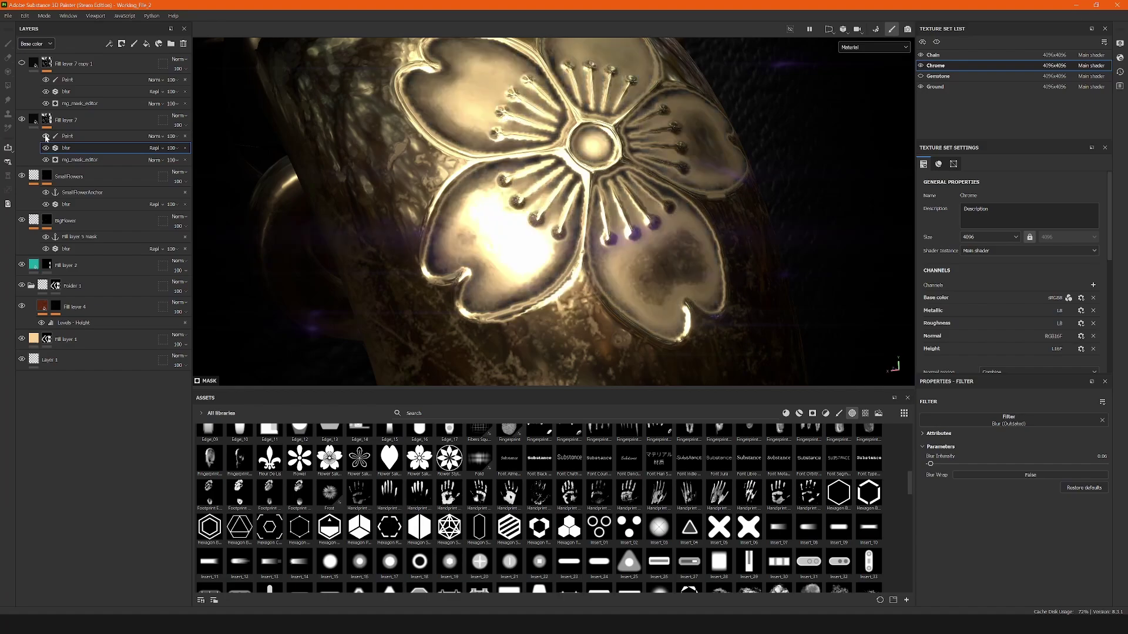
left_click(97, 136)
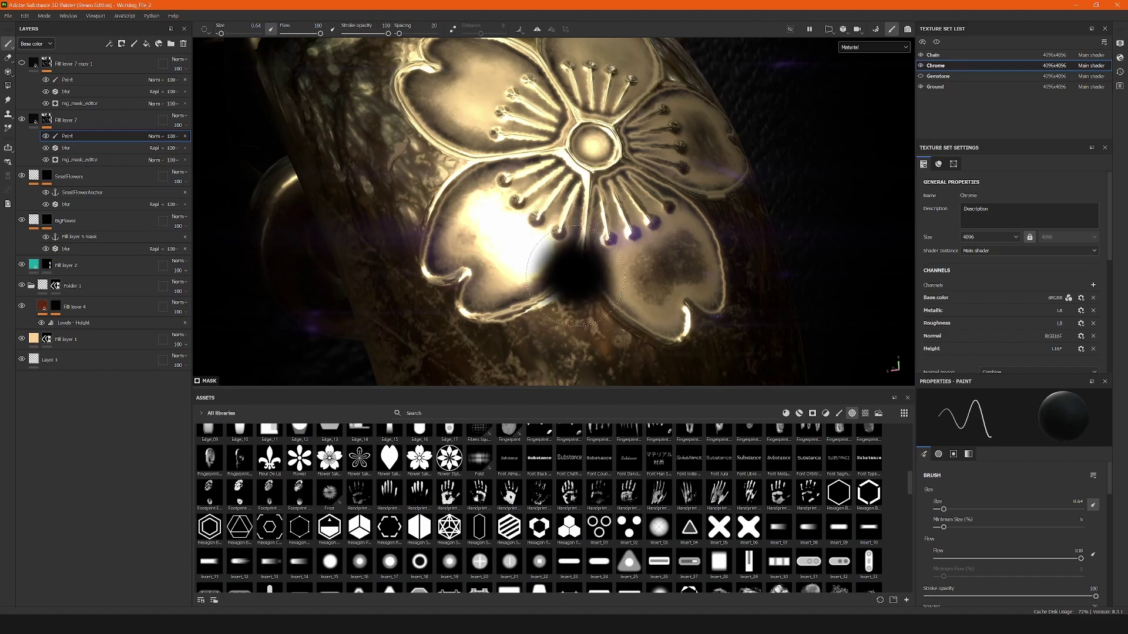
mouse_move(571, 281)
left_mouse_down("alt")
mouse_move(567, 264)
mouse_move(591, 276)
mouse_move(503, 251)
mouse_move(546, 222)
mouse_move(294, 166)
left_mouse_up("alt")
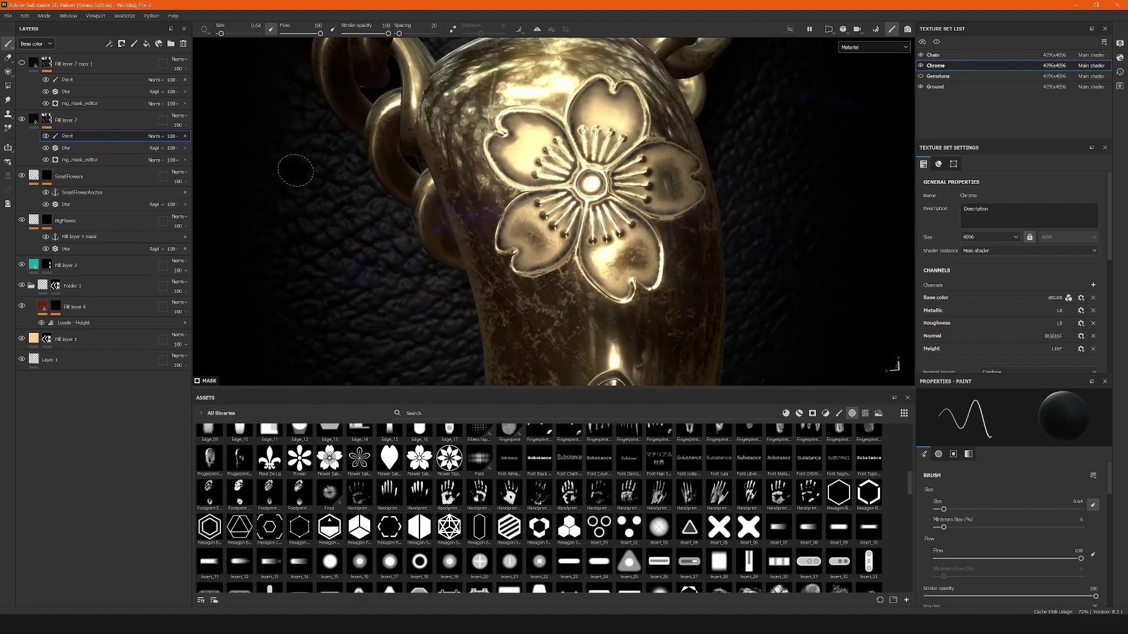
Turn on the visibility of Fill layer 7 copy 1 and inspect the small flower engravings on the pendant
left_click_drag(576, 212, 492, 250, "alt")
left_click(21, 63)
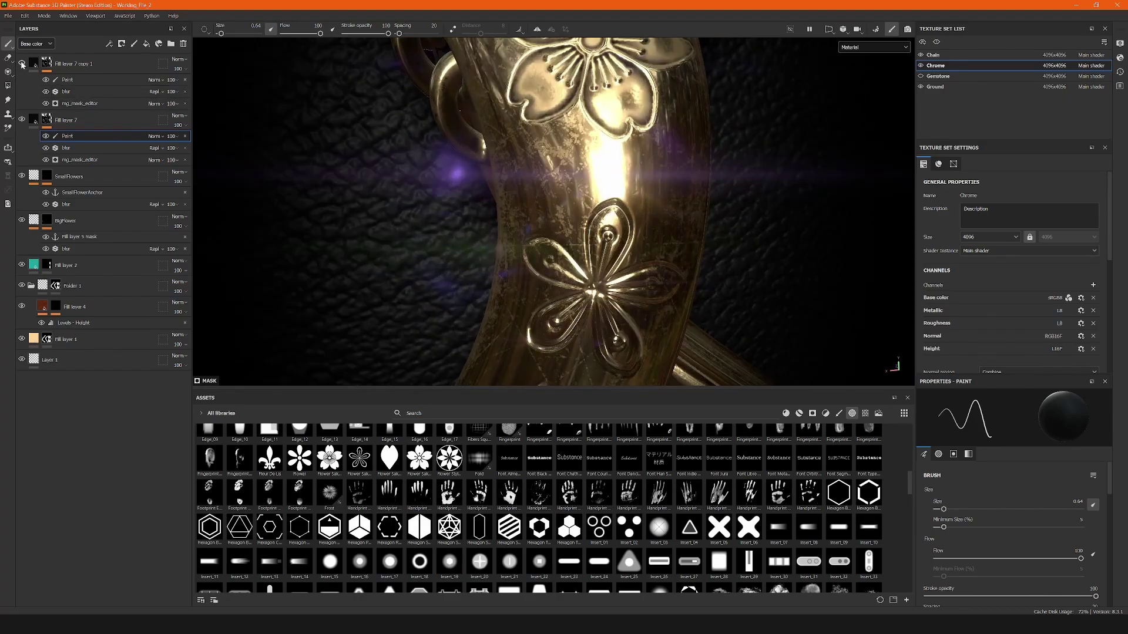
left_click_drag(252, 173, 461, 227, "alt")
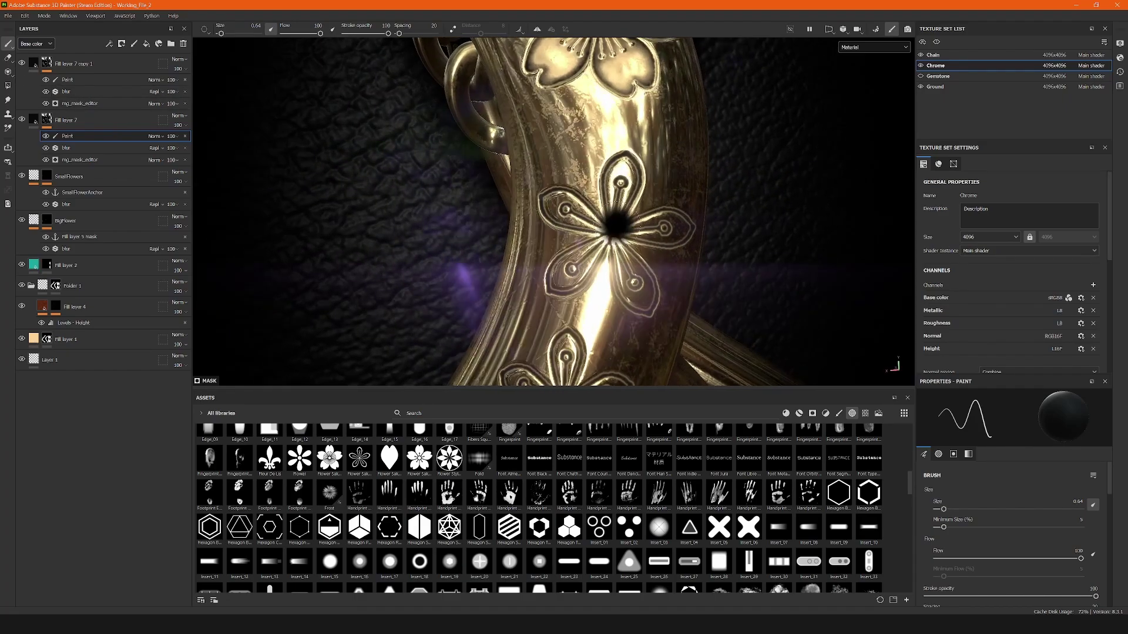
Review Fill layer 7 copy 1's material settings, its mask, and the image inputs of its mg_mask_editor generator, including Micro Height
left_click(73, 64)
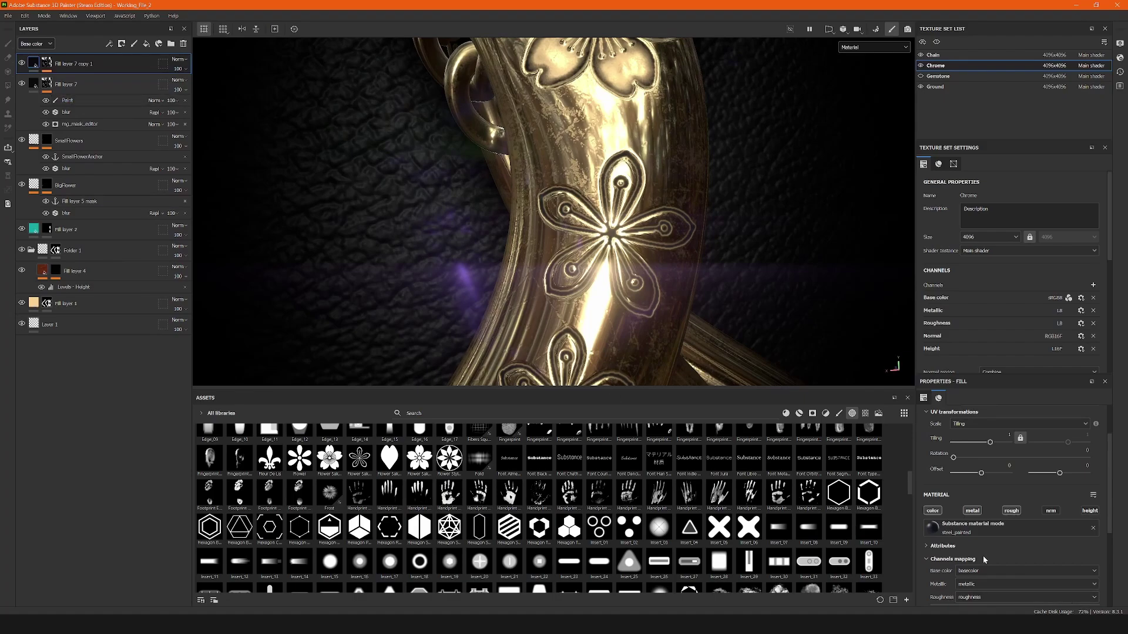
left_click(46, 63)
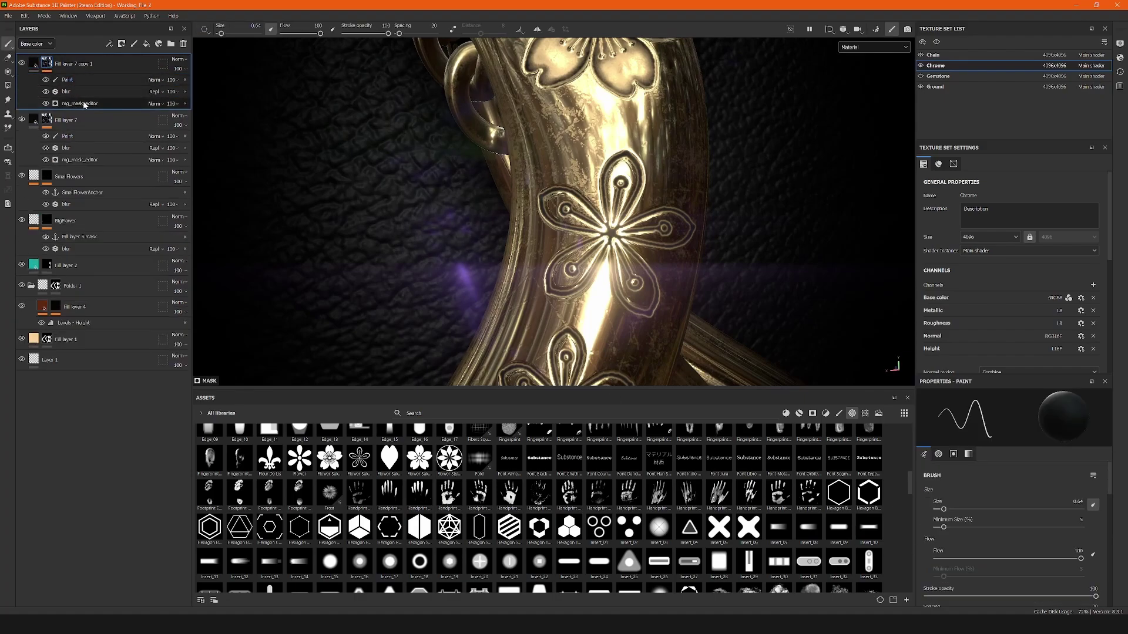
left_click(72, 103)
scroll(987, 482, "down", 10)
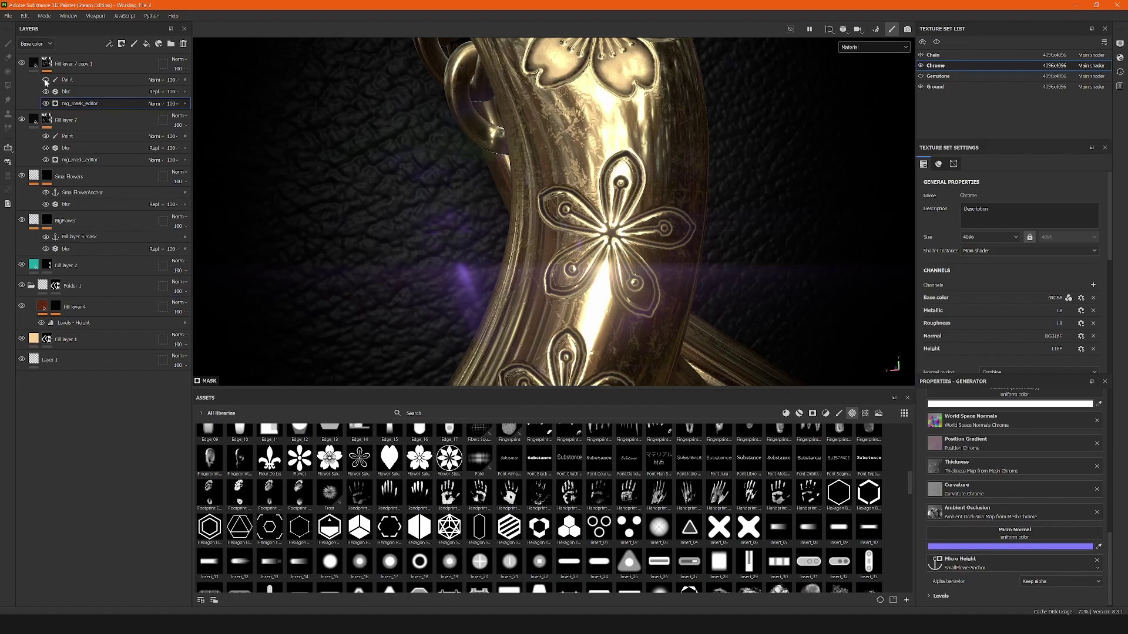
Examine the small and large flower engravings along the pendant from several angles, distances and under rotated lighting
left_click_drag(392, 186, 526, 193, "alt")
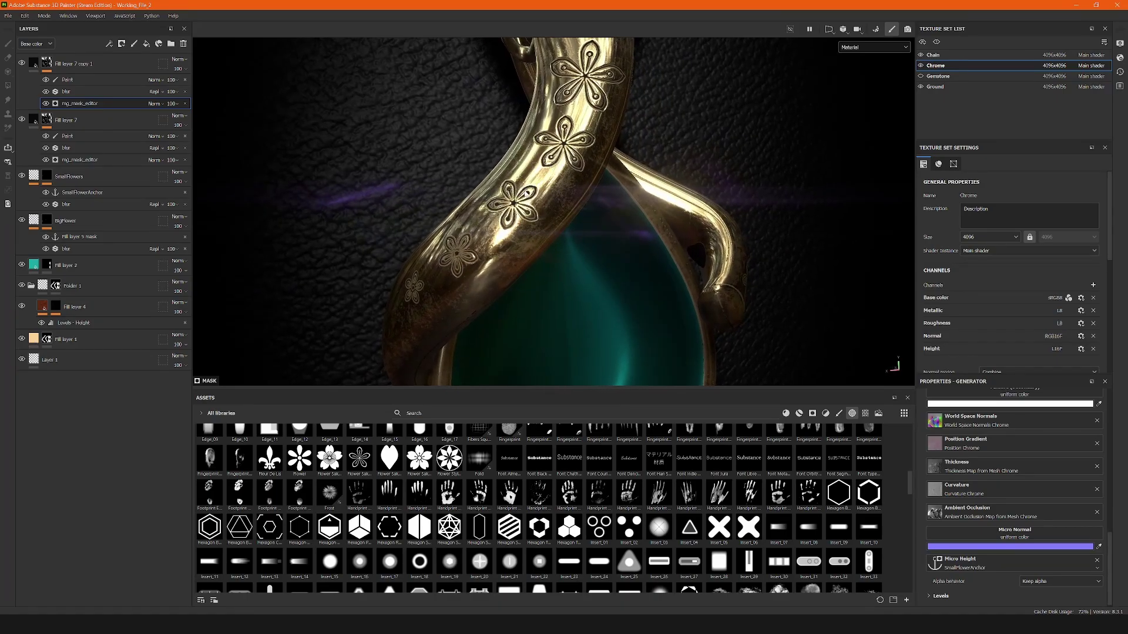
left_click_drag(598, 203, 565, 200, "alt")
right_click_drag(565, 200, 600, 195, "alt")
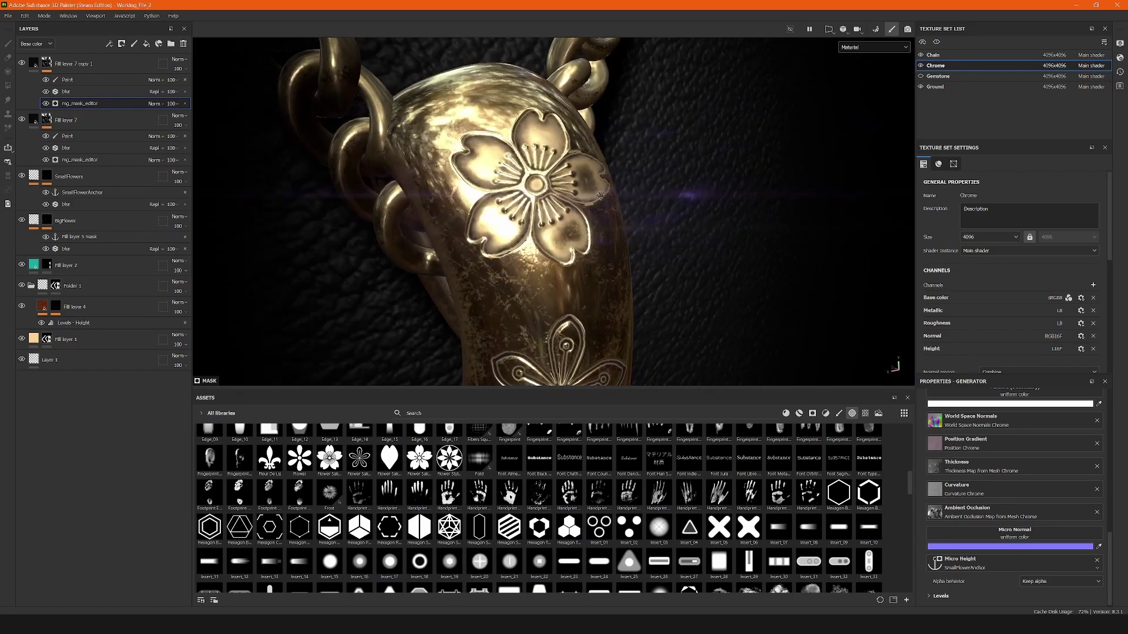
left_click_drag(600, 195, 621, 191, "alt")
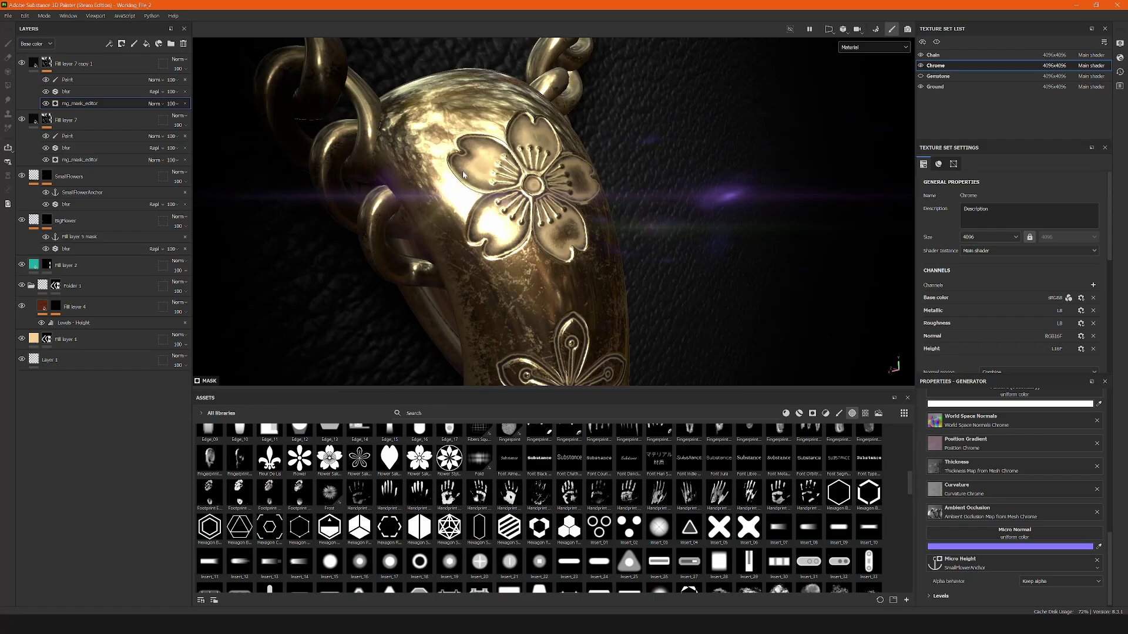
left_click_drag(460, 144, 505, 232, "alt")
right_click_drag(506, 231, 514, 232, "shift")
left_click_drag(554, 232, 523, 241, "alt")
scroll(604, 206, "down", 5)
scroll(523, 242, "up", 5)
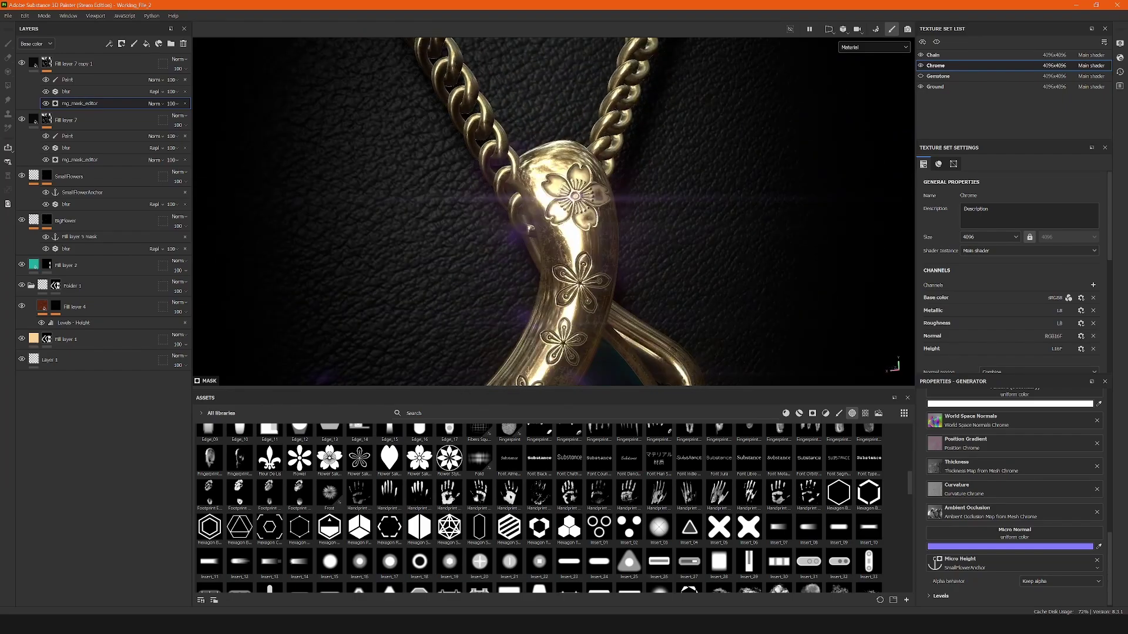